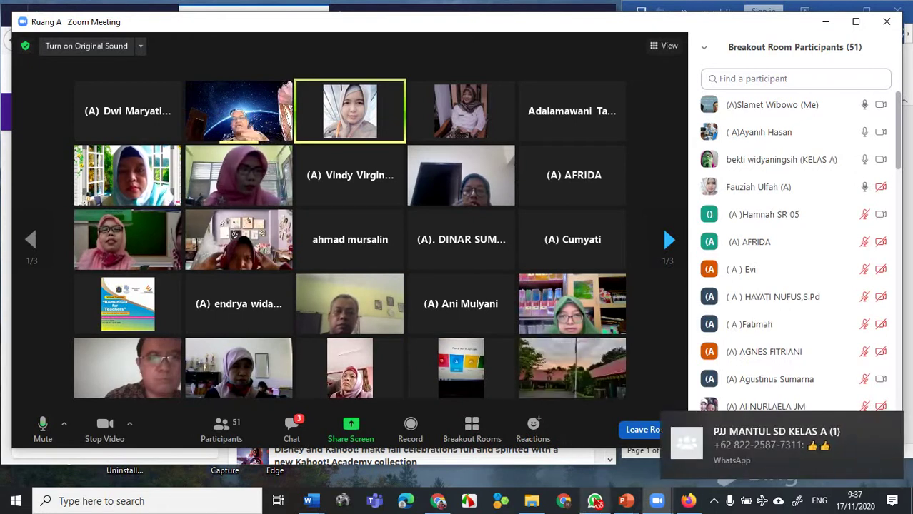
- In WhatsApp, open the PJJ MANTUL SD KELAS A group and start attaching a document
{"action": "mouse_move", "coordinate": [596, 502]}
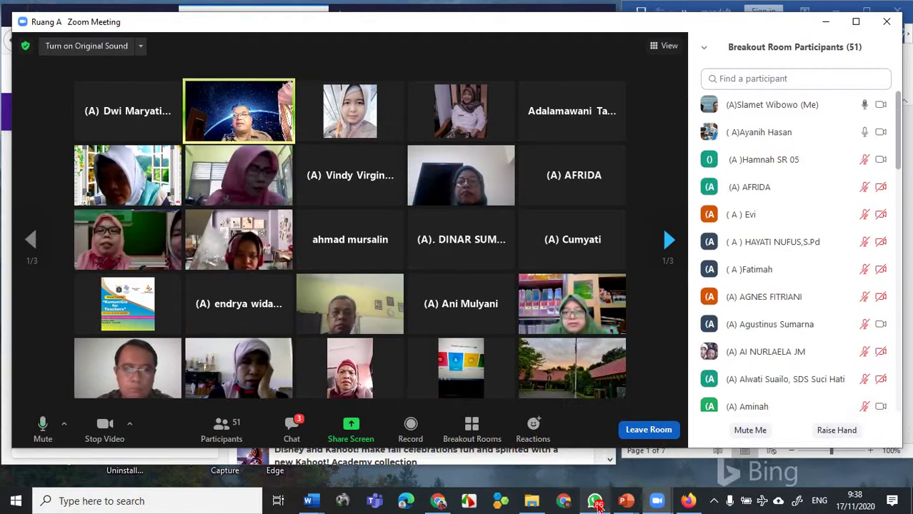
{"action": "left_click", "coordinate": [572, 452]}
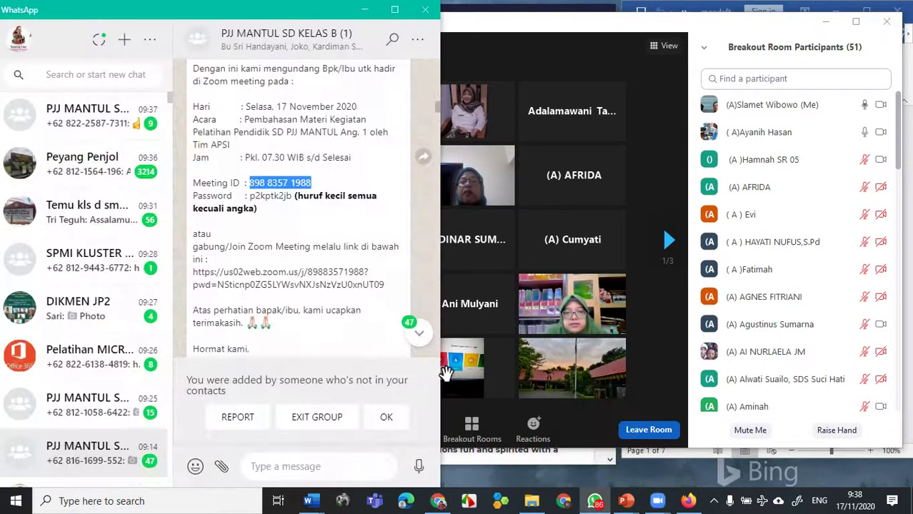
{"action": "left_click", "coordinate": [105, 123]}
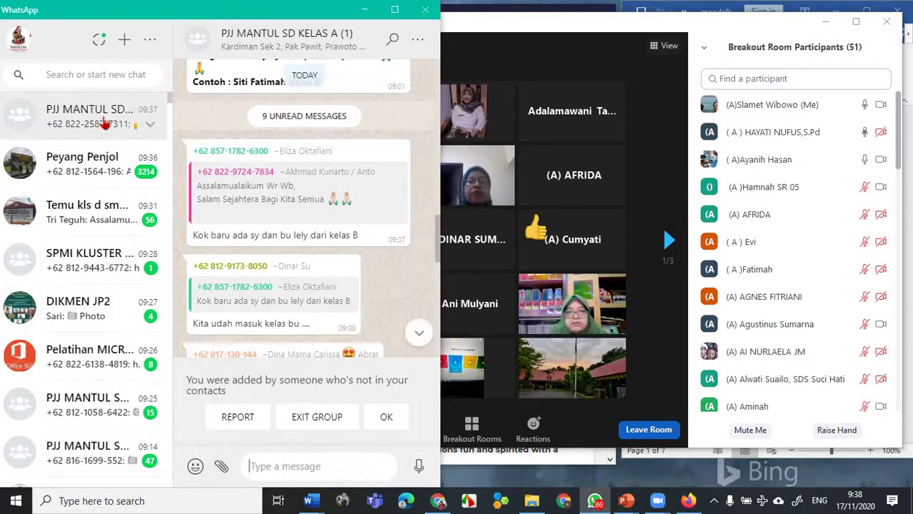
{"action": "left_click", "coordinate": [221, 468]}
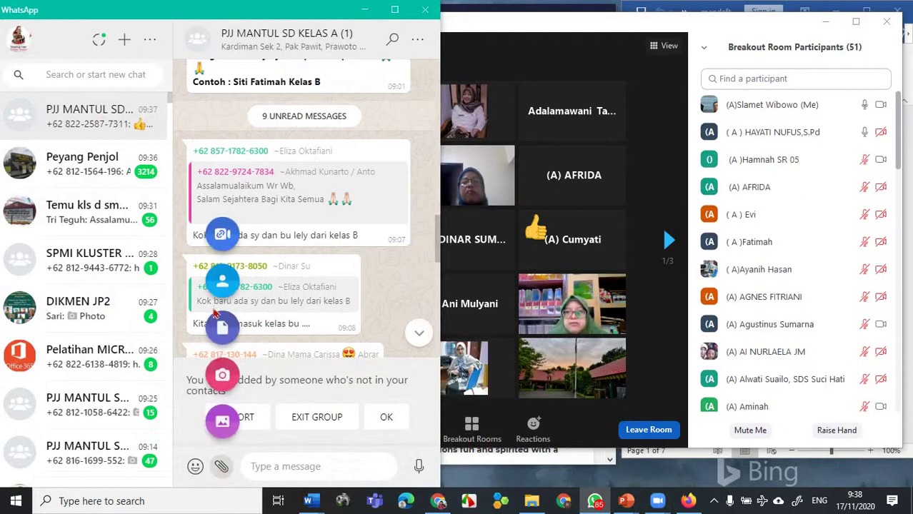
{"action": "left_click", "coordinate": [223, 330]}
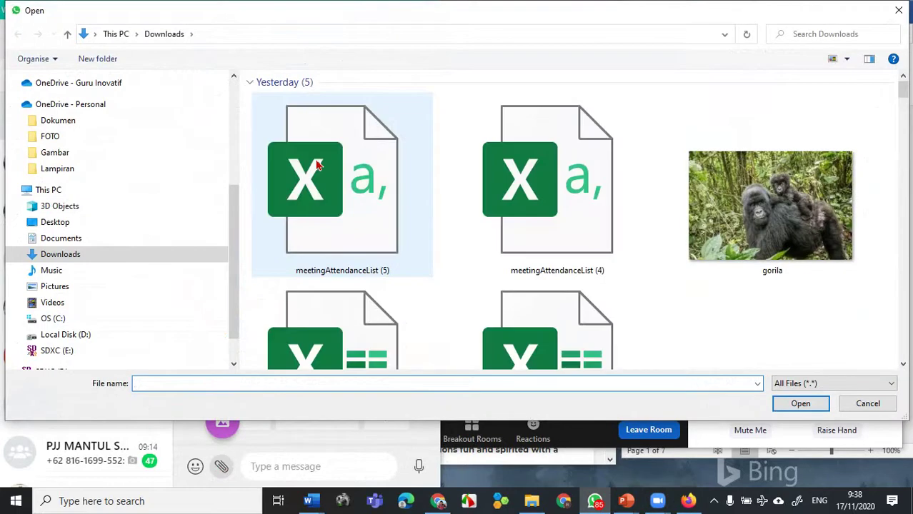
- Pick mendaftar kahoot from D:\NARASUMBER\PELATIHAN PENGAWAS JB APSI\KAHOOT as the attachment
{"action": "left_click", "coordinate": [82, 338]}
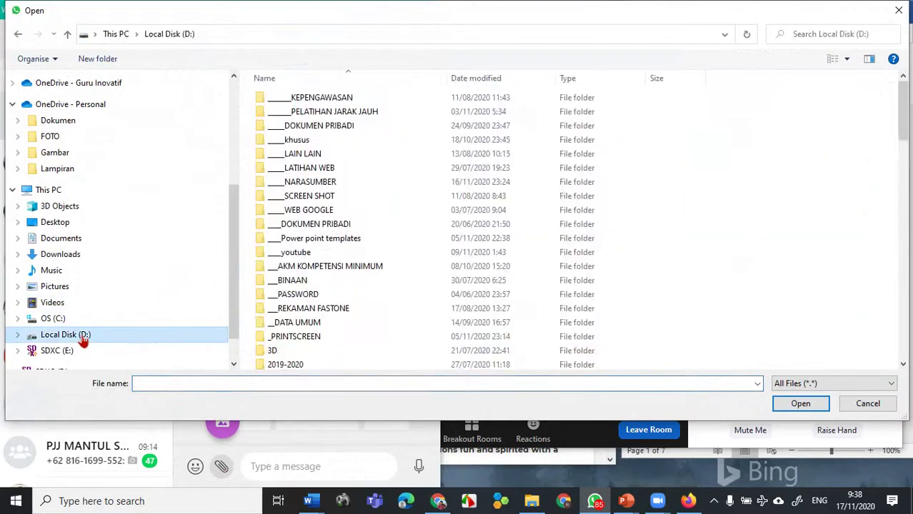
{"action": "double_click", "coordinate": [326, 182]}
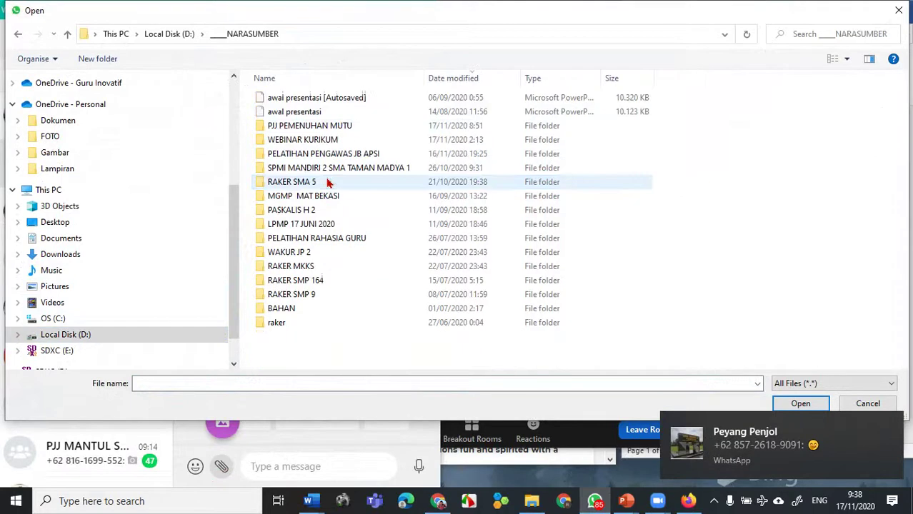
{"action": "double_click", "coordinate": [370, 161]}
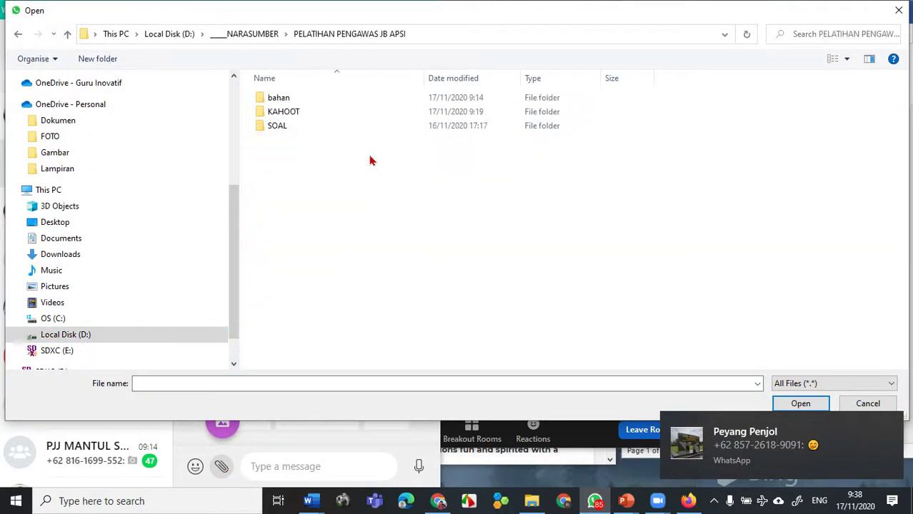
{"action": "double_click", "coordinate": [281, 102]}
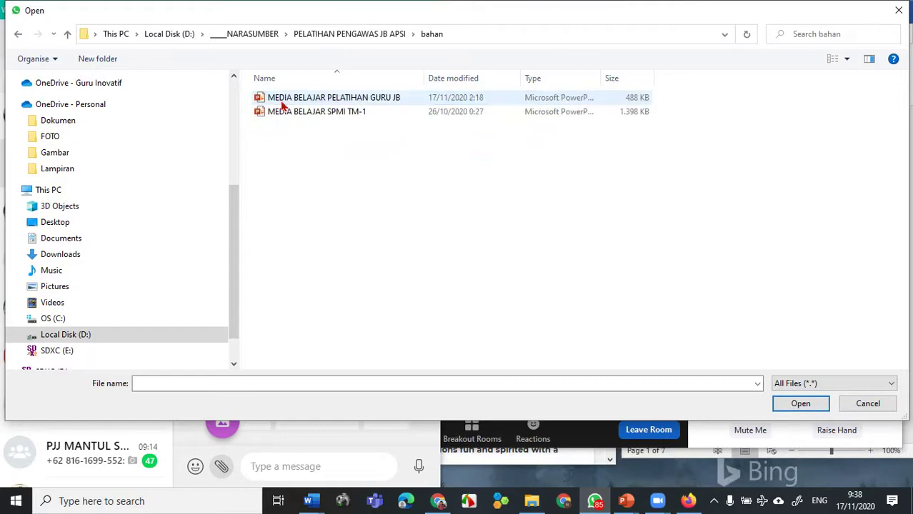
{"action": "left_click", "coordinate": [17, 37]}
{"action": "double_click", "coordinate": [292, 112]}
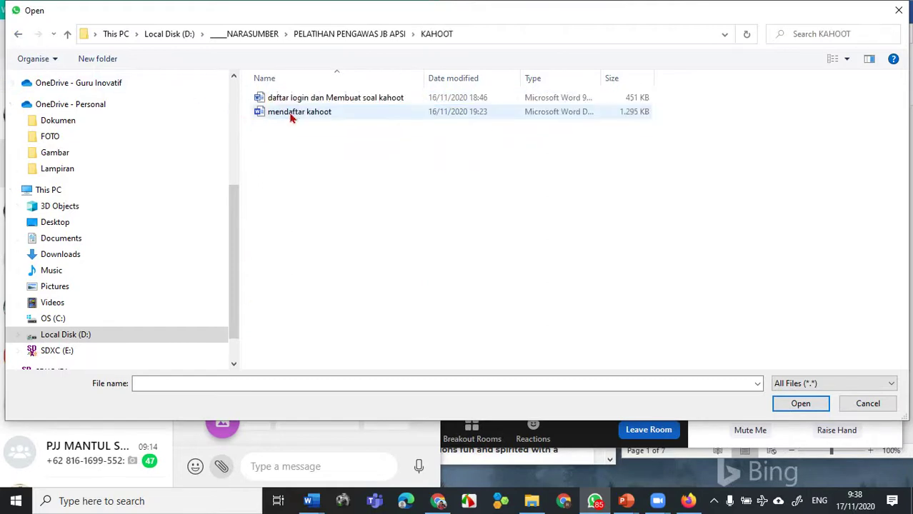
{"action": "left_click", "coordinate": [305, 114]}
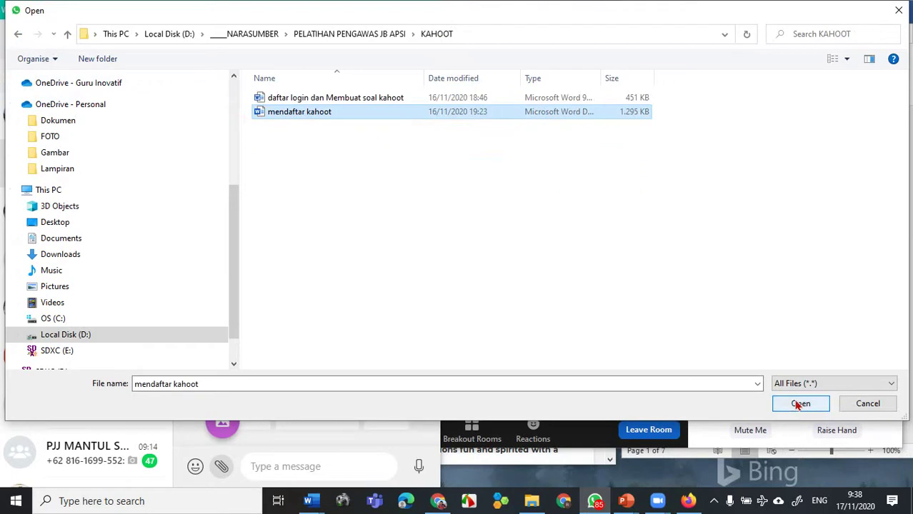
{"action": "left_click", "coordinate": [800, 404]}
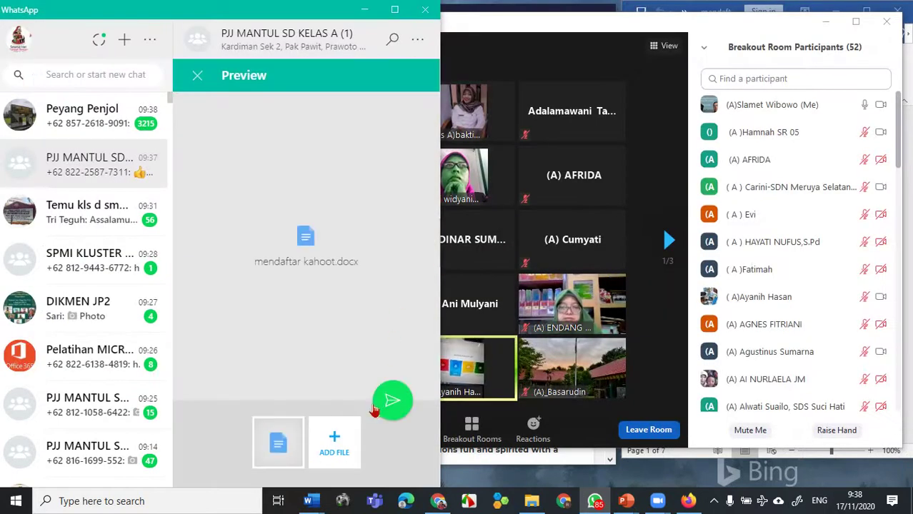
- Send mendaftar kahoot.docx to the KELAS A group, then minimise WhatsApp to reveal Zoom
{"action": "left_click", "coordinate": [392, 399]}
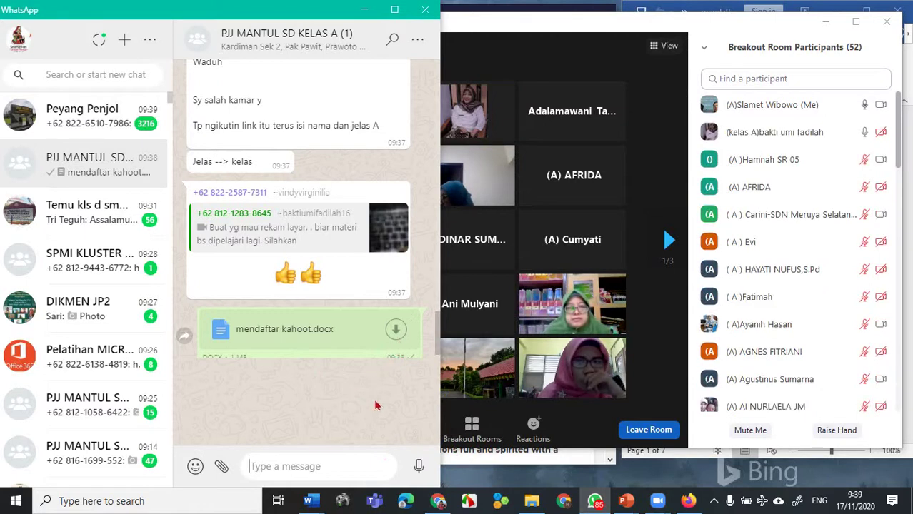
{"action": "left_click", "coordinate": [362, 11]}
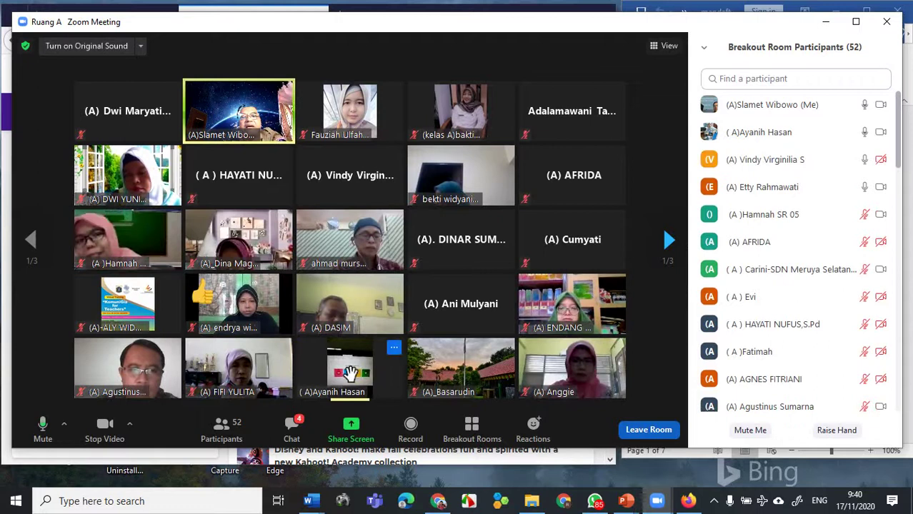
- Pin the video of the participant filming a laptop screen as the main view
{"action": "right_click", "coordinate": [350, 373]}
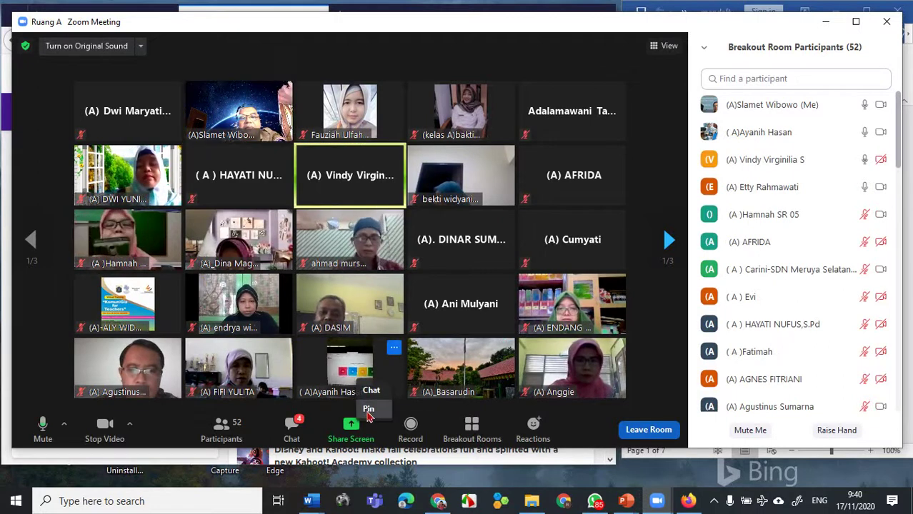
{"action": "left_click", "coordinate": [369, 410]}
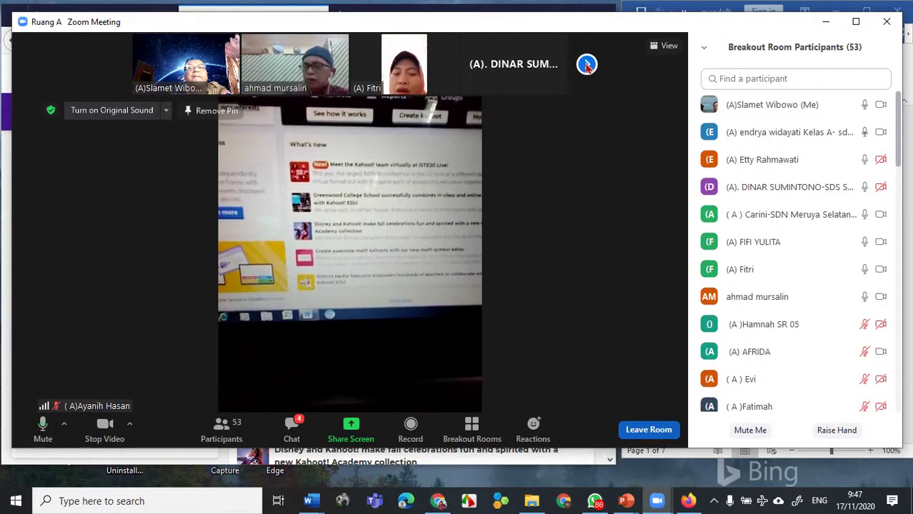
- Switch the Ruang A breakout room layout to Gallery View
{"action": "left_click", "coordinate": [656, 49]}
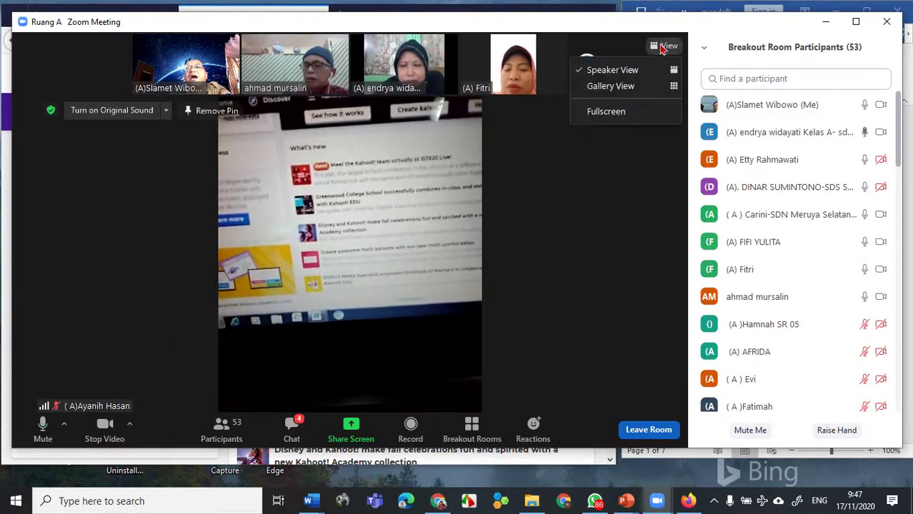
{"action": "left_click", "coordinate": [619, 89]}
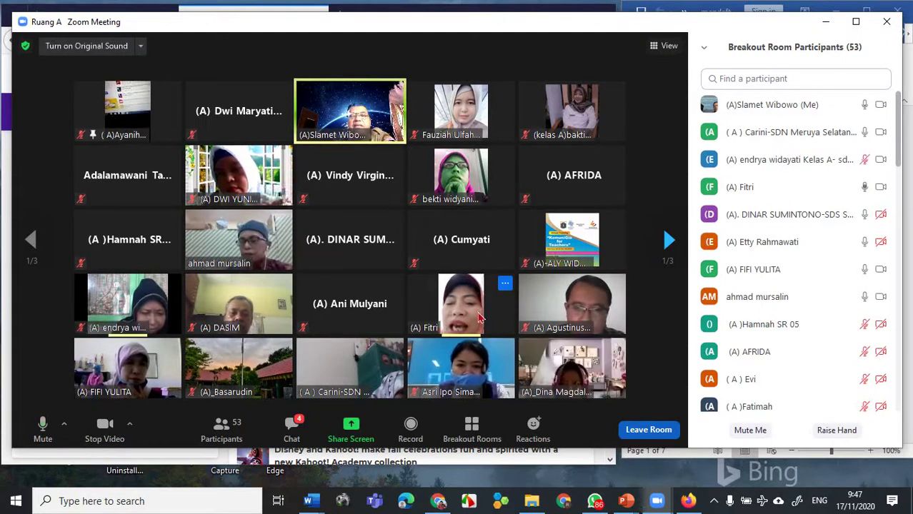
- Use Replace Pin on another participant's gallery tile so her camera becomes the main view
{"action": "left_click", "coordinate": [505, 285]}
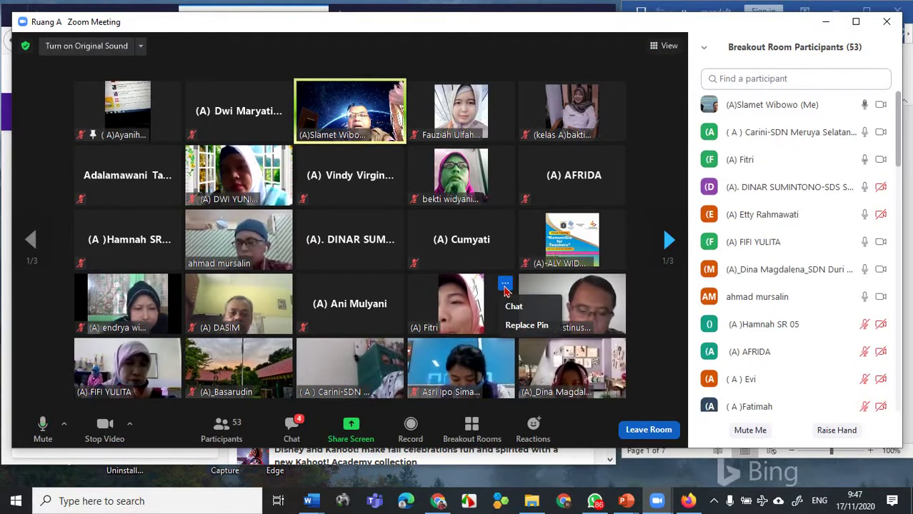
{"action": "left_click", "coordinate": [510, 329]}
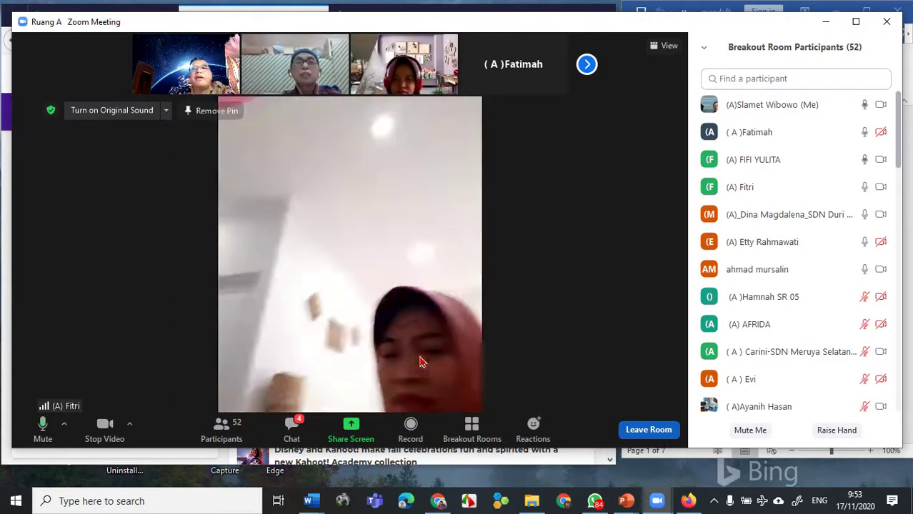
- Return to Gallery View and Replace Pin with the camera-off participant in row four
{"action": "left_click", "coordinate": [663, 48]}
{"action": "left_click", "coordinate": [632, 87]}
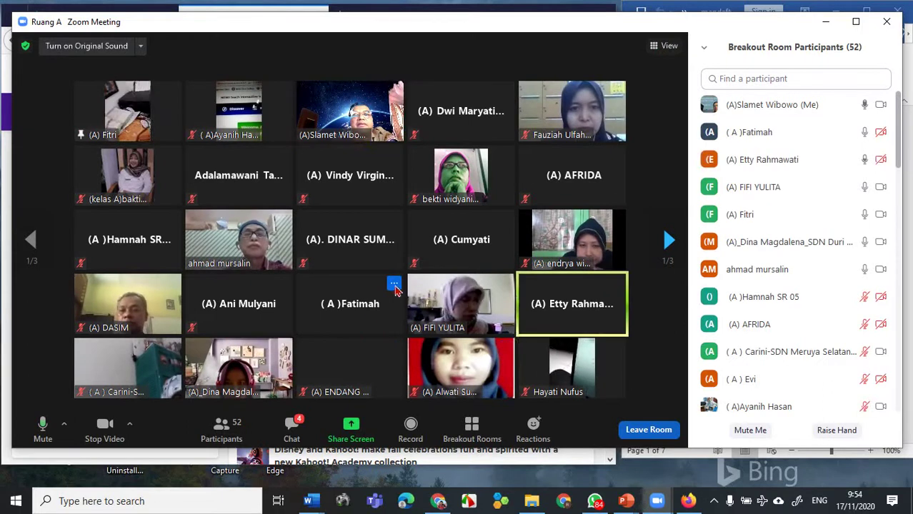
{"action": "left_click", "coordinate": [394, 285]}
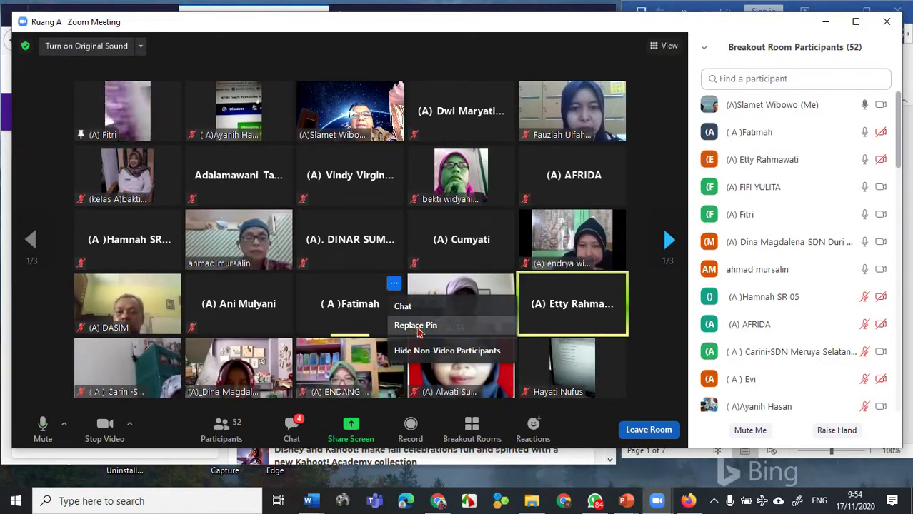
{"action": "left_click", "coordinate": [415, 325]}
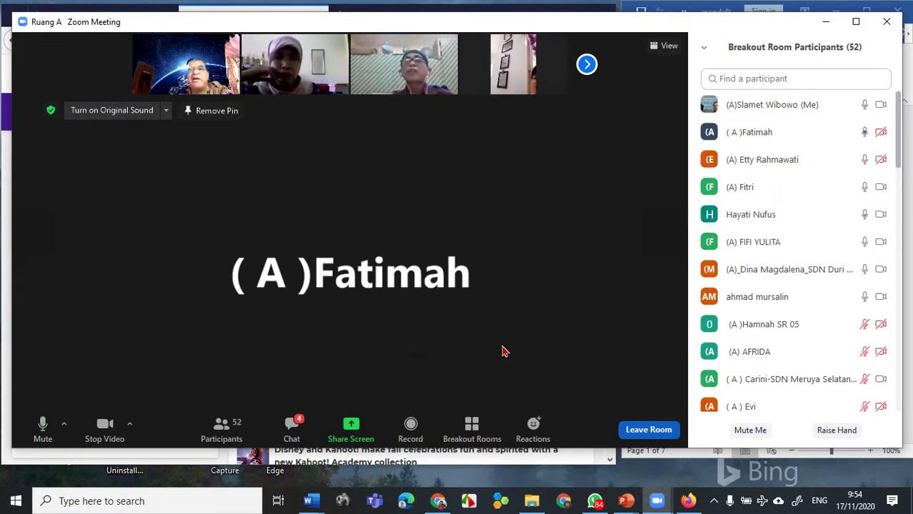
- Switch the layout back to Gallery View with the newly pinned participant first
{"action": "left_click", "coordinate": [669, 47]}
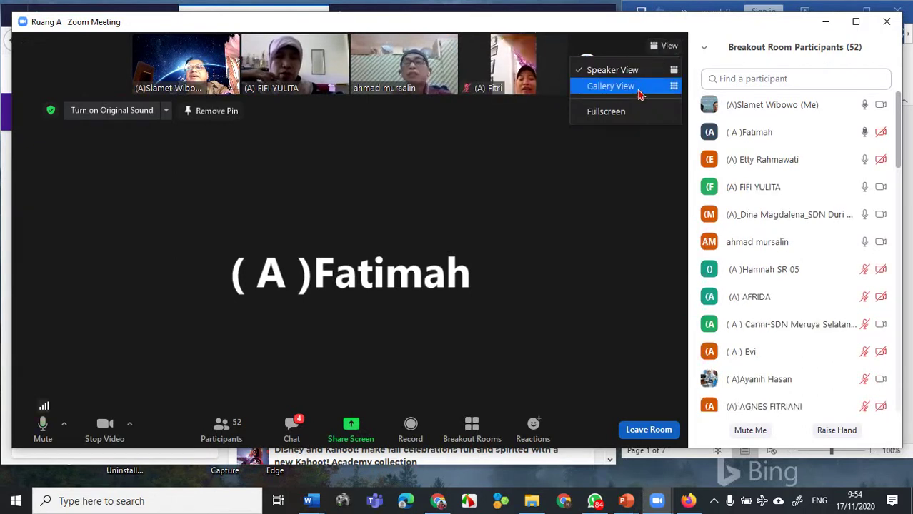
{"action": "left_click", "coordinate": [640, 85]}
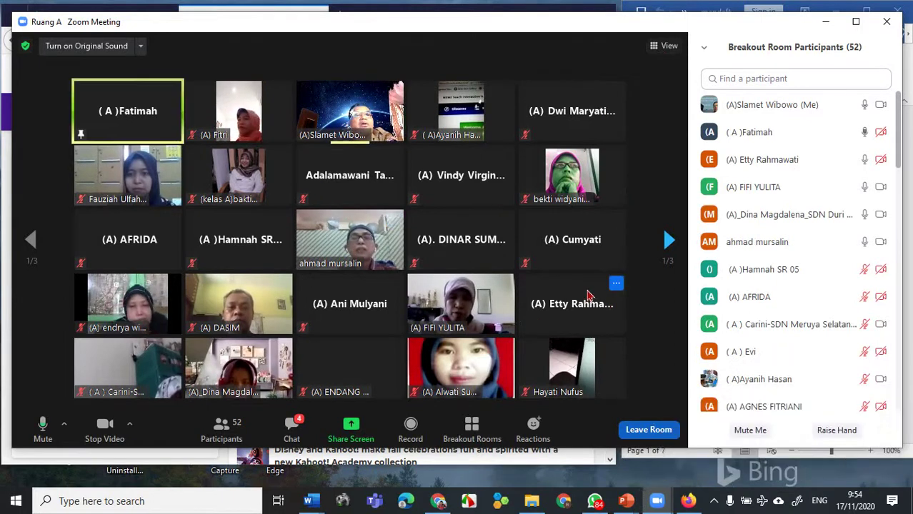
- Remove the pin from the camera-off participant in the first gallery tile
{"action": "left_click", "coordinate": [170, 93]}
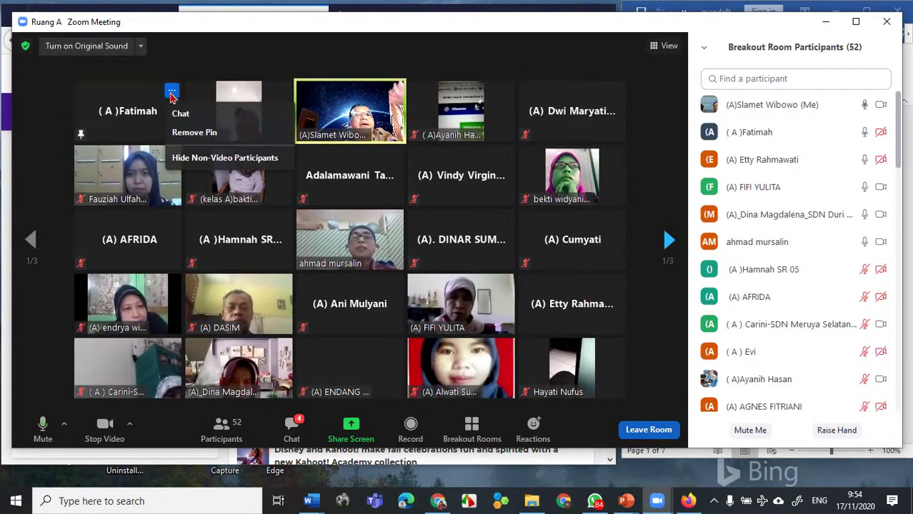
{"action": "left_click", "coordinate": [172, 100]}
{"action": "left_click", "coordinate": [172, 94]}
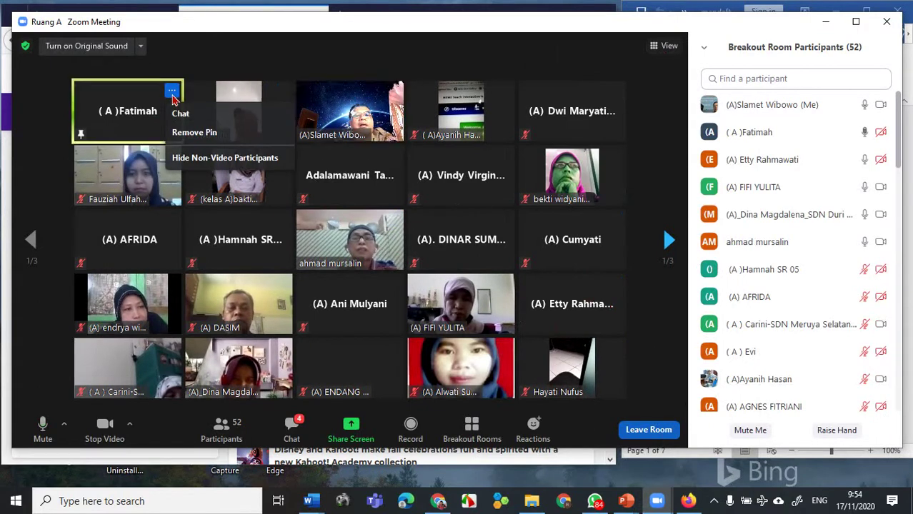
{"action": "left_click", "coordinate": [185, 133]}
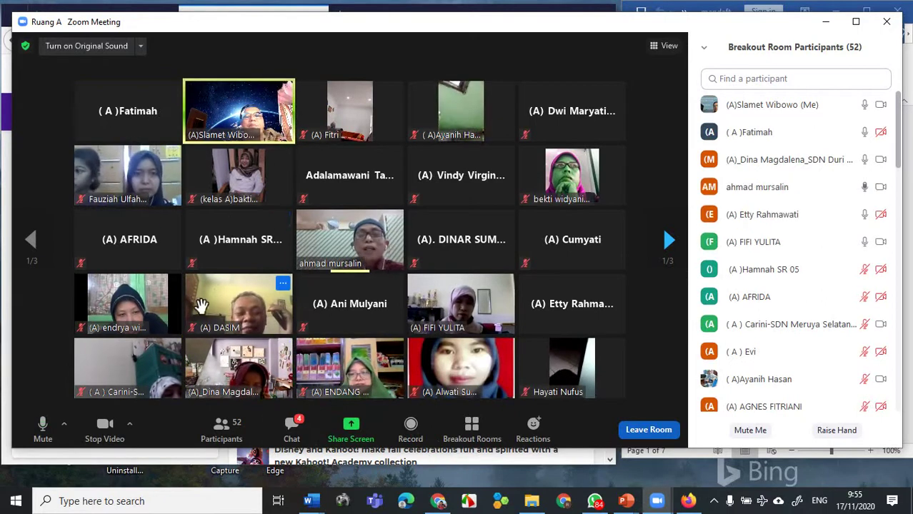
- Pin the blue-cap participant's video so it fills the meeting area
{"action": "left_click", "coordinate": [393, 221]}
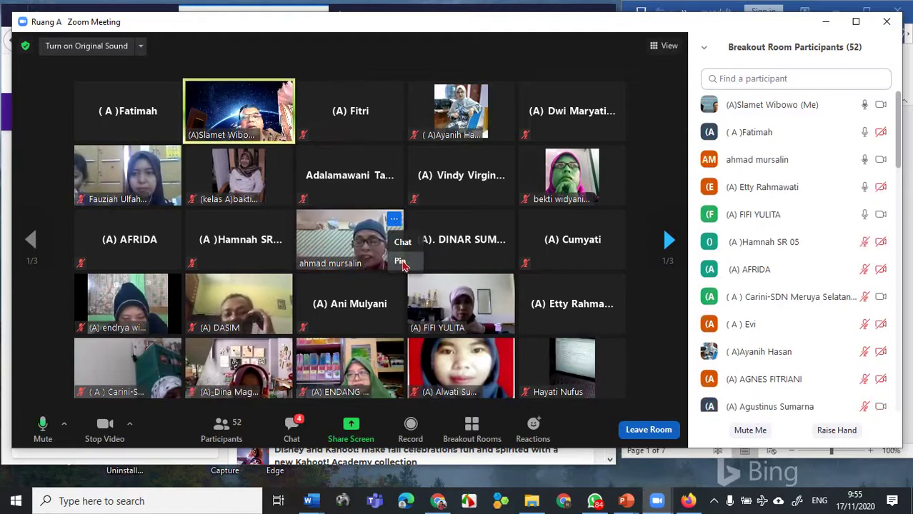
{"action": "left_click", "coordinate": [400, 261]}
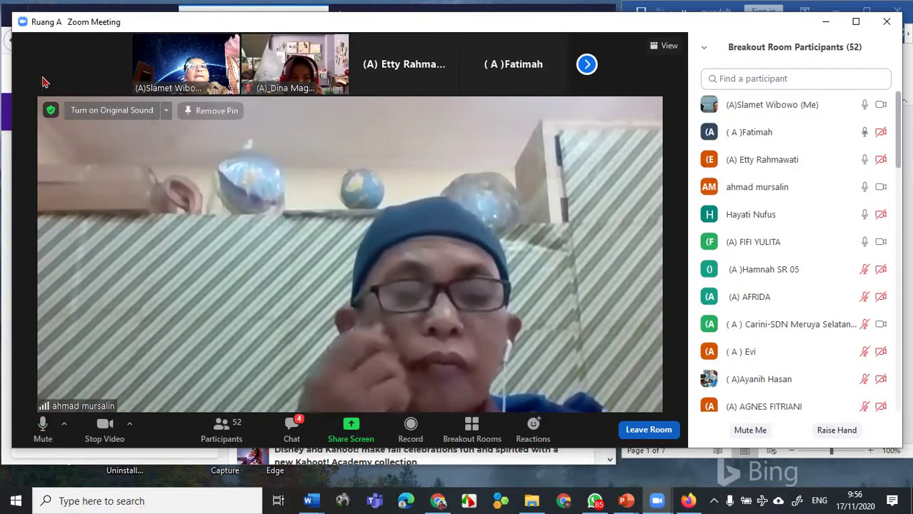
- Return to Gallery View and Replace Pin with the camera-off participant's tile
{"action": "left_click", "coordinate": [666, 45]}
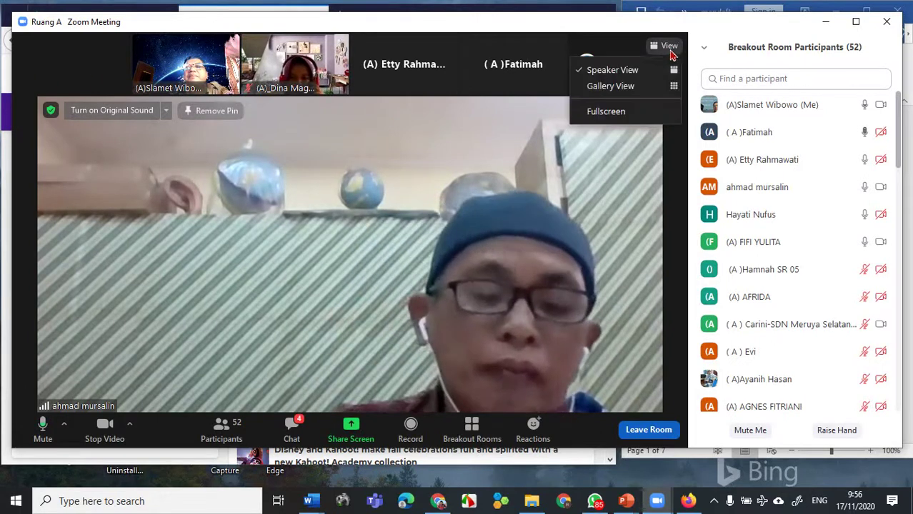
{"action": "left_click", "coordinate": [658, 87]}
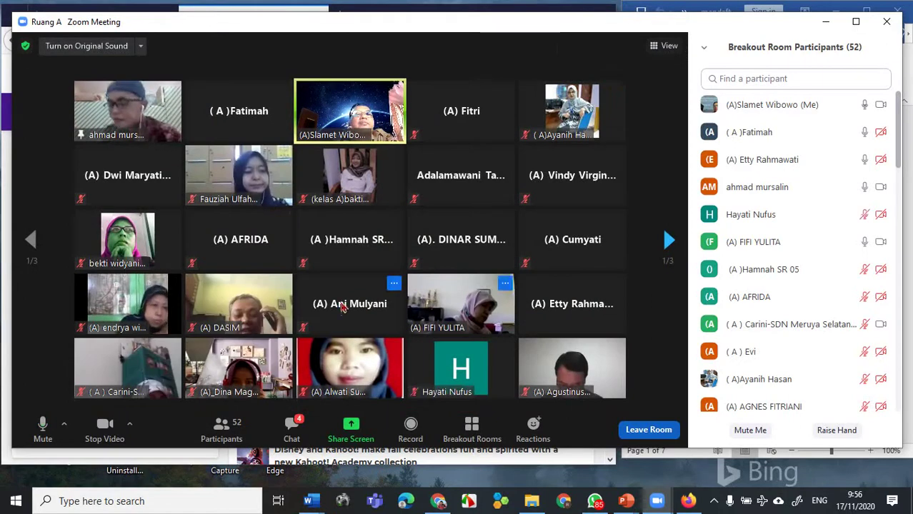
{"action": "left_click", "coordinate": [283, 92]}
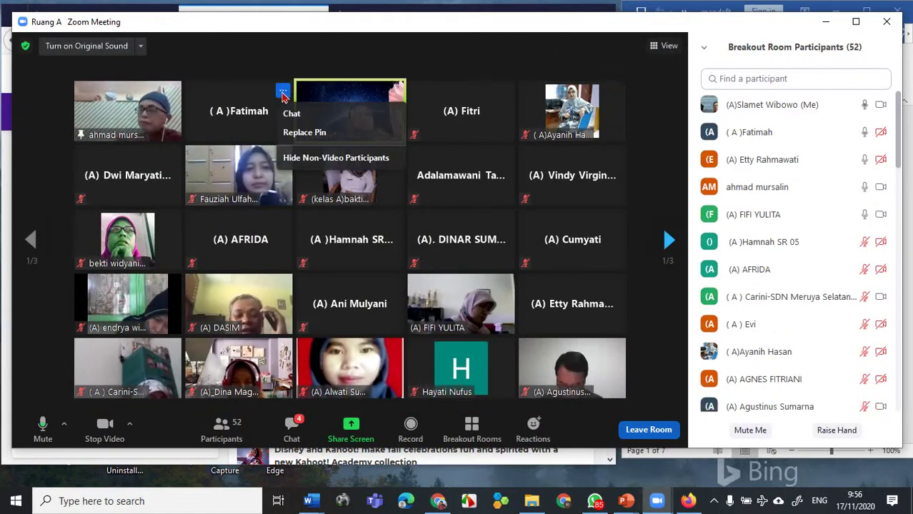
{"action": "left_click", "coordinate": [300, 132]}
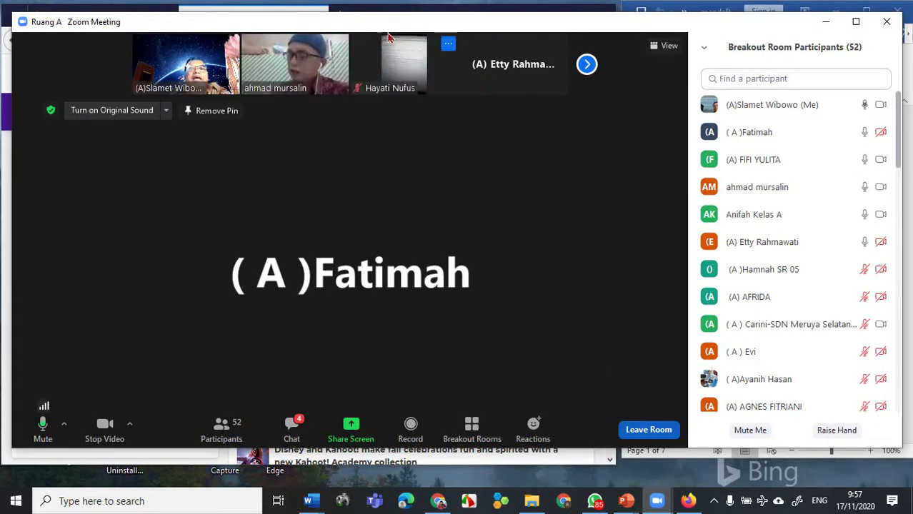
- Return the breakout room from the pinned speaker layout to Gallery View
{"action": "left_click", "coordinate": [666, 46]}
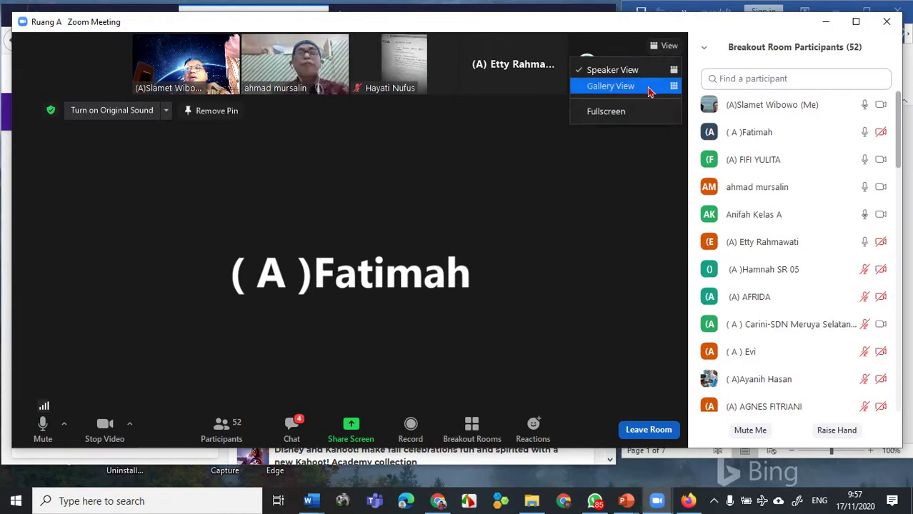
{"action": "left_click", "coordinate": [649, 90]}
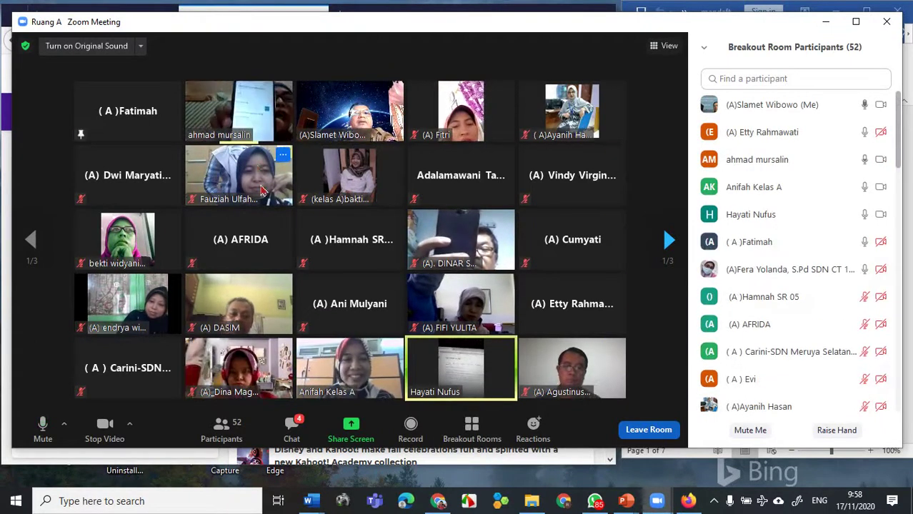
- Replace the pin with the blue-cap participant, then return to Gallery View
{"action": "left_click", "coordinate": [285, 95]}
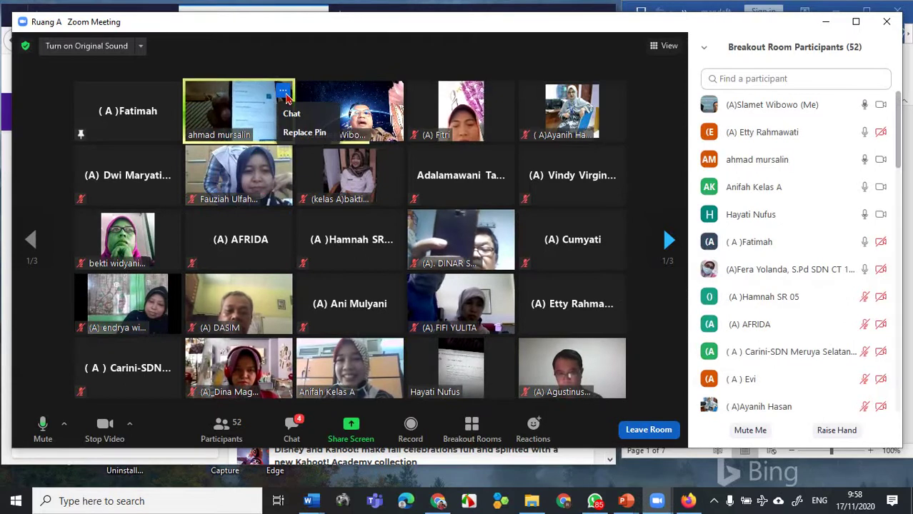
{"action": "left_click", "coordinate": [307, 133]}
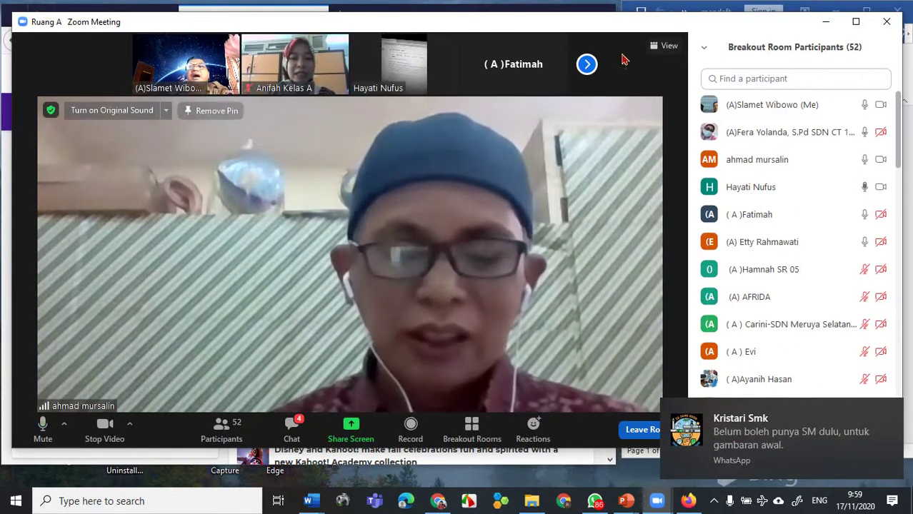
{"action": "left_click", "coordinate": [666, 46]}
{"action": "left_click", "coordinate": [656, 86]}
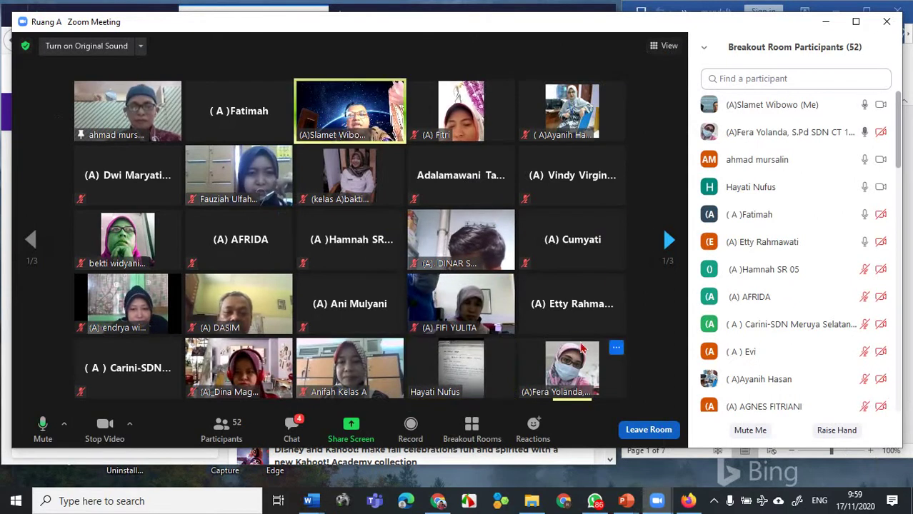
- Replace the pin with the participant whose camera shows Kahoot search results
{"action": "left_click", "coordinate": [505, 348]}
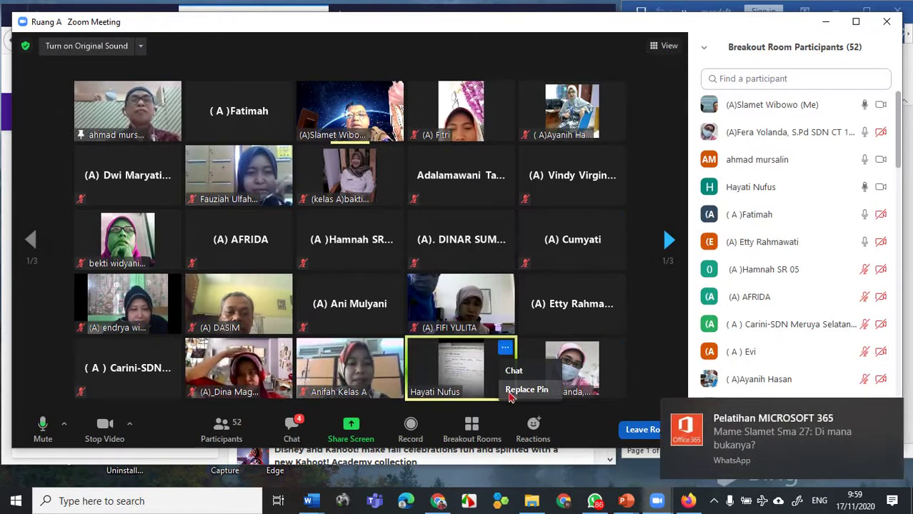
{"action": "left_click", "coordinate": [512, 392]}
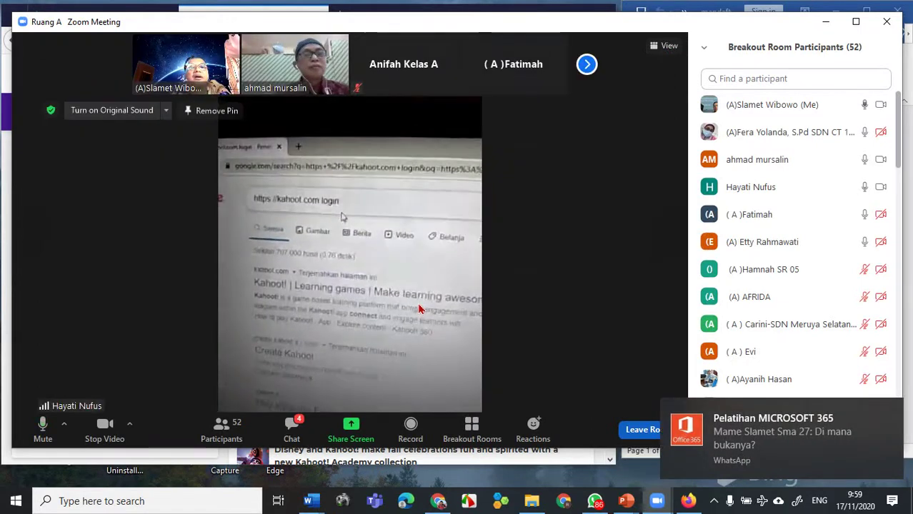
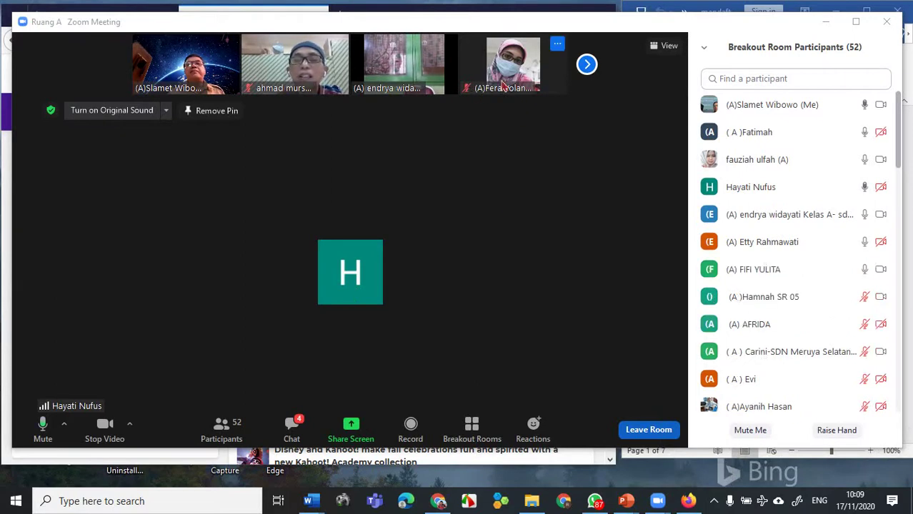
- In Gallery View, pin the participant whose camera shows Kahoot's sign-up page as the main video
{"action": "left_click", "coordinate": [666, 46]}
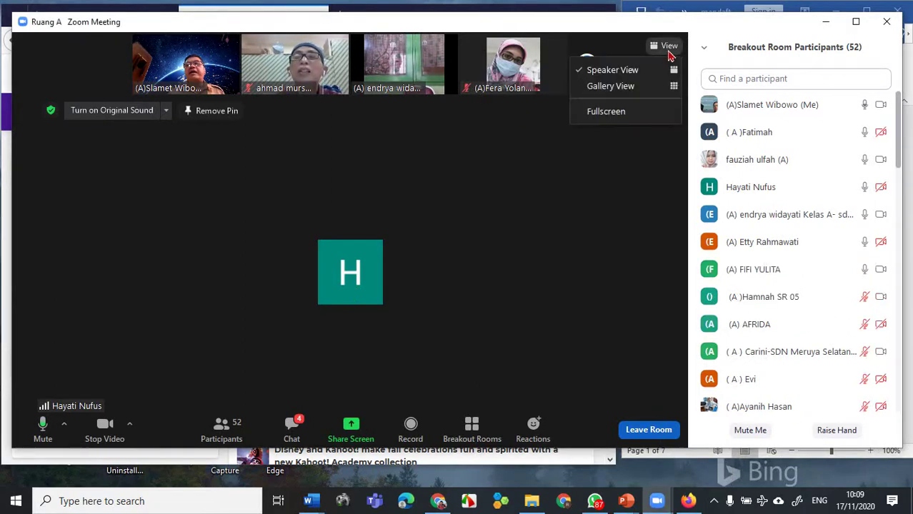
{"action": "left_click", "coordinate": [626, 86]}
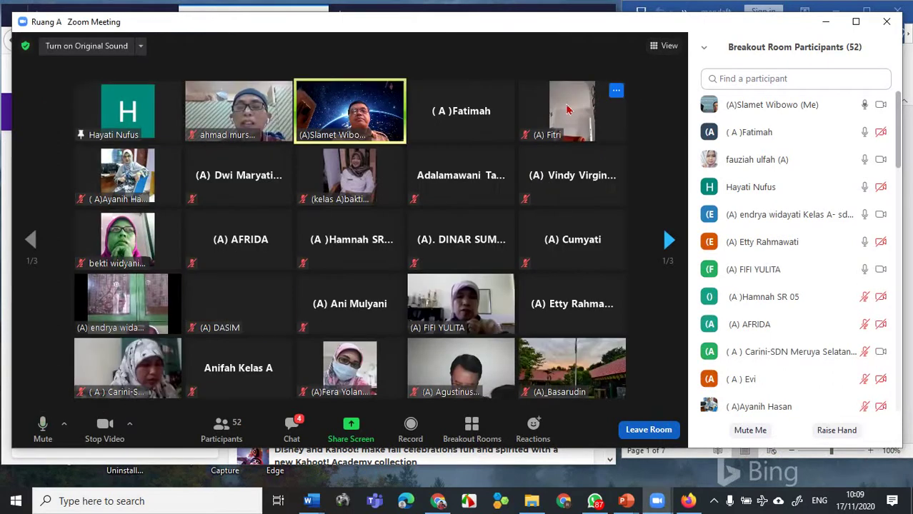
{"action": "left_click", "coordinate": [504, 90]}
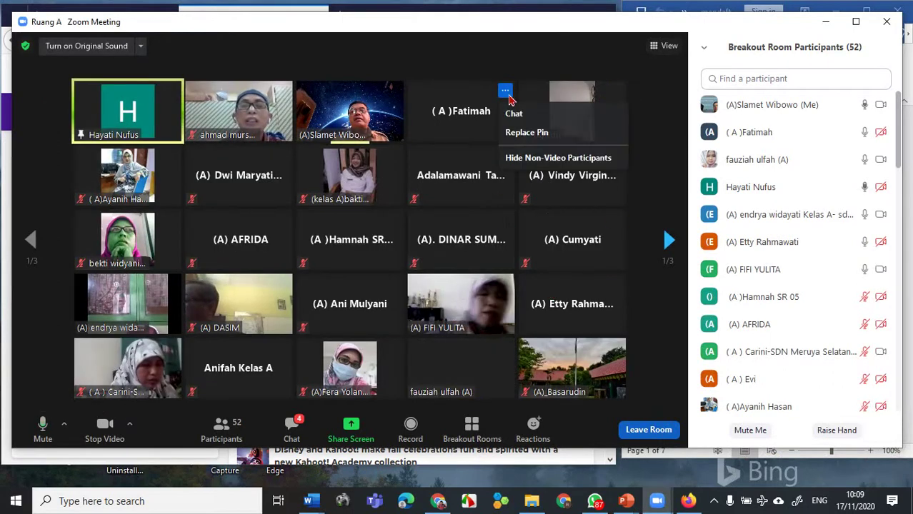
{"action": "left_click", "coordinate": [525, 133]}
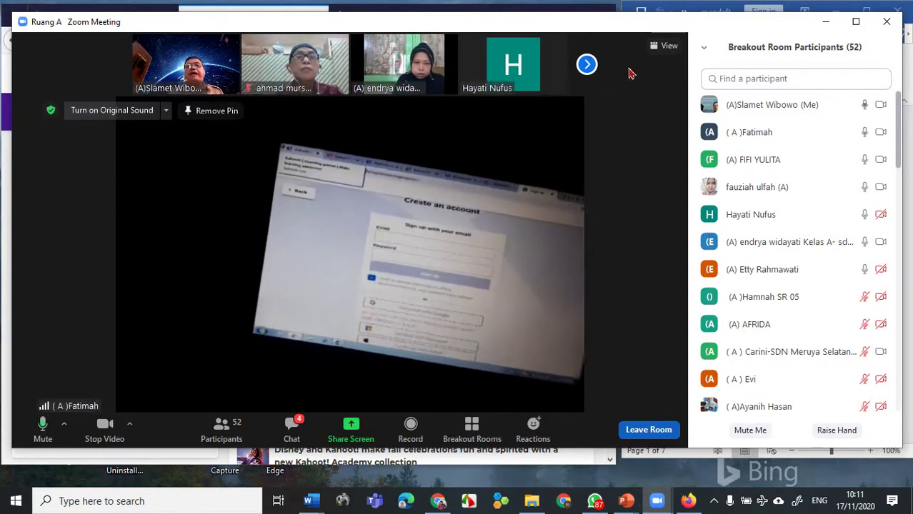
- Replace the pin with the other participant's speaking webcam video in Gallery View
{"action": "left_click", "coordinate": [664, 47]}
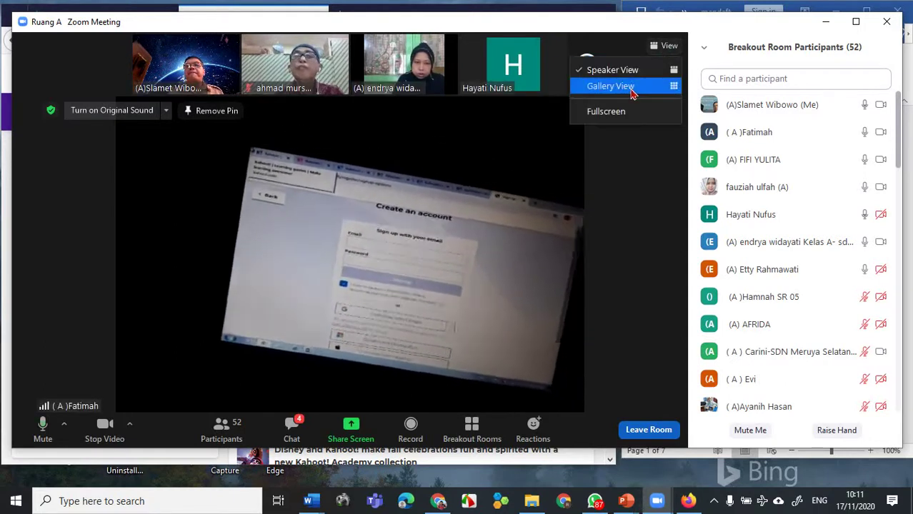
{"action": "left_click", "coordinate": [631, 90]}
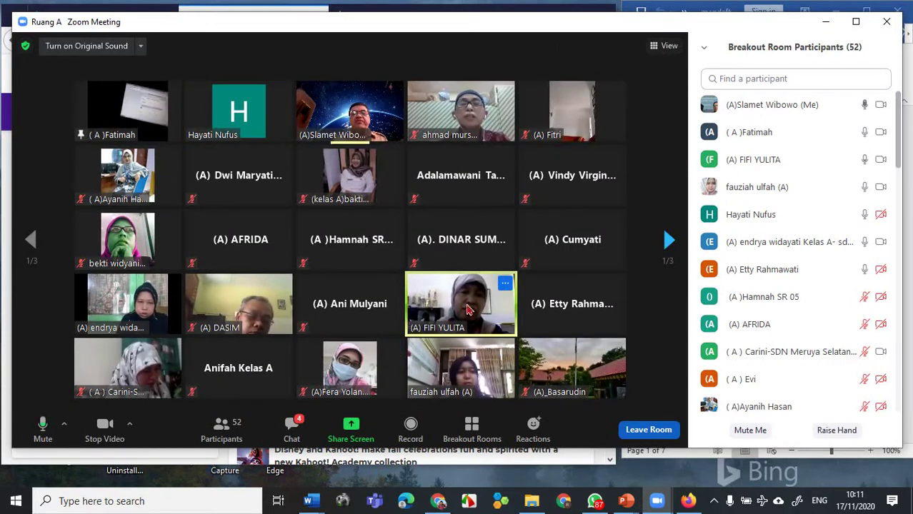
{"action": "left_click", "coordinate": [505, 285]}
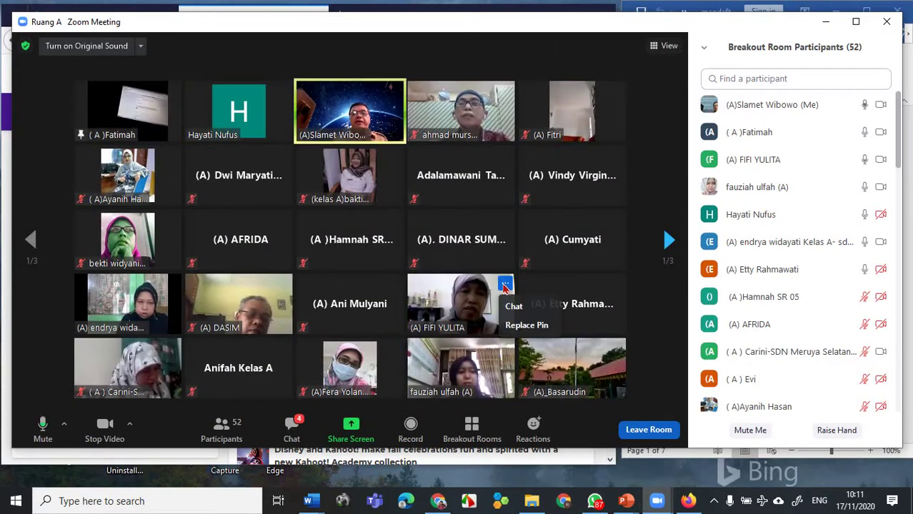
{"action": "left_click", "coordinate": [525, 325]}
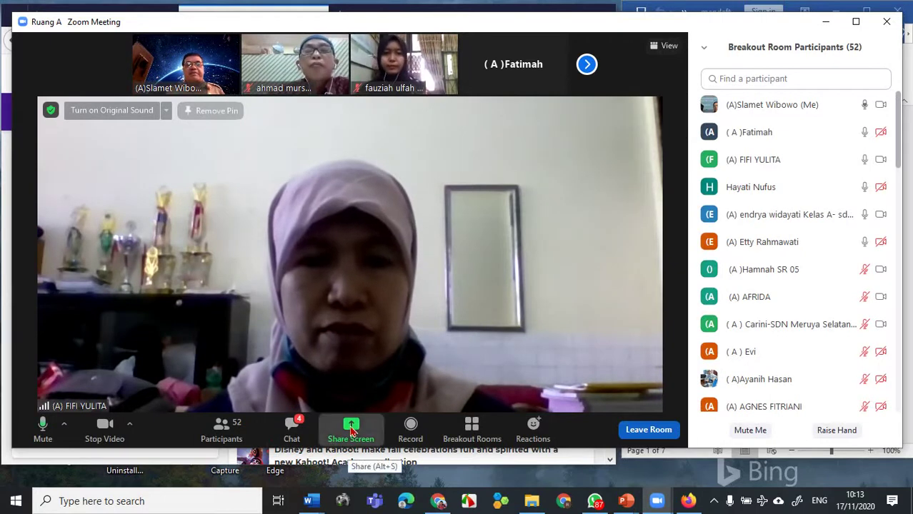
- Share the entire screen, maximize Firefox, and start creating a new kahoot
{"action": "left_click", "coordinate": [350, 431]}
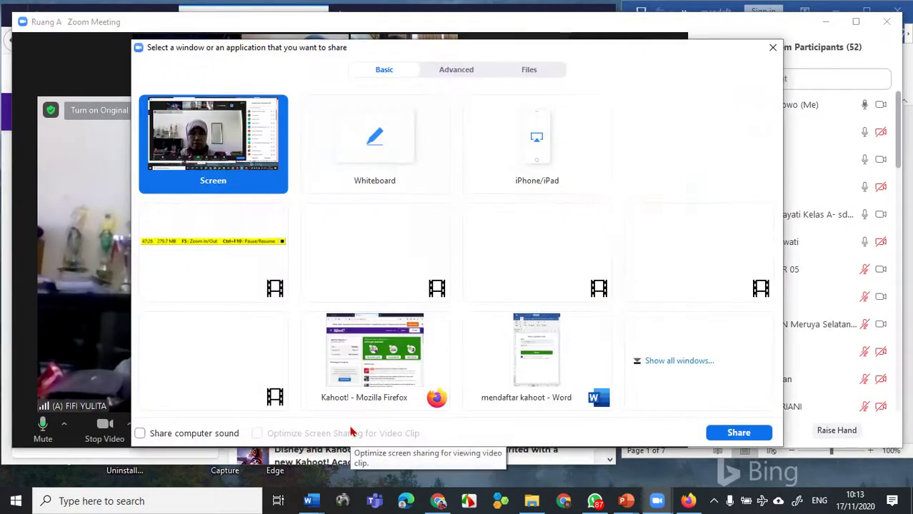
{"action": "double_click", "coordinate": [229, 160]}
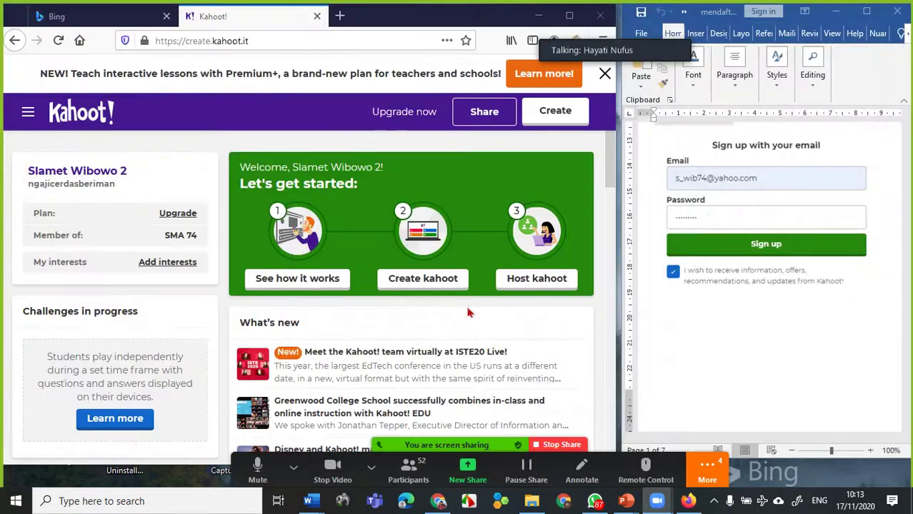
{"action": "left_click", "coordinate": [571, 16]}
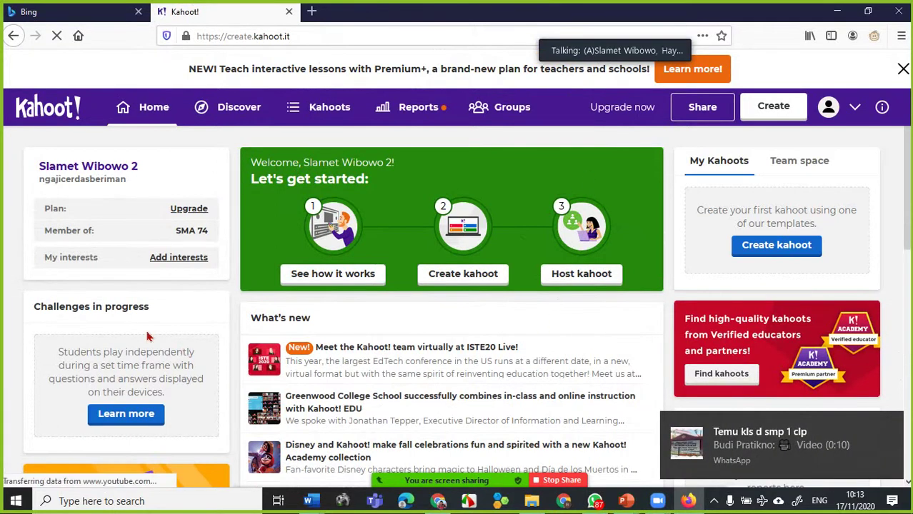
{"action": "left_click", "coordinate": [769, 114]}
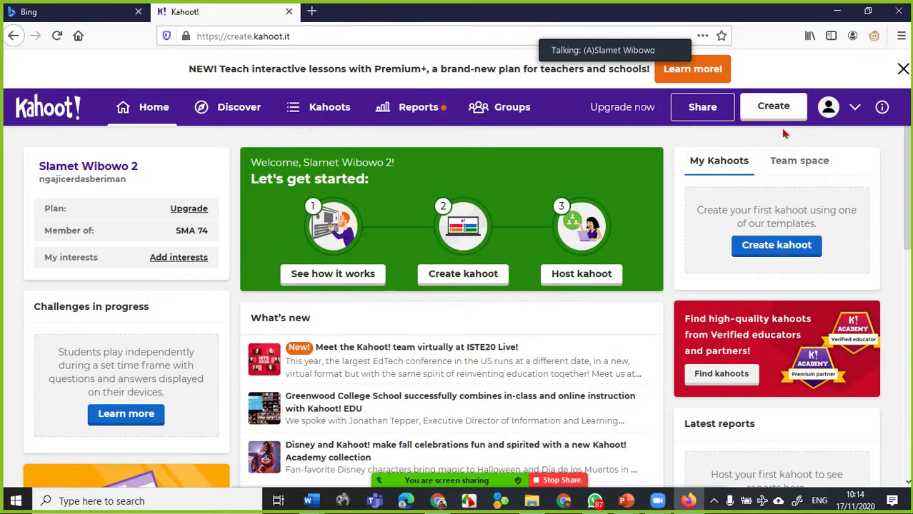
{"action": "left_click", "coordinate": [774, 108]}
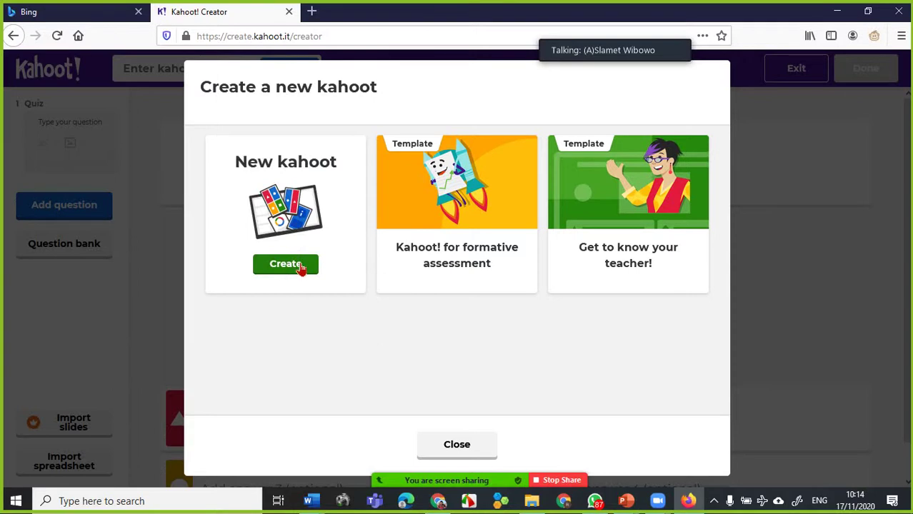
- Start a blank kahoot and open its summary from the title field
{"action": "left_click", "coordinate": [308, 273]}
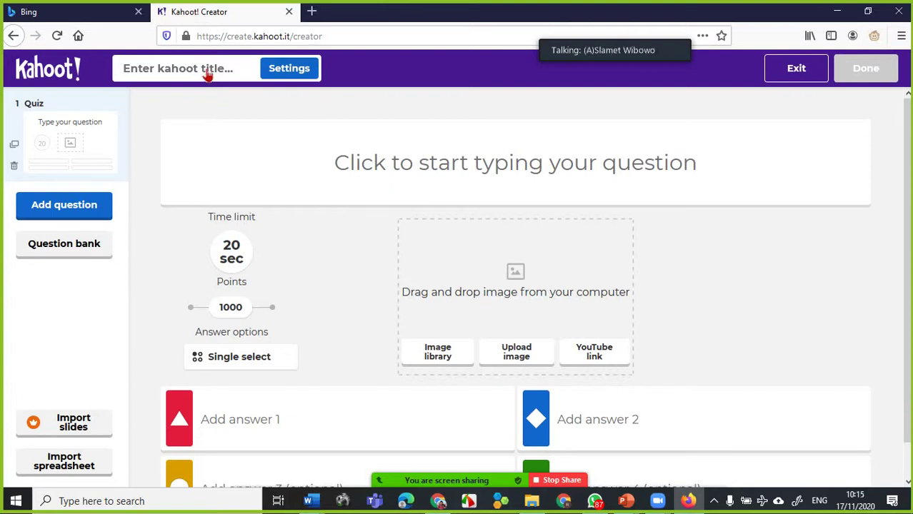
{"action": "left_click", "coordinate": [207, 76]}
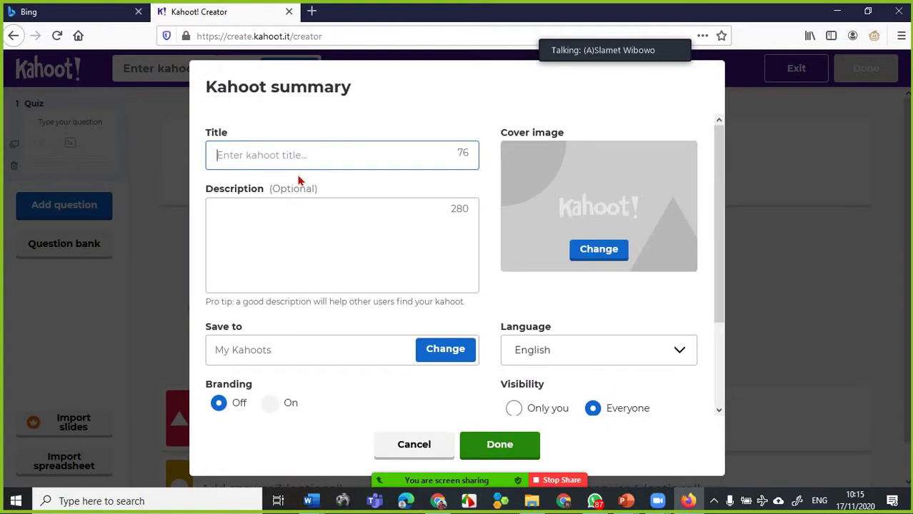
- Title the kahoot 'QUIZ CAMPURAN', correcting the typos
{"action": "type", "text": "KUI"}
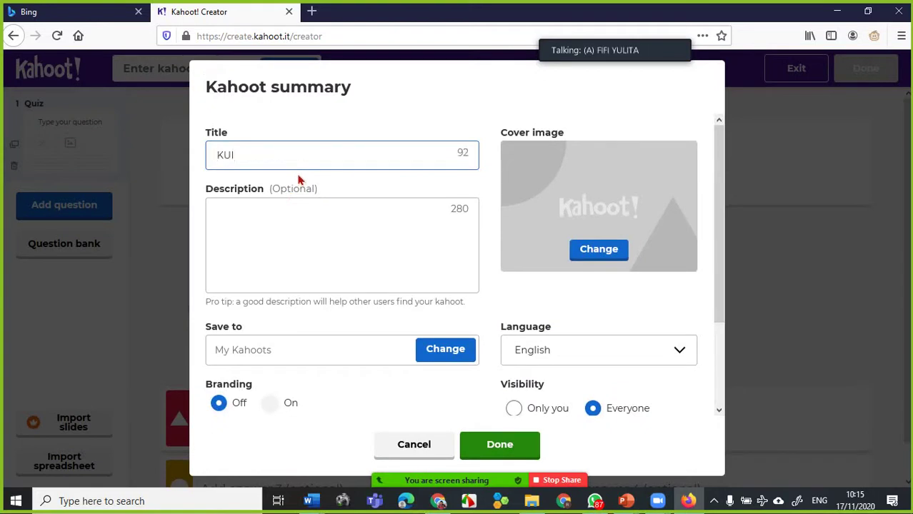
{"action": "key", "text": "BackSpace"}
{"action": "key", "text": "BackSpace"}
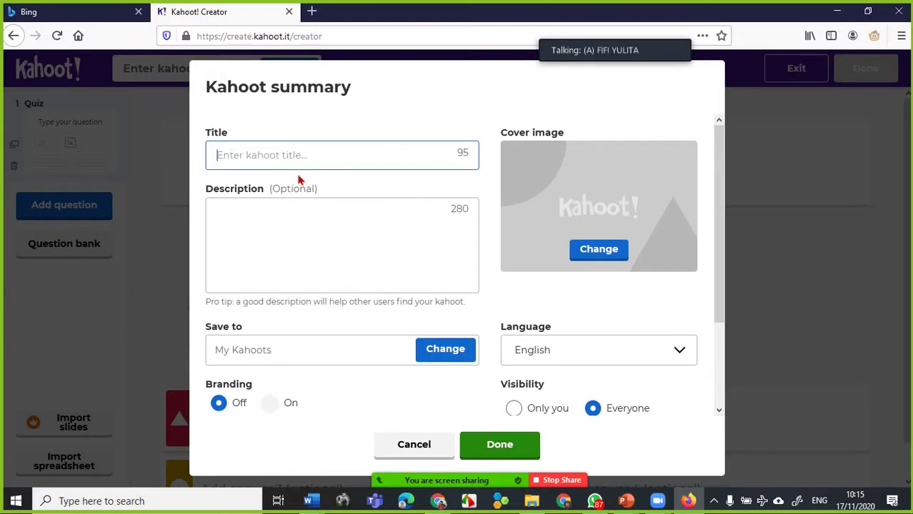
{"action": "type", "text": "QUIS"}
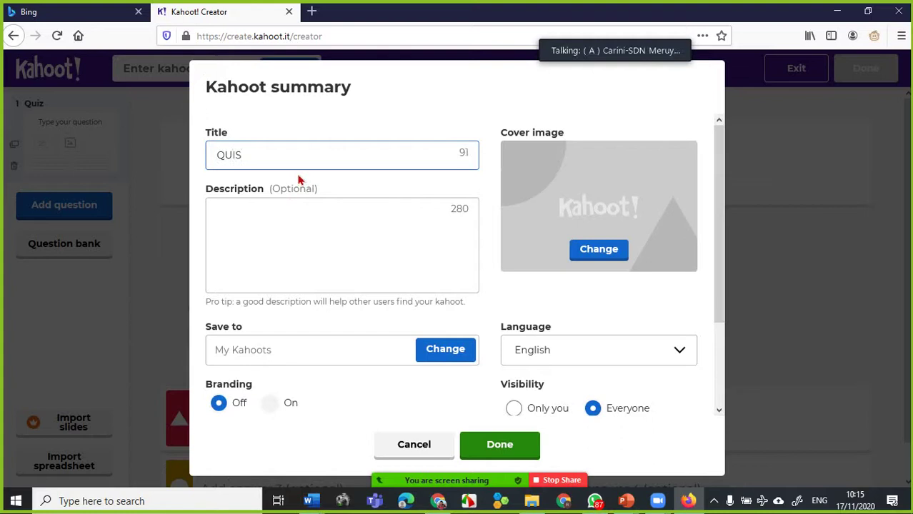
{"action": "key", "text": "BackSpace"}
{"action": "type", "text": "Z CAMPU"}
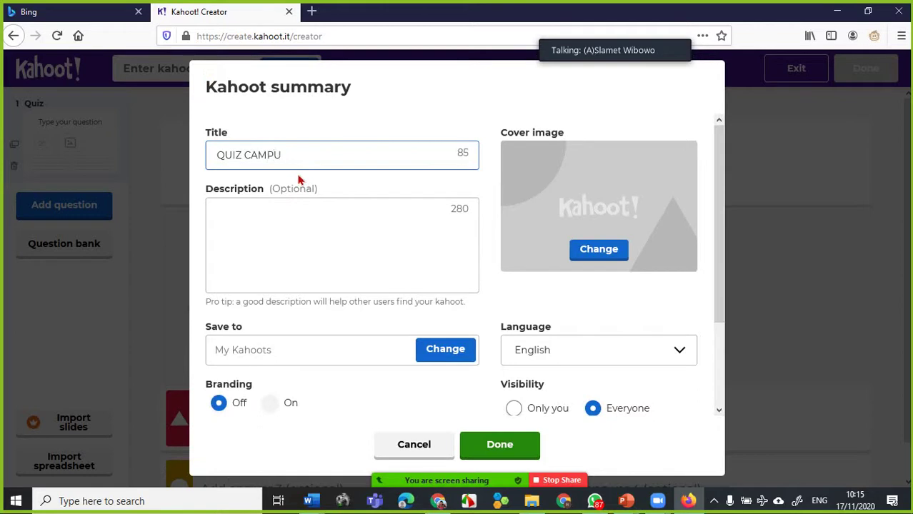
{"action": "type", "text": "RAN"}
- Enter the description 'Kuis campuran'
{"action": "left_click", "coordinate": [261, 216]}
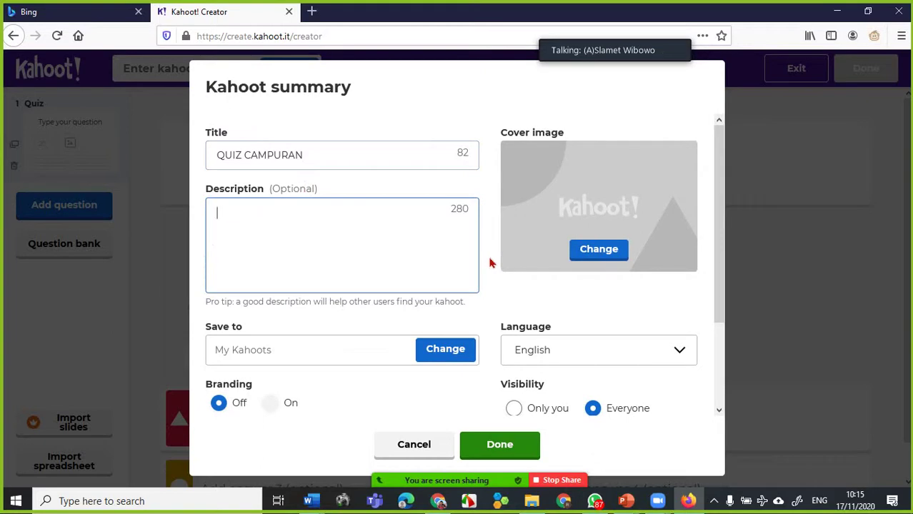
{"action": "type", "text": "Kuis campuran"}
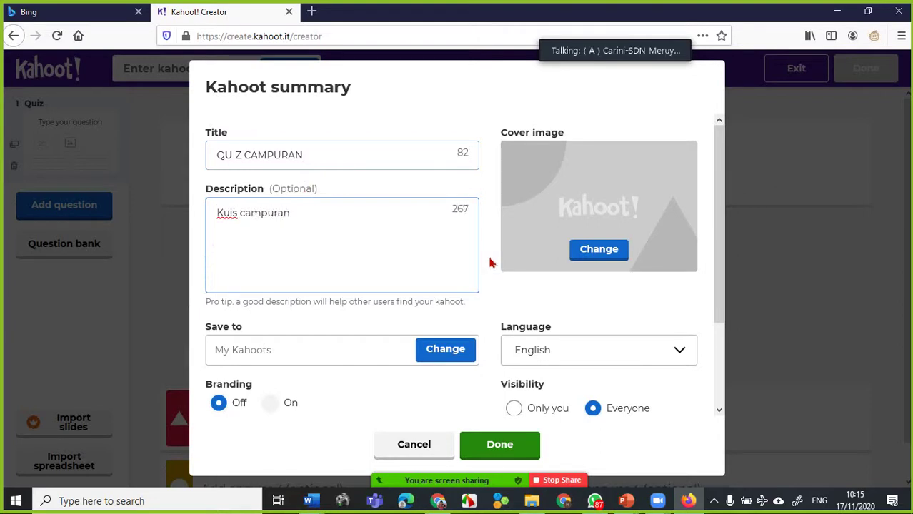
{"action": "key", "text": "BackSpace"}
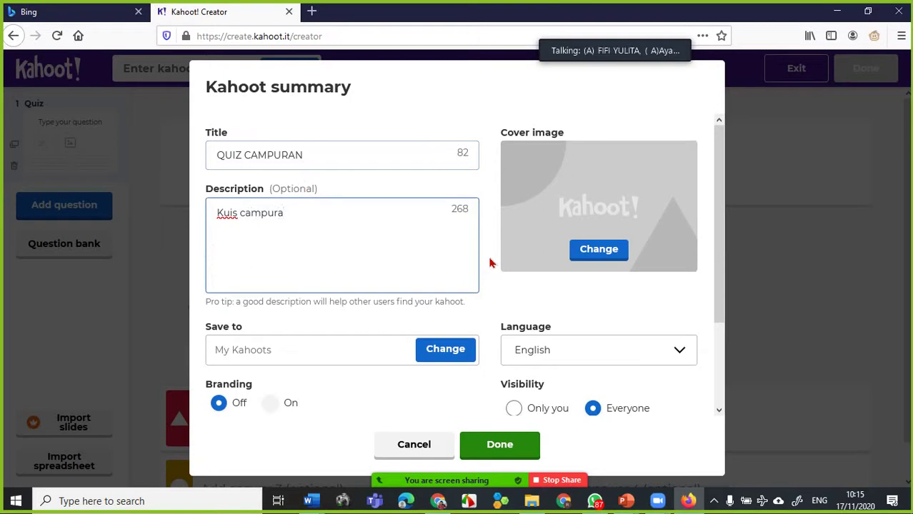
{"action": "type", "text": "n"}
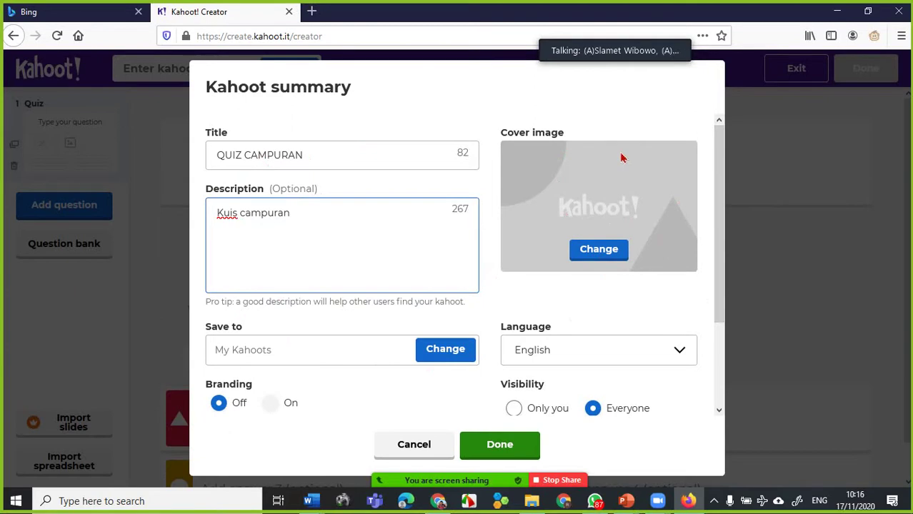
- Pick the stacked coins photo from the Image Library's Most Popular images as cover
{"action": "left_click", "coordinate": [609, 257]}
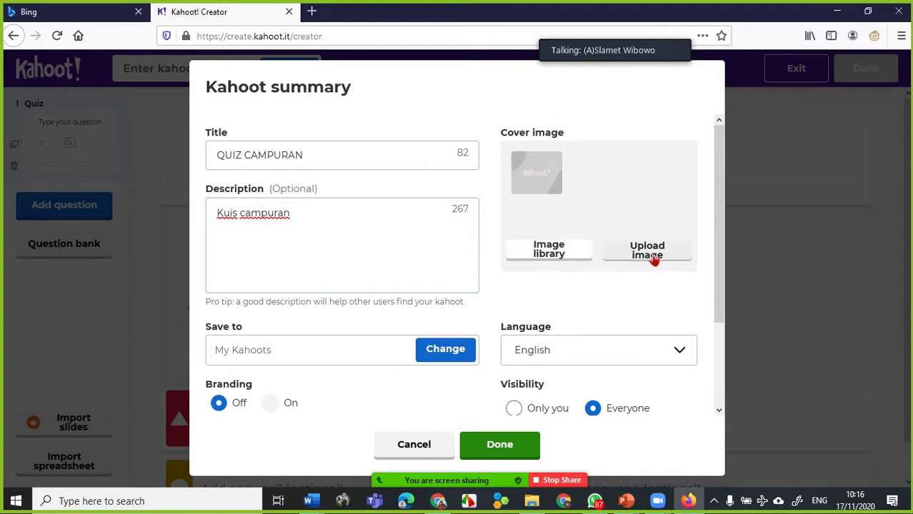
{"action": "left_click", "coordinate": [558, 261]}
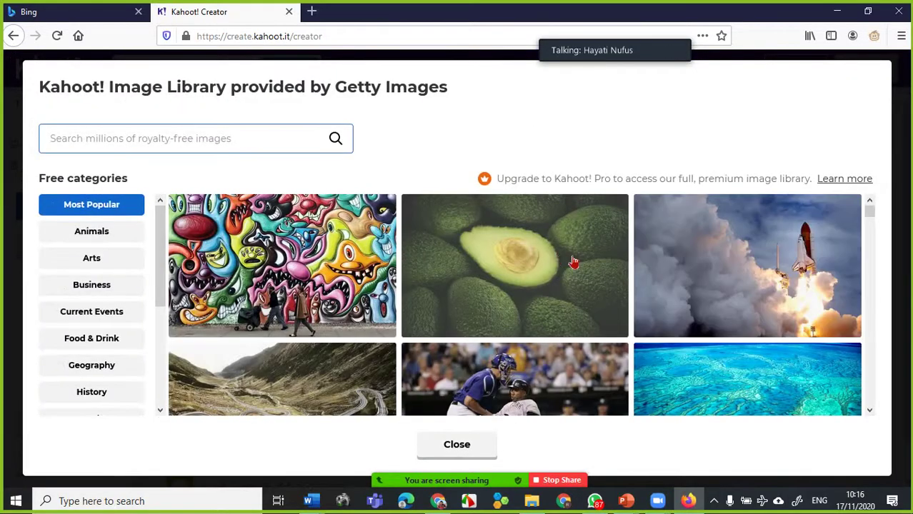
{"action": "scroll", "coordinate": [543, 297], "scroll_direction": "down", "scroll_amount": 2}
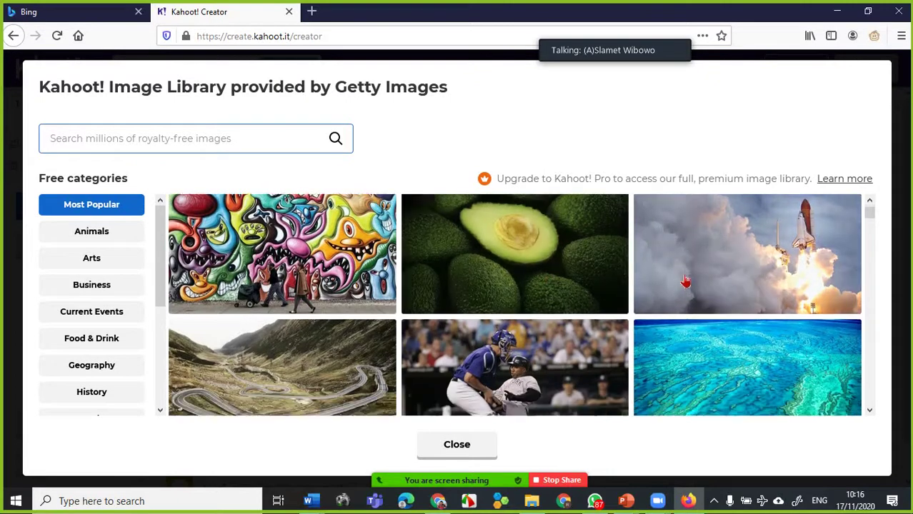
{"action": "scroll", "coordinate": [550, 270], "scroll_direction": "down", "scroll_amount": 1}
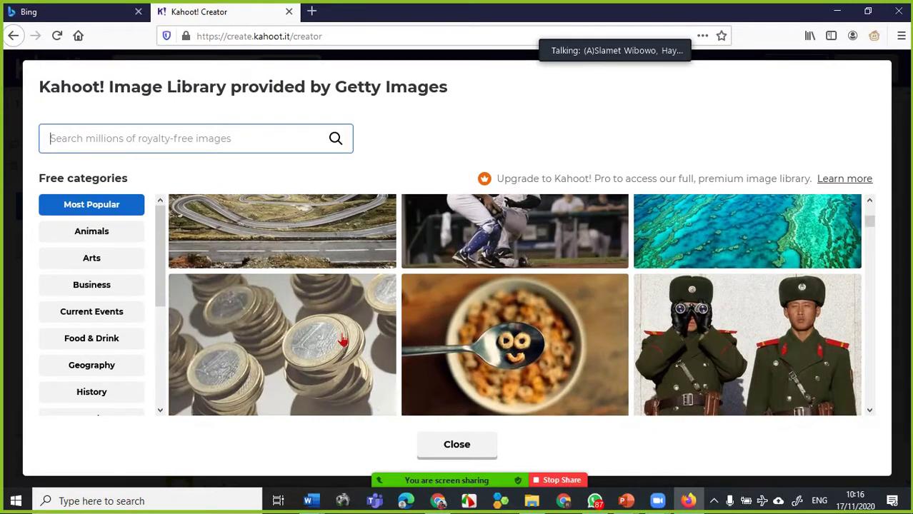
{"action": "scroll", "coordinate": [308, 248], "scroll_direction": "down", "scroll_amount": 2}
{"action": "scroll", "coordinate": [309, 248], "scroll_direction": "up", "scroll_amount": 1}
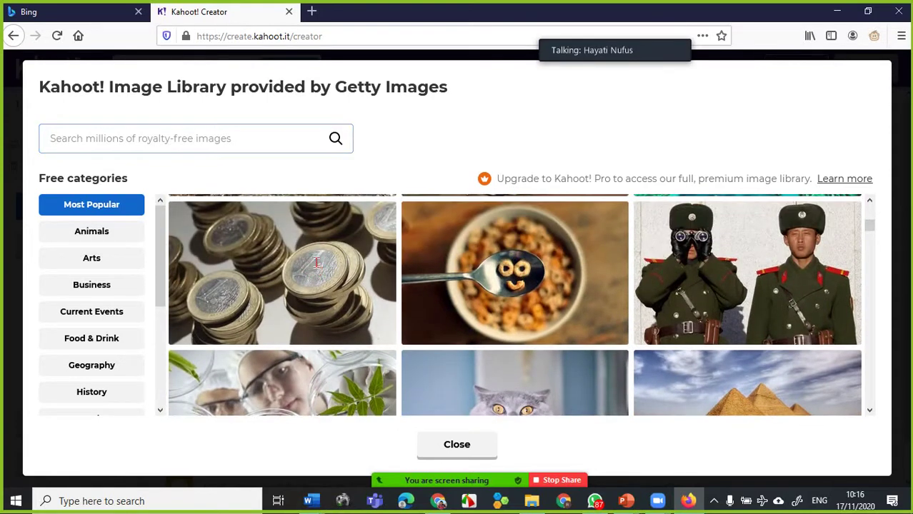
{"action": "left_click", "coordinate": [318, 269]}
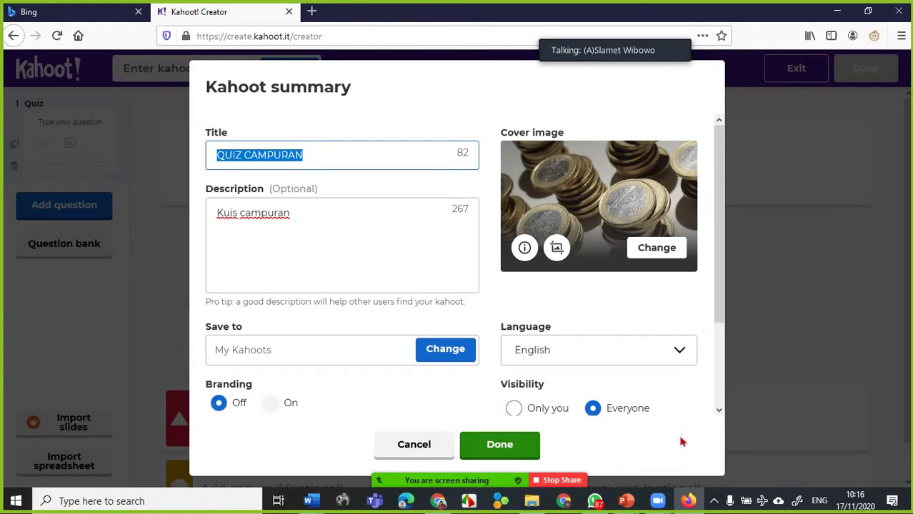
- Choose Bahasa Indonesia from the Language dropdown
{"action": "left_click", "coordinate": [680, 352]}
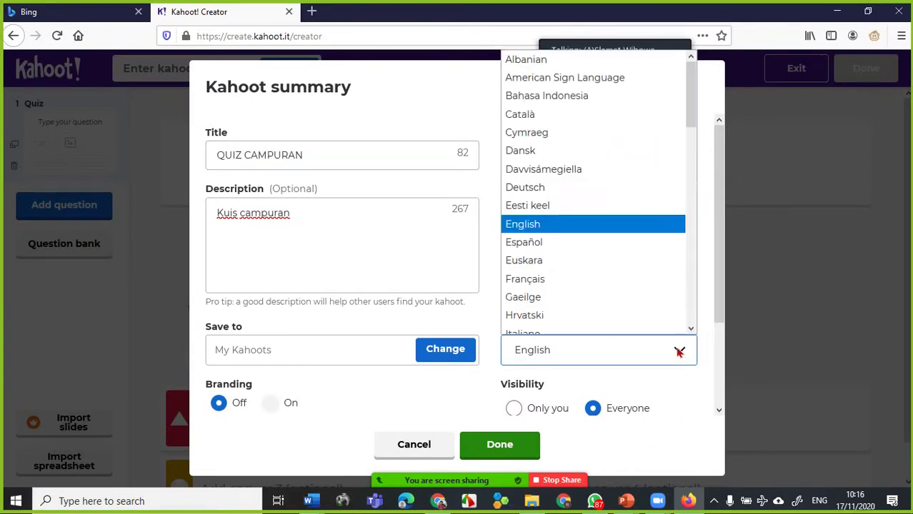
{"action": "key", "text": "i"}
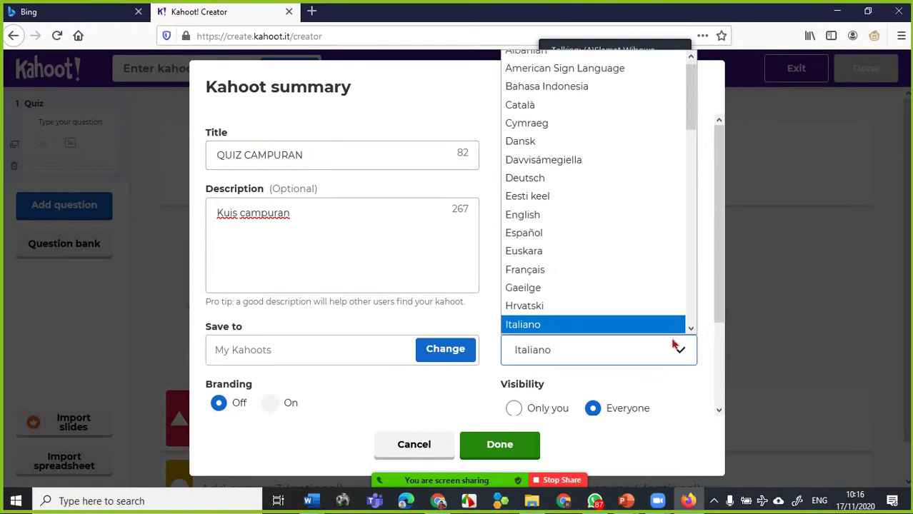
{"action": "left_click", "coordinate": [691, 329]}
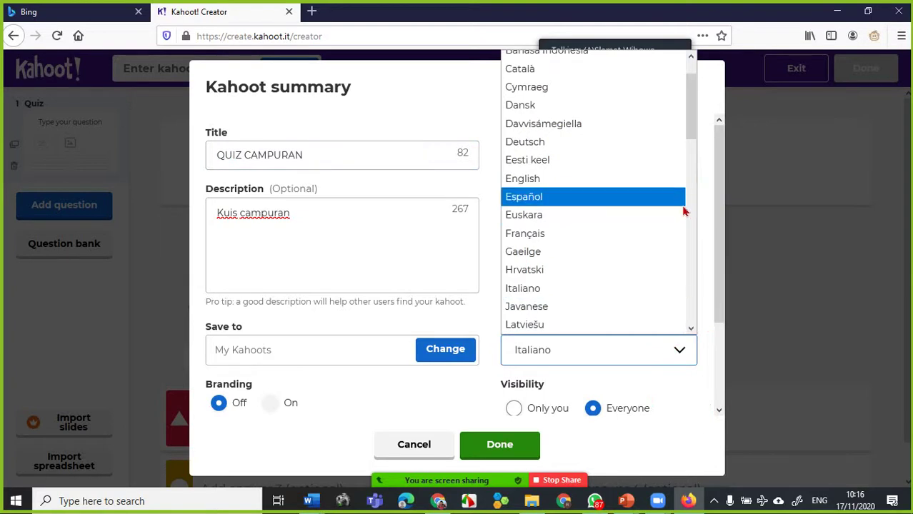
{"action": "left_click_drag", "start_coordinate": [690, 127], "coordinate": [691, 63]}
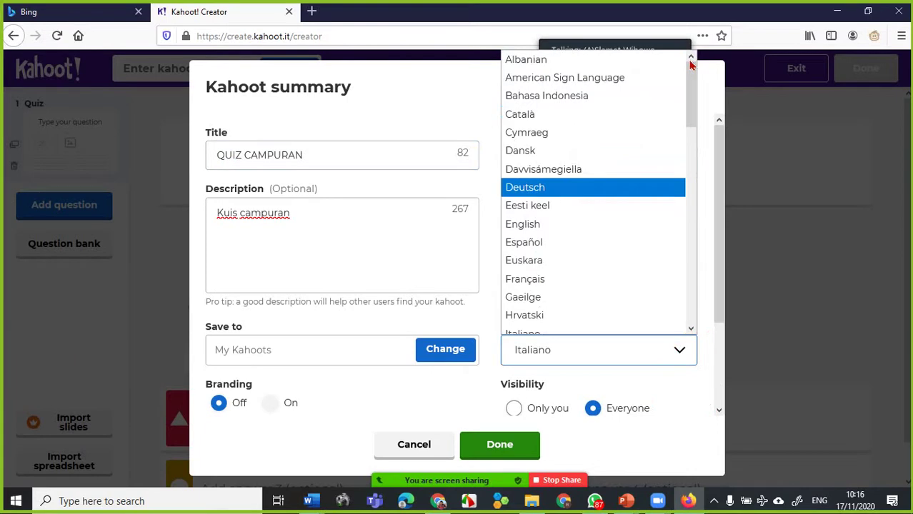
{"action": "left_click", "coordinate": [565, 103]}
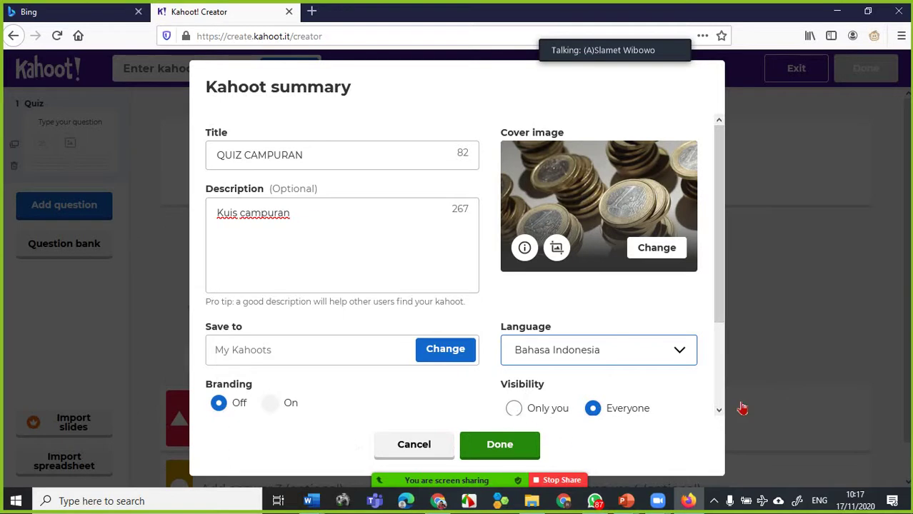
{"action": "left_click_drag", "start_coordinate": [723, 305], "coordinate": [715, 405]}
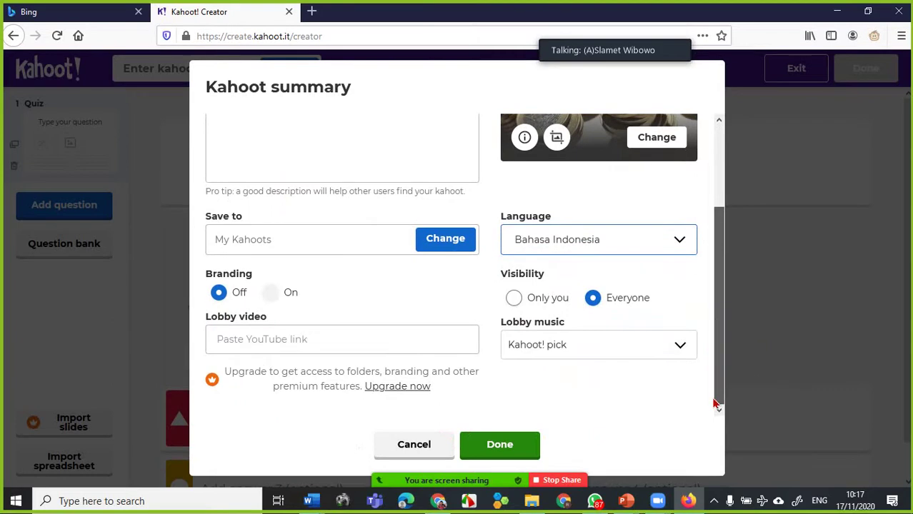
{"action": "scroll", "coordinate": [591, 353], "scroll_direction": "up", "scroll_amount": 3}
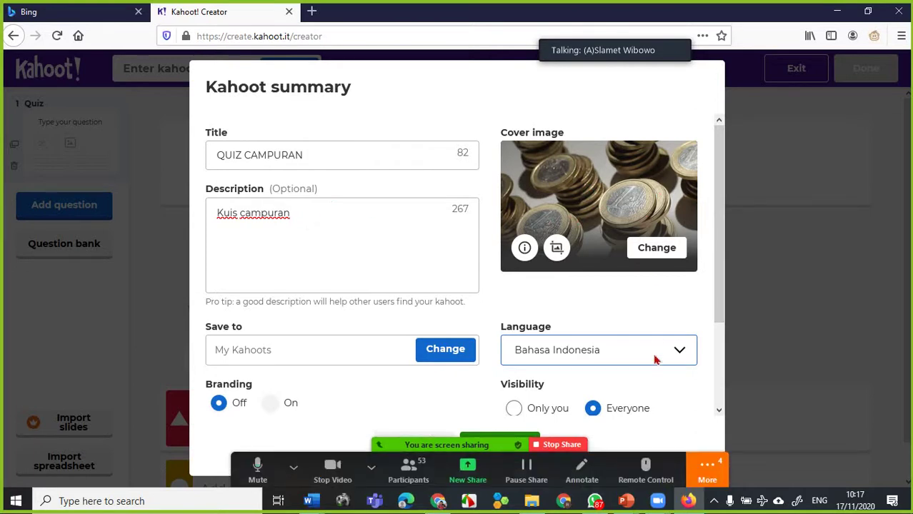
{"action": "scroll", "coordinate": [657, 355], "scroll_direction": "down", "scroll_amount": 2}
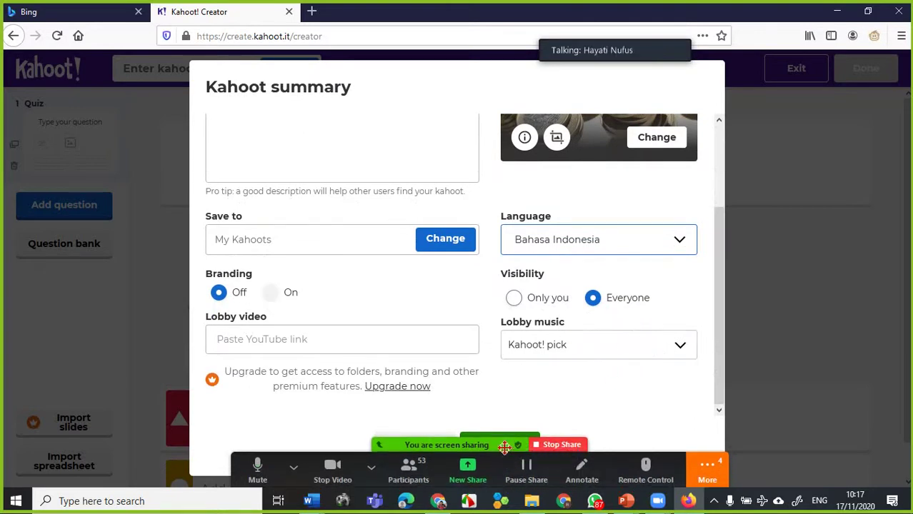
{"action": "left_click_drag", "start_coordinate": [505, 450], "coordinate": [694, 29]}
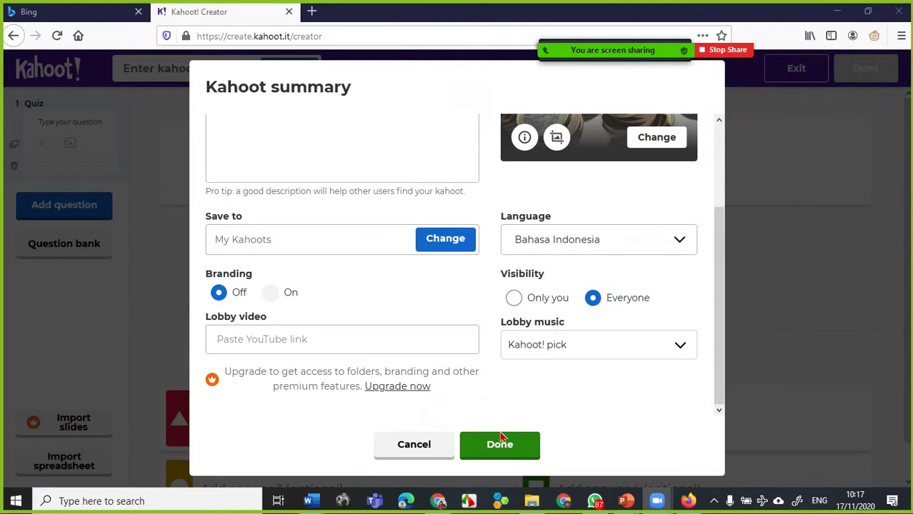
- Confirm the summary with Done, saving QUIZ CAMPURAN to My drafts
{"action": "left_click", "coordinate": [506, 441]}
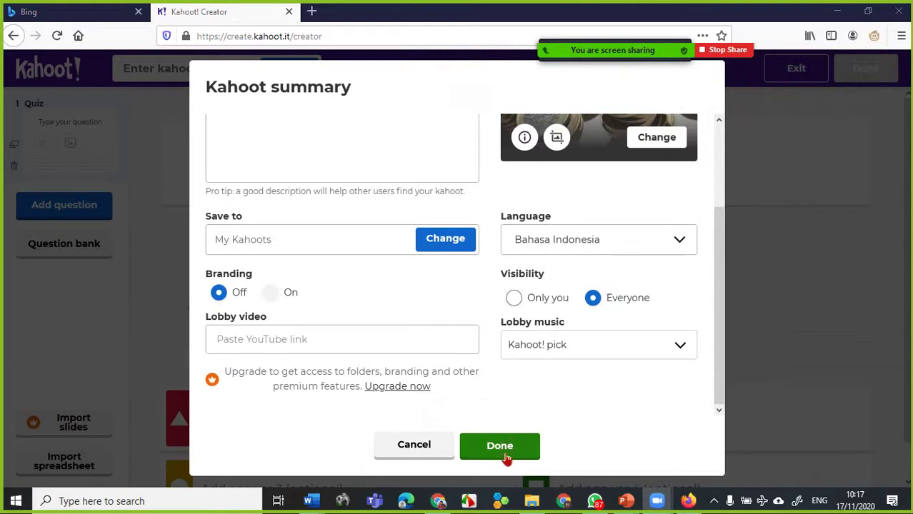
{"action": "left_click", "coordinate": [510, 454]}
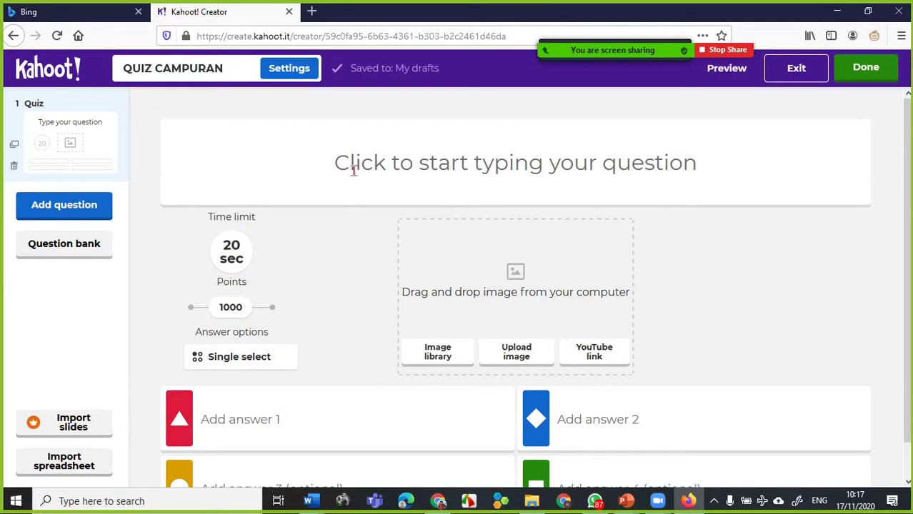
- Type the first question 'Tentukan nilai 2+4x5 -7=...', fixing the stray character
{"action": "left_click", "coordinate": [353, 170]}
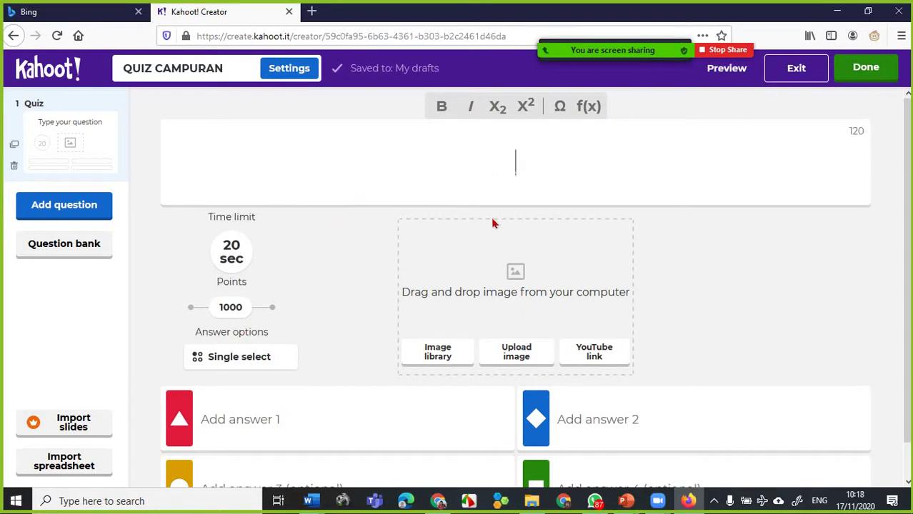
{"action": "type", "text": "Tentukan "}
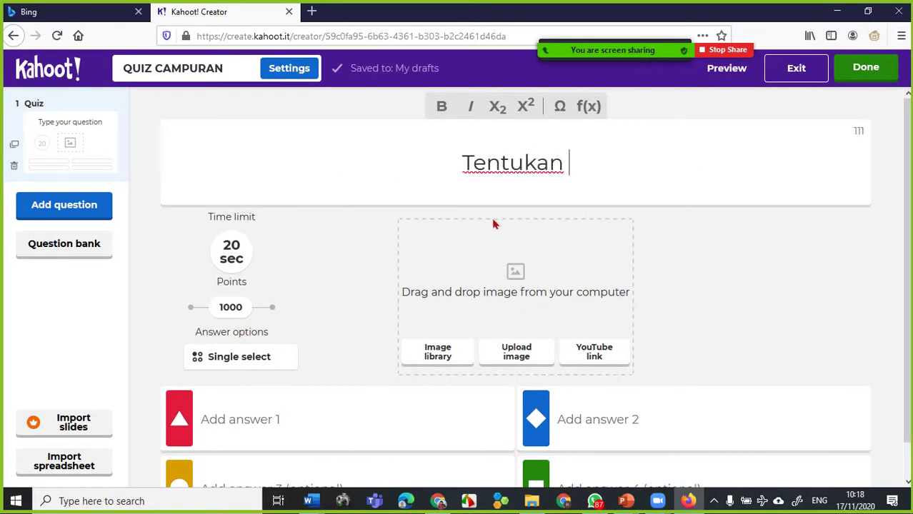
{"action": "type", "text": "nilai "}
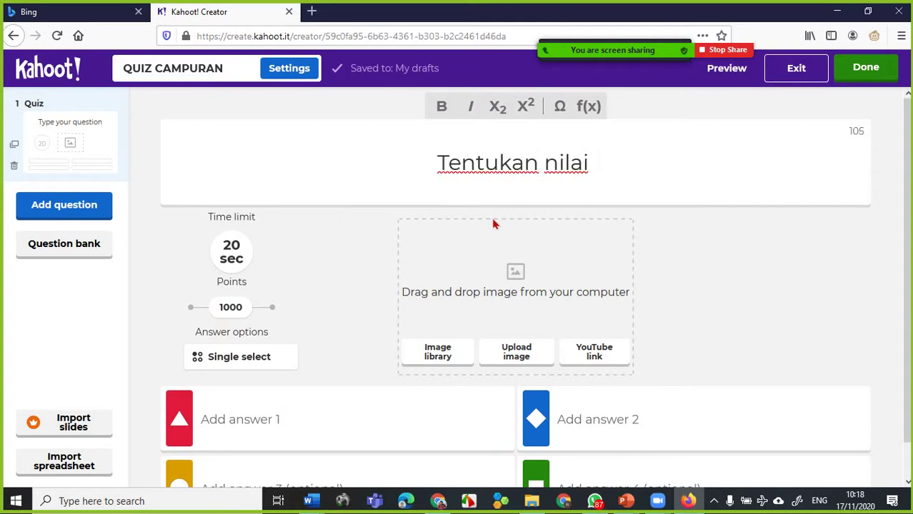
{"action": "type", "text": "2+"}
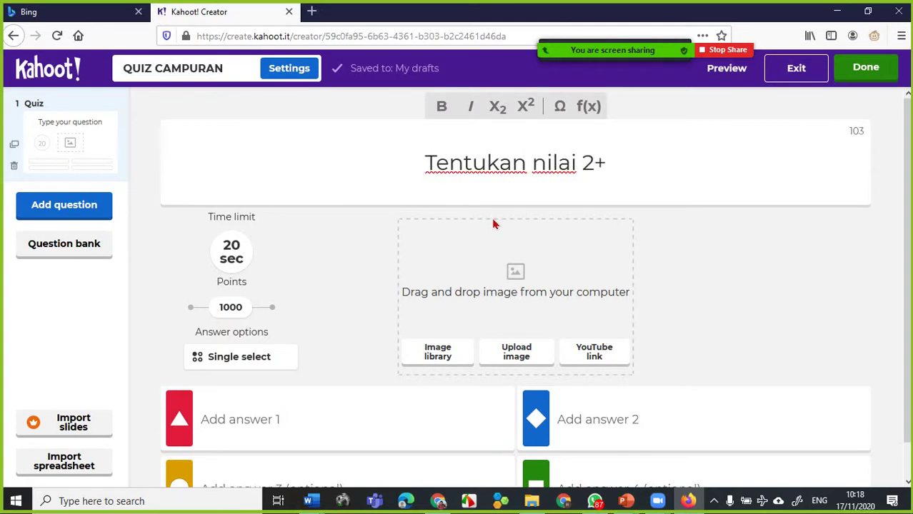
{"action": "type", "text": "4"}
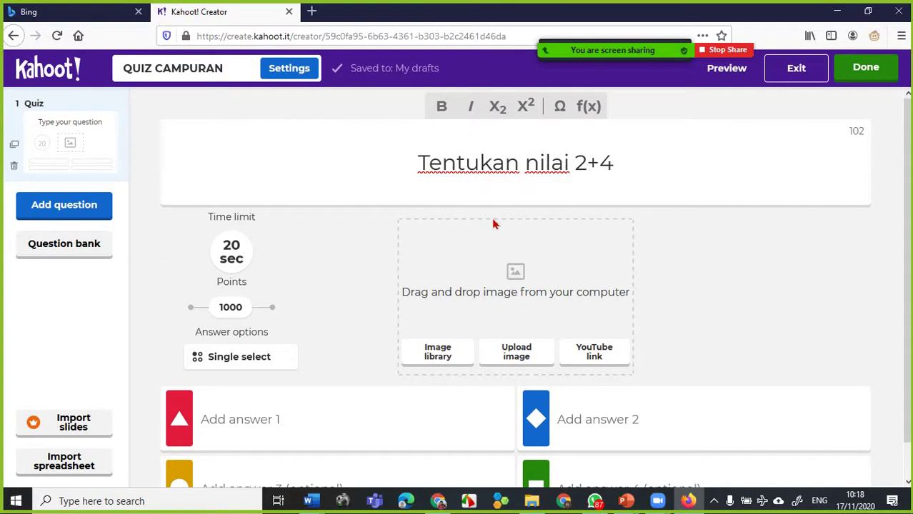
{"action": "type", "text": "x5 -"}
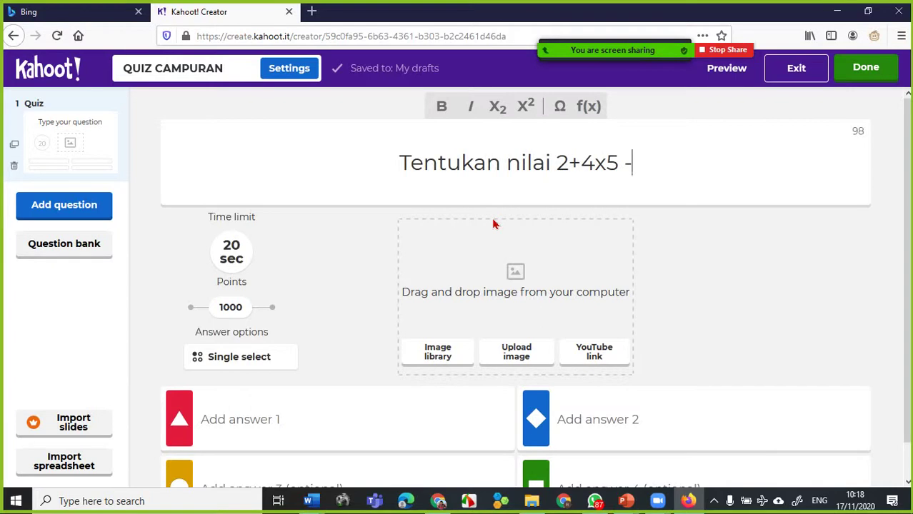
{"action": "type", "text": "7"}
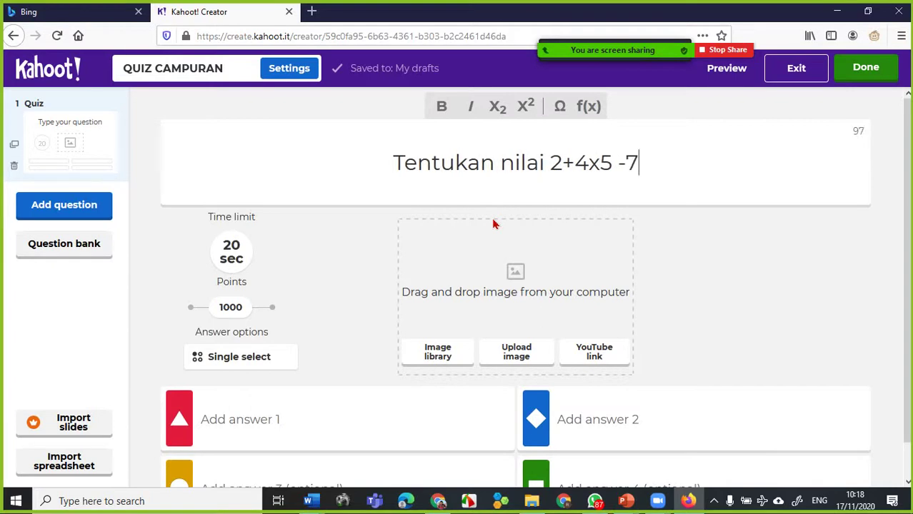
{"action": "type", "text": "=..."}
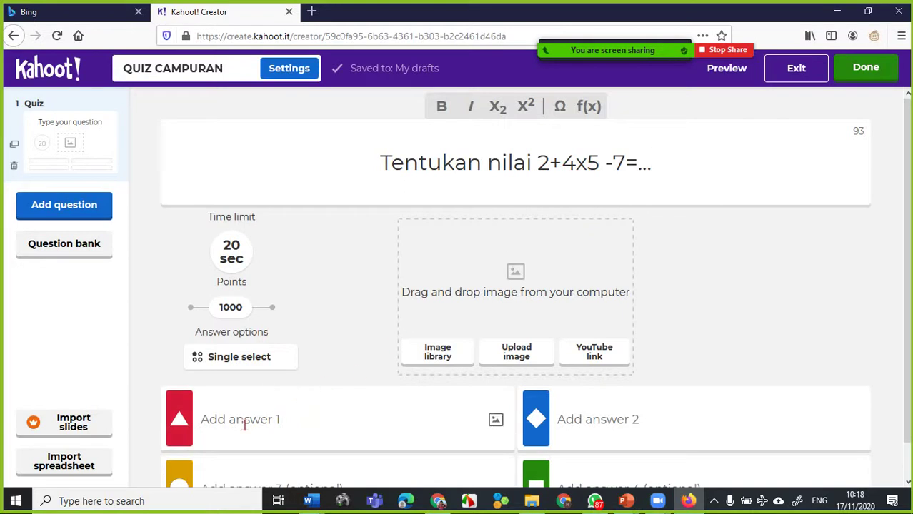
- Enter answers 10, 15, 12 and 17, and mark 15 as correct
{"action": "scroll", "coordinate": [243, 424], "scroll_direction": "down", "scroll_amount": 1}
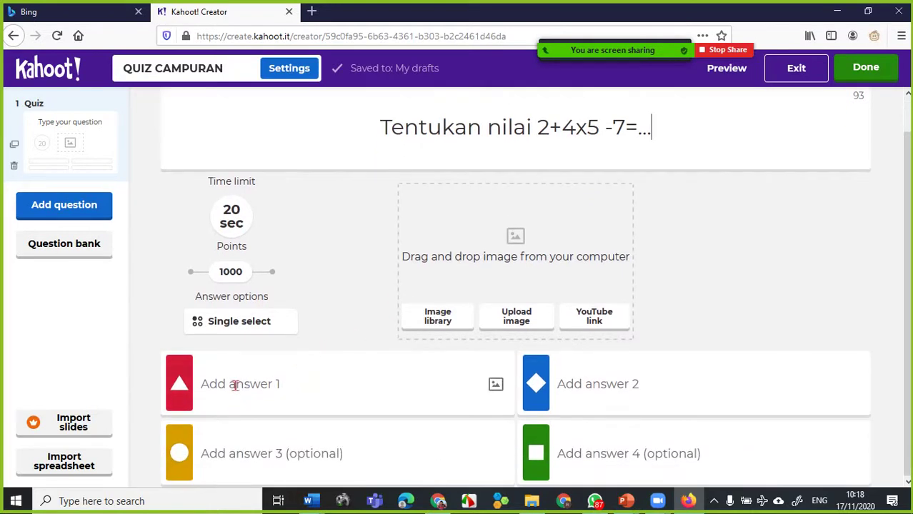
{"action": "left_click", "coordinate": [235, 386]}
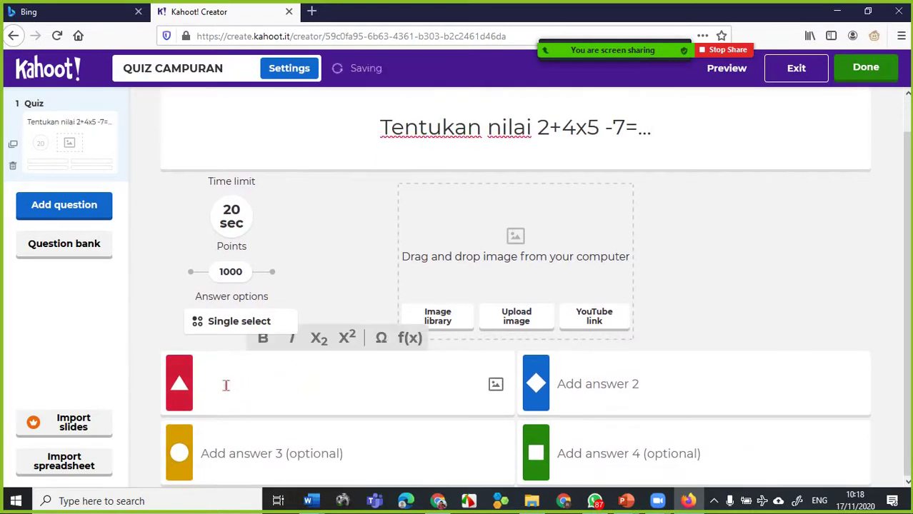
{"action": "type", "text": "10"}
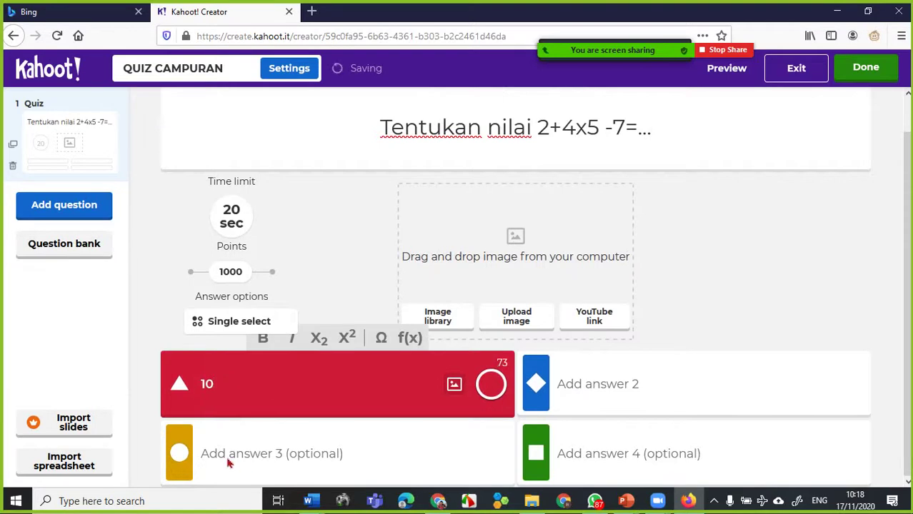
{"action": "left_click", "coordinate": [219, 454]}
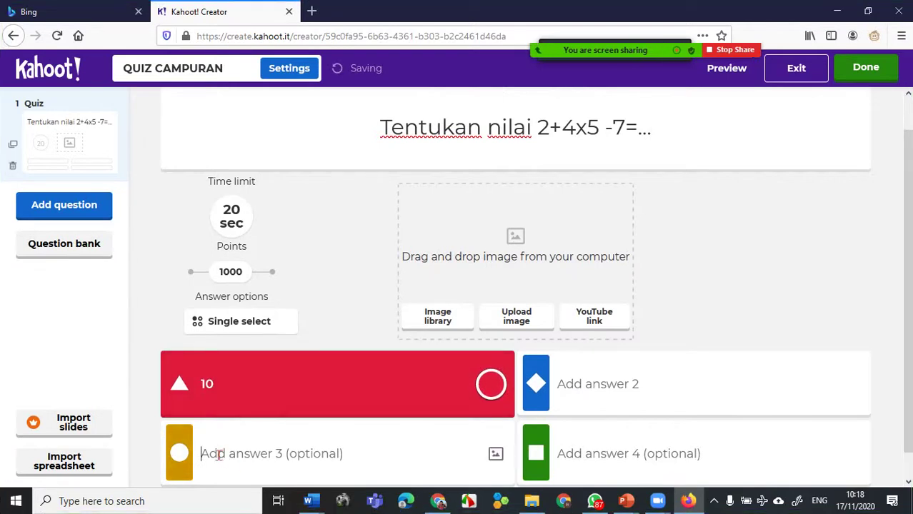
{"action": "type", "text": "12"}
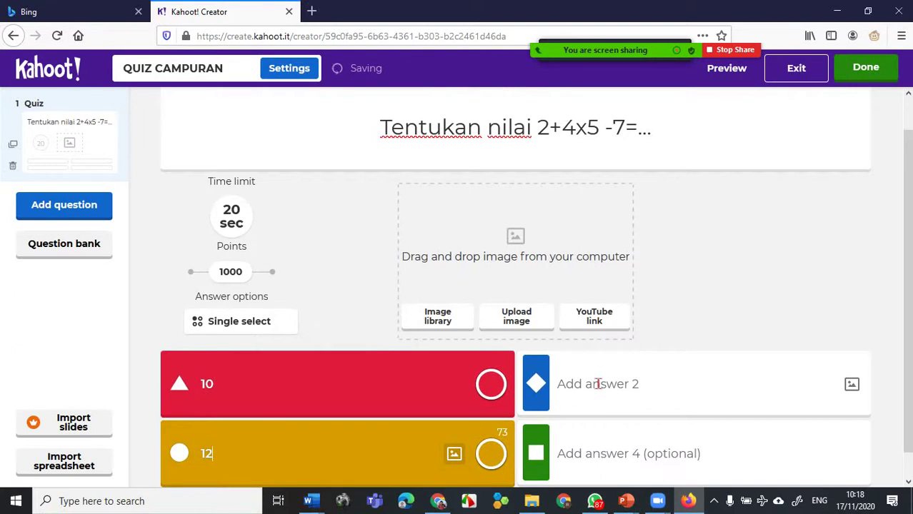
{"action": "left_click", "coordinate": [597, 384]}
{"action": "type", "text": "15"}
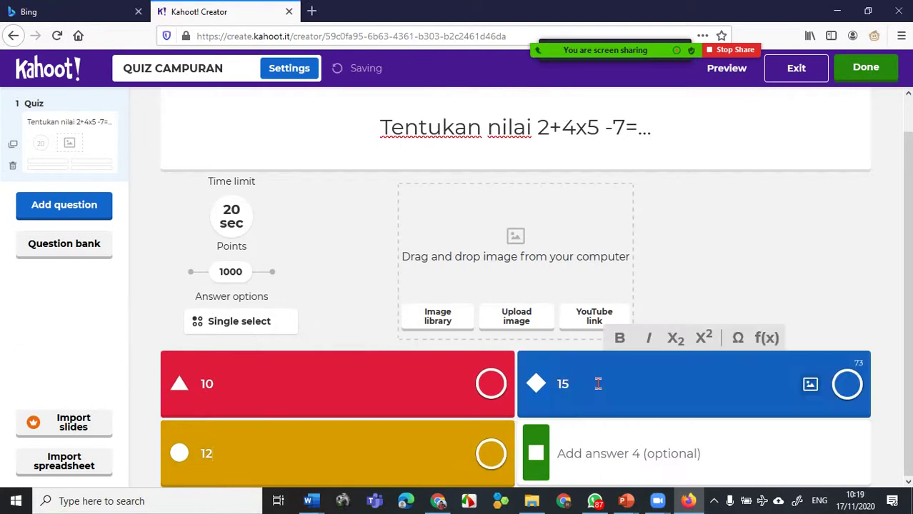
{"action": "left_click", "coordinate": [581, 457]}
{"action": "type", "text": "187"}
{"action": "key", "text": "BackSpace"}
{"action": "key", "text": "BackSpace"}
{"action": "type", "text": "7"}
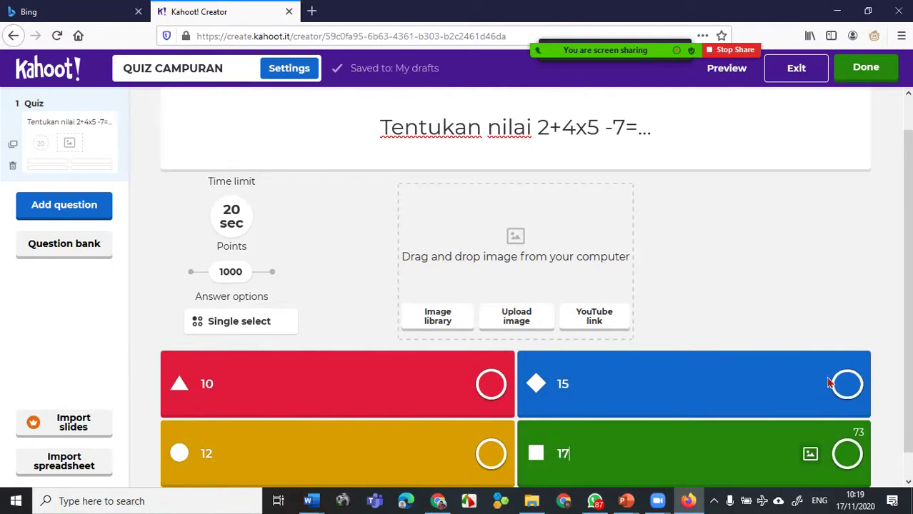
{"action": "left_click", "coordinate": [847, 388]}
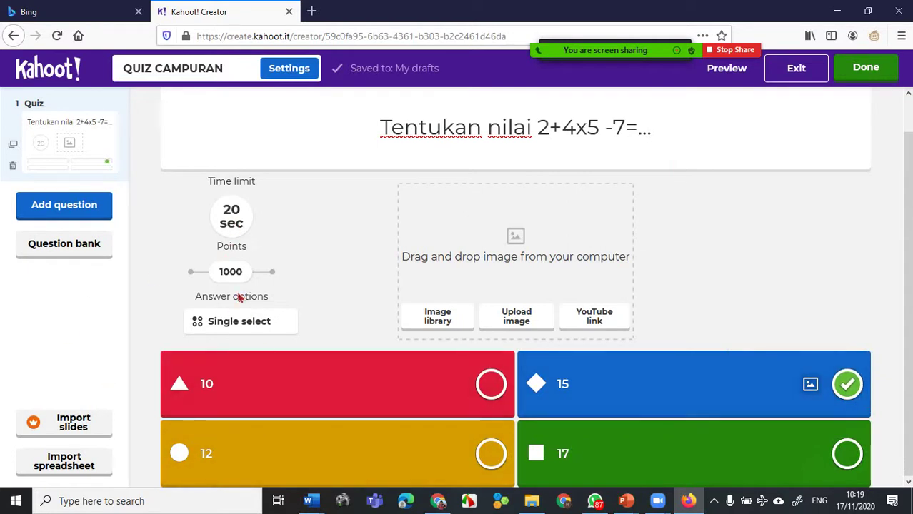
- Give question 1 a 30-second time limit and bring up the new-question type picker
{"action": "left_click", "coordinate": [236, 223]}
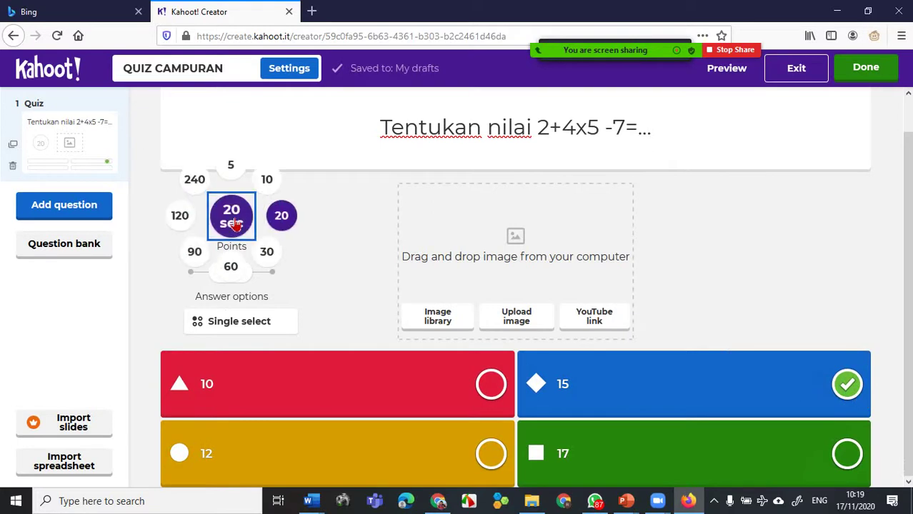
{"action": "left_click", "coordinate": [268, 258]}
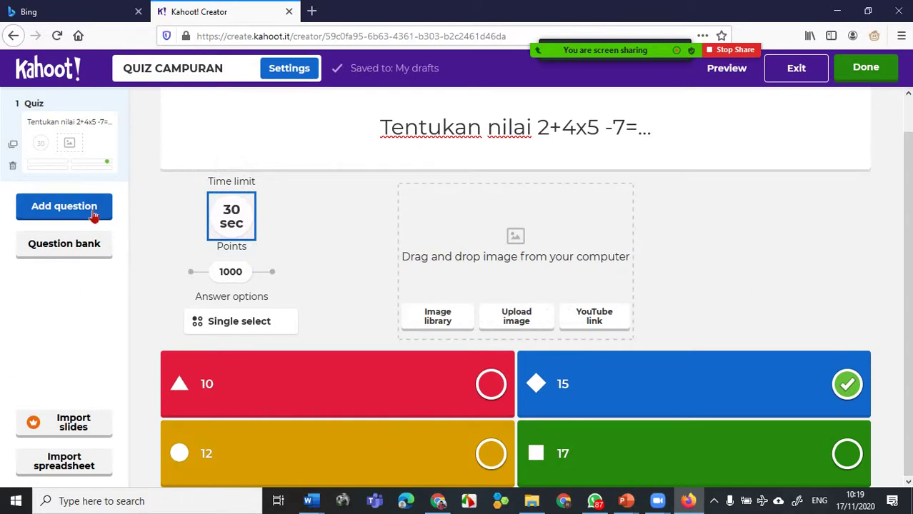
{"action": "left_click", "coordinate": [94, 214]}
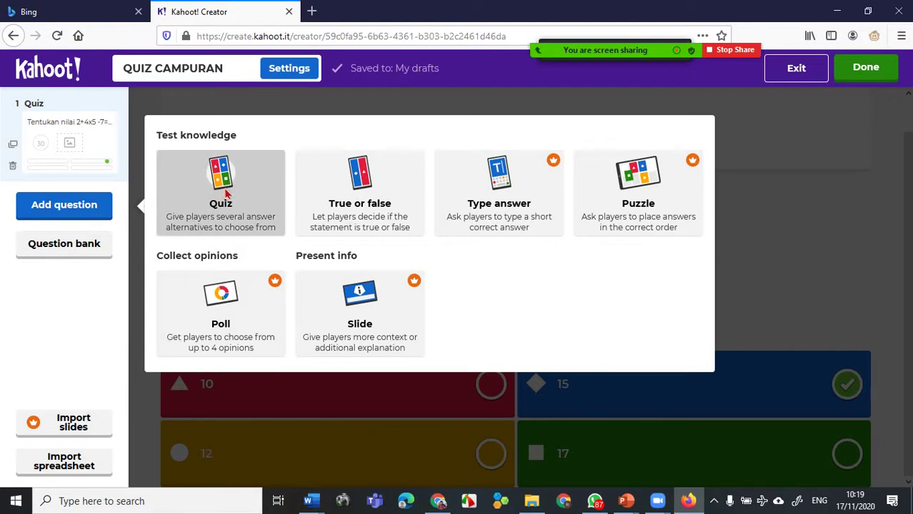
- Add a blank Quiz-type question 2 and open a new Firefox tab
{"action": "left_click", "coordinate": [227, 195]}
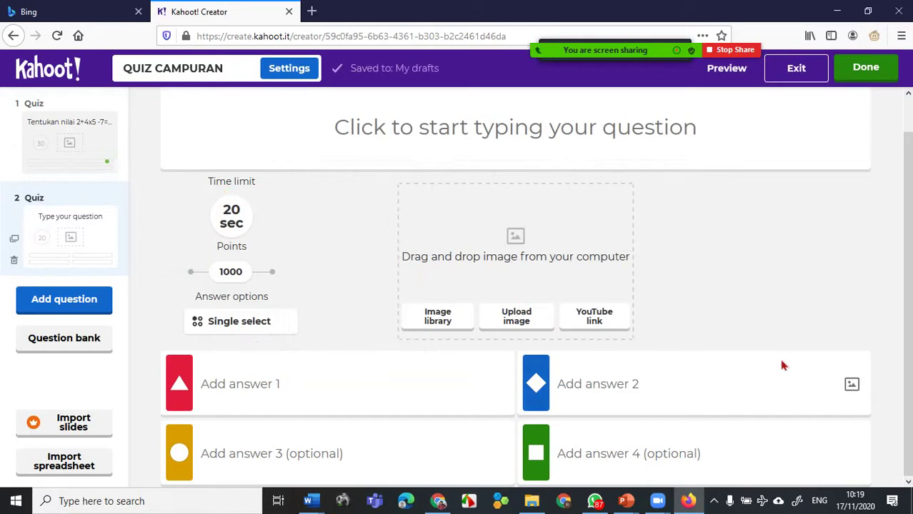
{"action": "left_click", "coordinate": [312, 12]}
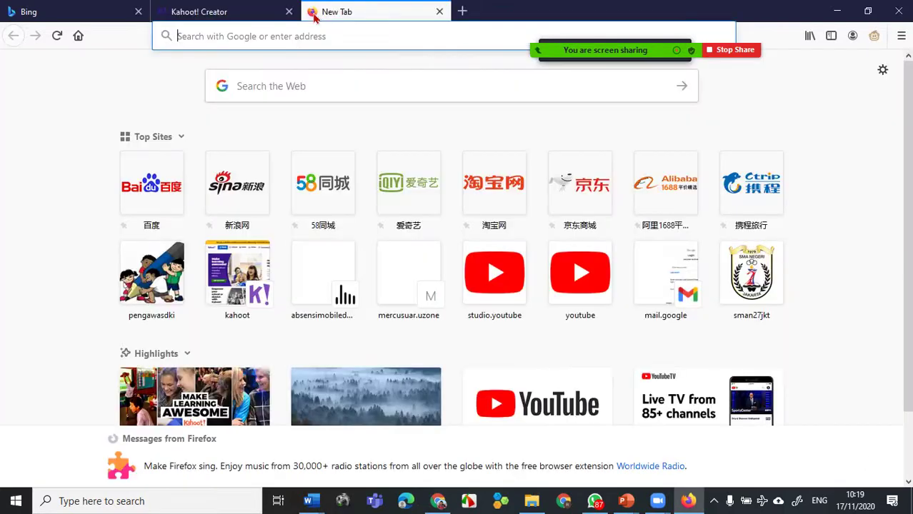
- Search Google for 'burung nuri' and browse the image results
{"action": "left_click", "coordinate": [289, 89]}
{"action": "type", "text": "b"}
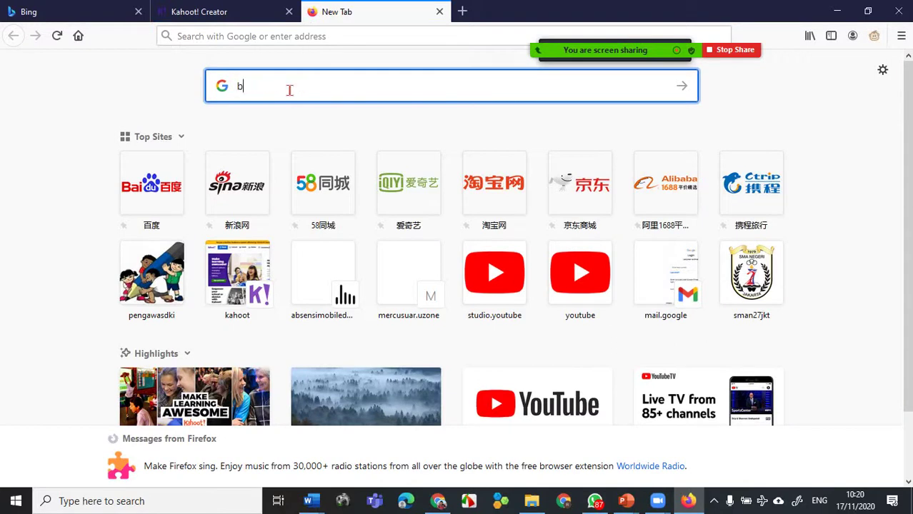
{"action": "type", "text": "urung nuri"}
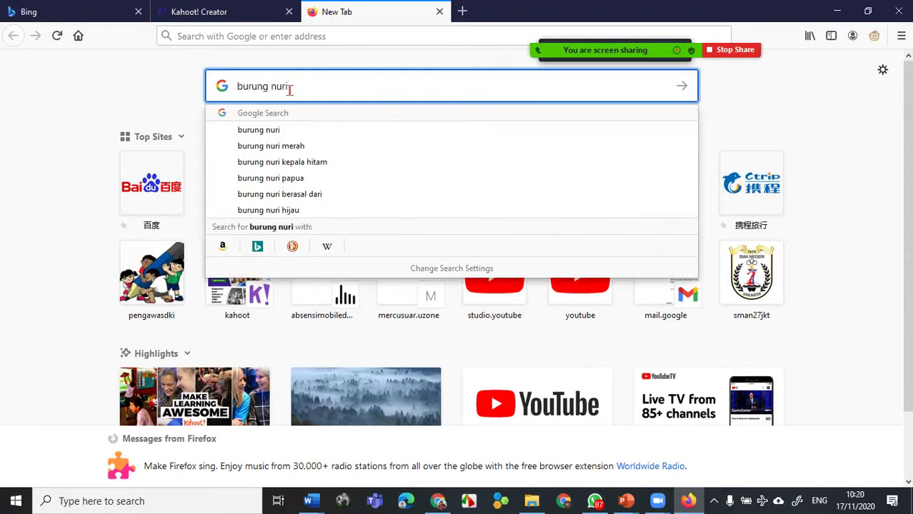
{"action": "key", "text": "Return"}
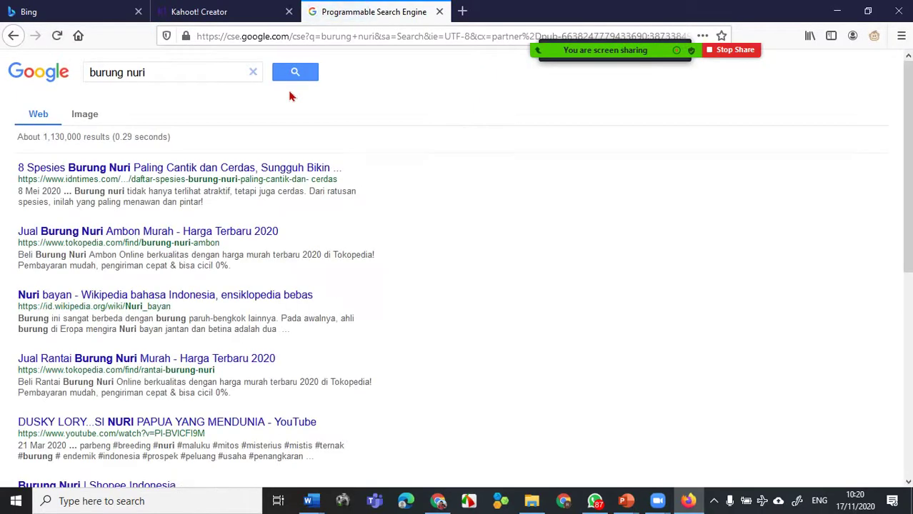
{"action": "left_click", "coordinate": [80, 119]}
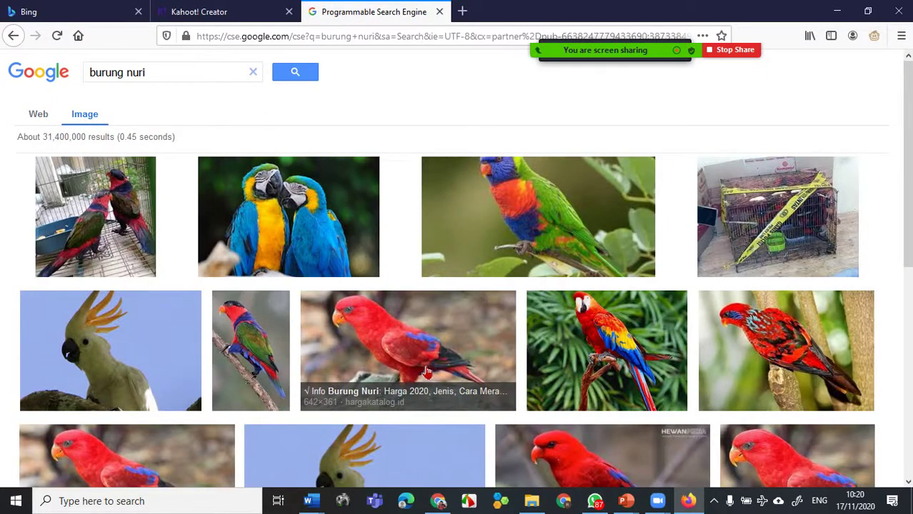
{"action": "scroll", "coordinate": [586, 342], "scroll_direction": "down", "scroll_amount": 2}
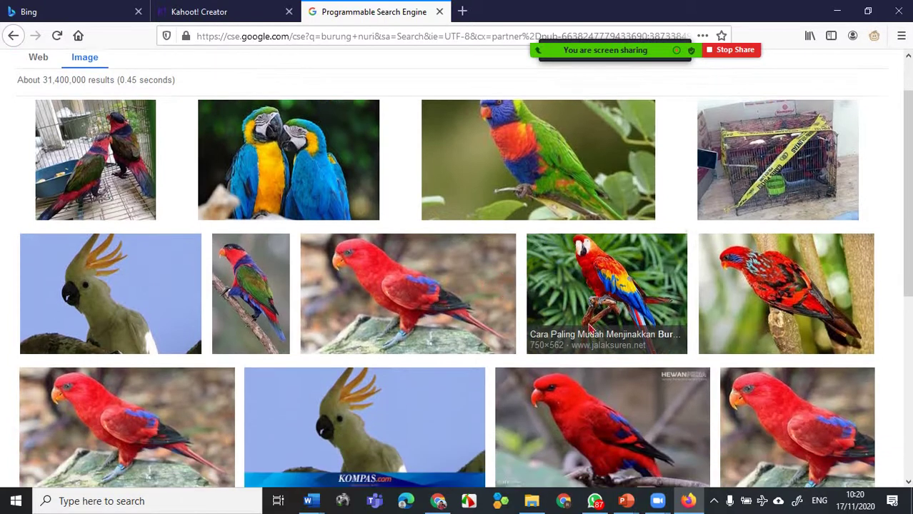
- Save the scarlet macaw thumbnail to Downloads as the JPEG 'burung nuri'
{"action": "right_click", "coordinate": [622, 253]}
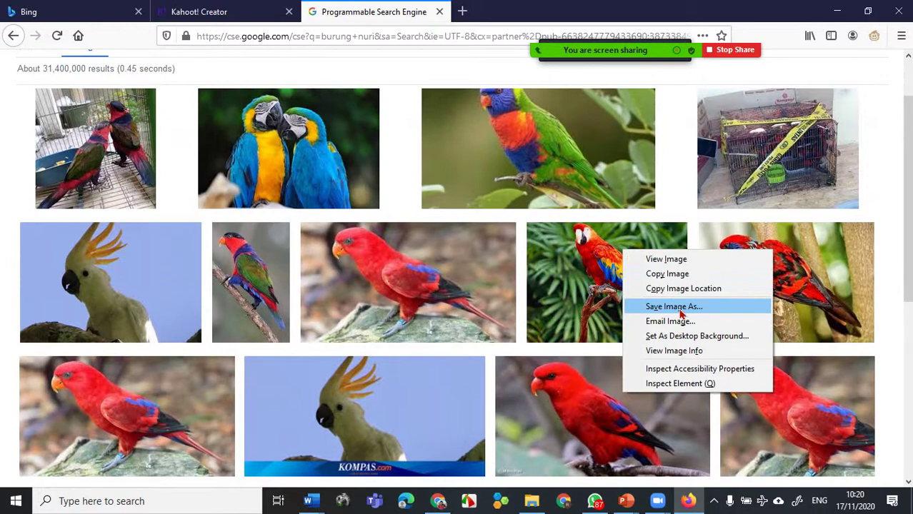
{"action": "left_click", "coordinate": [679, 313]}
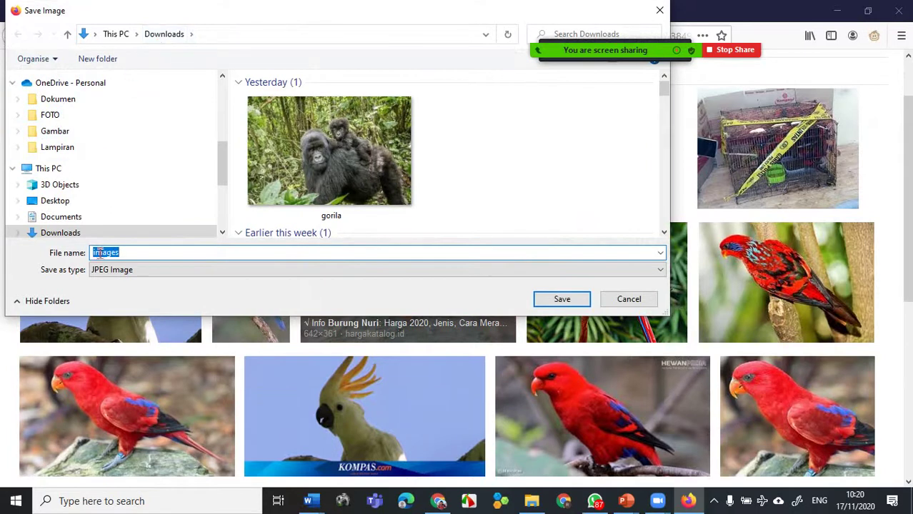
{"action": "type", "text": "burung nuri"}
{"action": "left_click", "coordinate": [547, 302]}
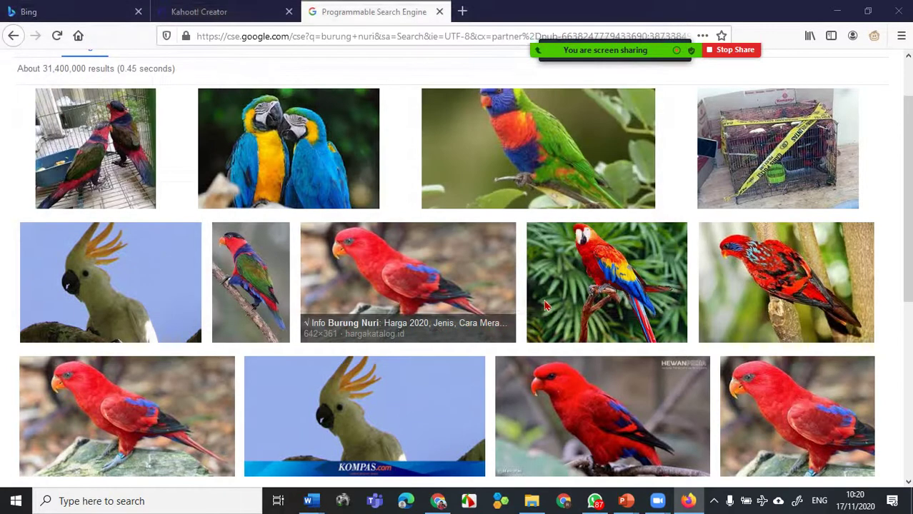
- Back in the Kahoot editor, enter 'Burung apa ini?' as question 2's text
{"action": "left_click", "coordinate": [225, 13]}
{"action": "left_click", "coordinate": [378, 127]}
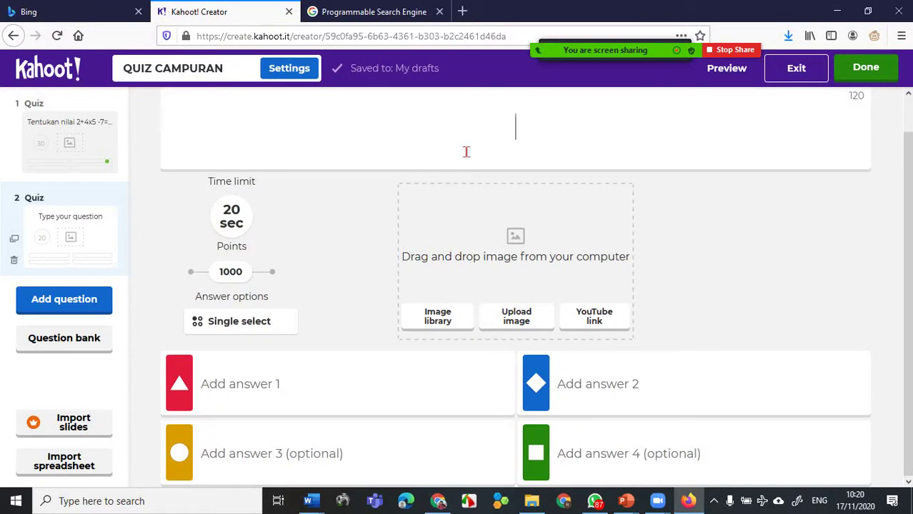
{"action": "type", "text": "Burun"}
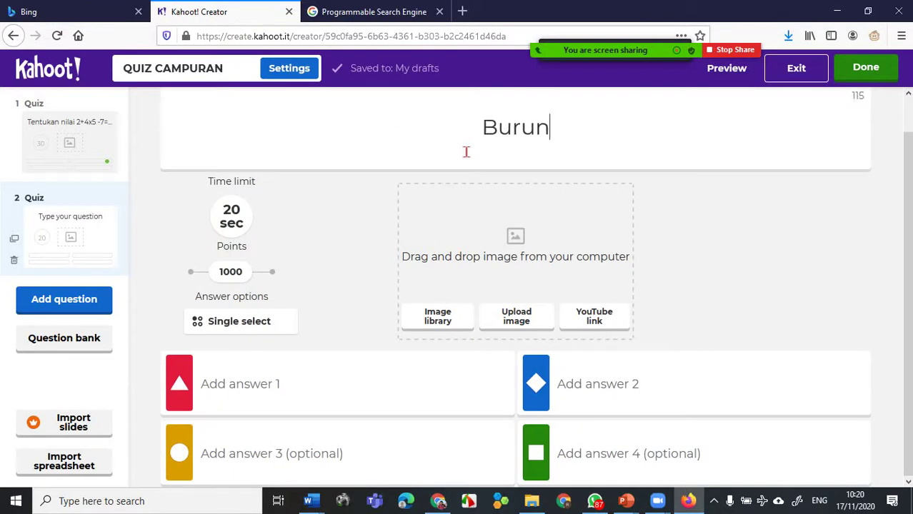
{"action": "type", "text": "g apa i"}
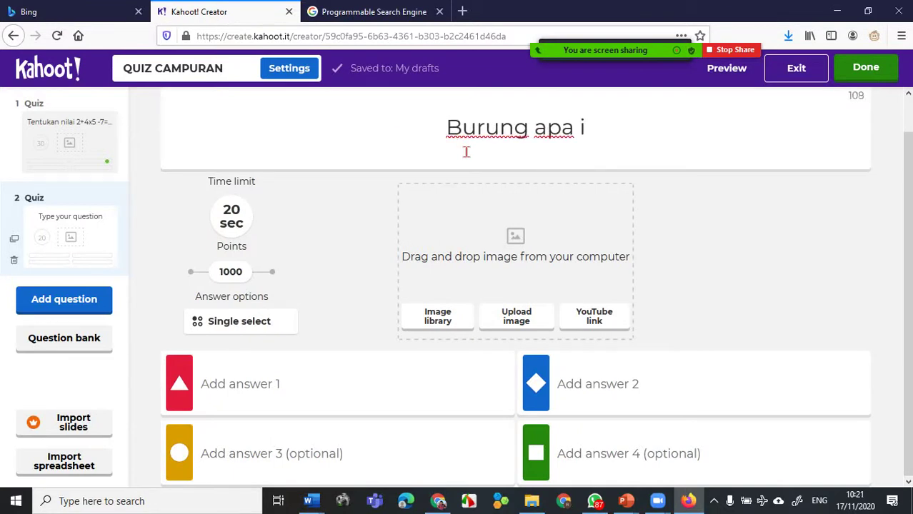
{"action": "type", "text": "ni?"}
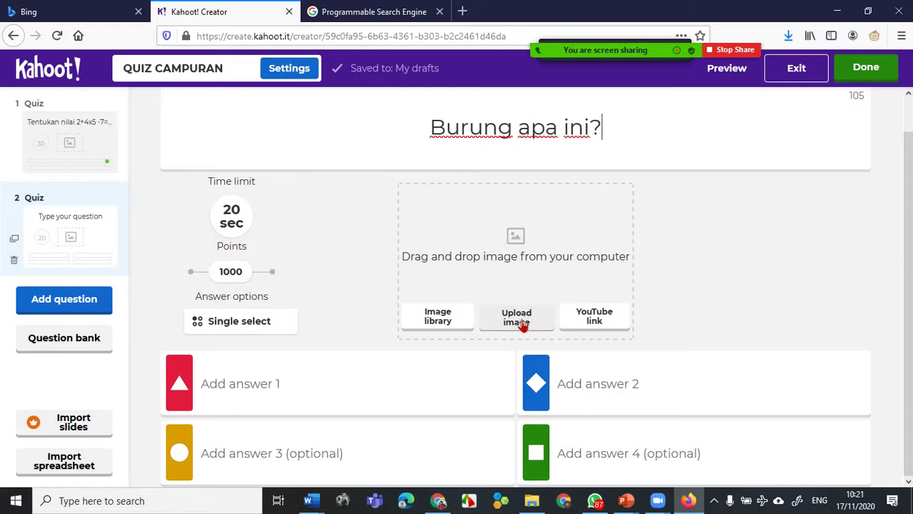
- Upload the 'burung nuri' photo from Downloads as the question's image
{"action": "left_click", "coordinate": [524, 322]}
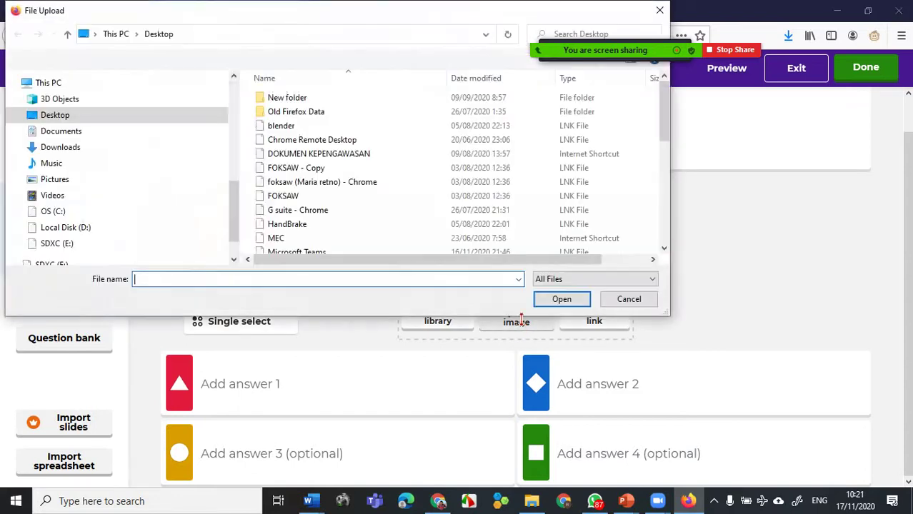
{"action": "left_click", "coordinate": [74, 150]}
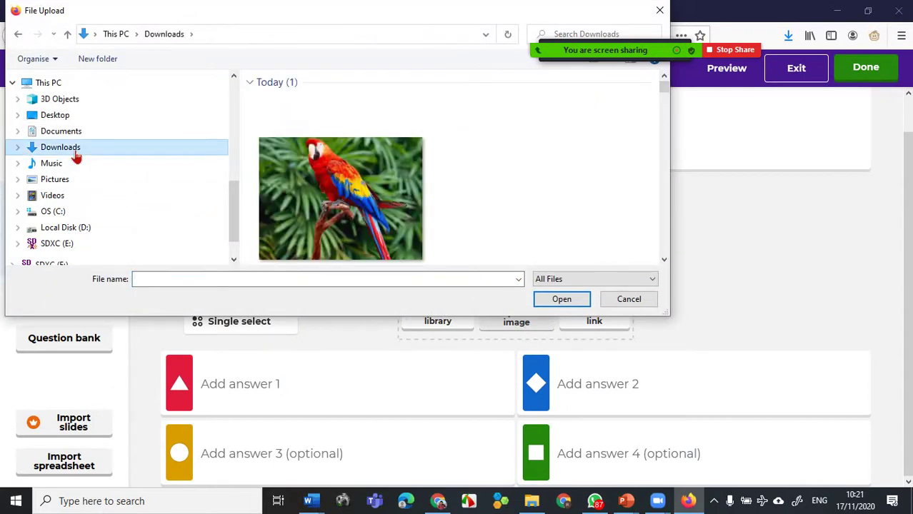
{"action": "left_click", "coordinate": [358, 201]}
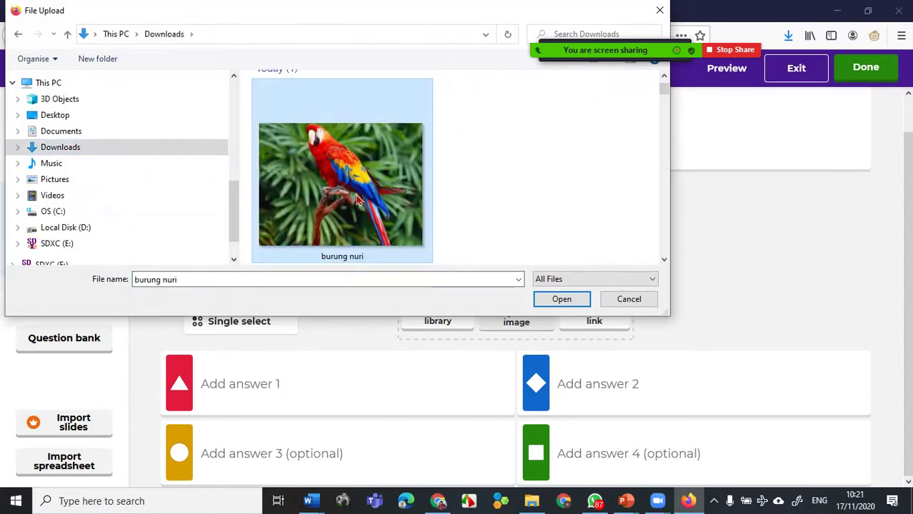
{"action": "left_click", "coordinate": [574, 302]}
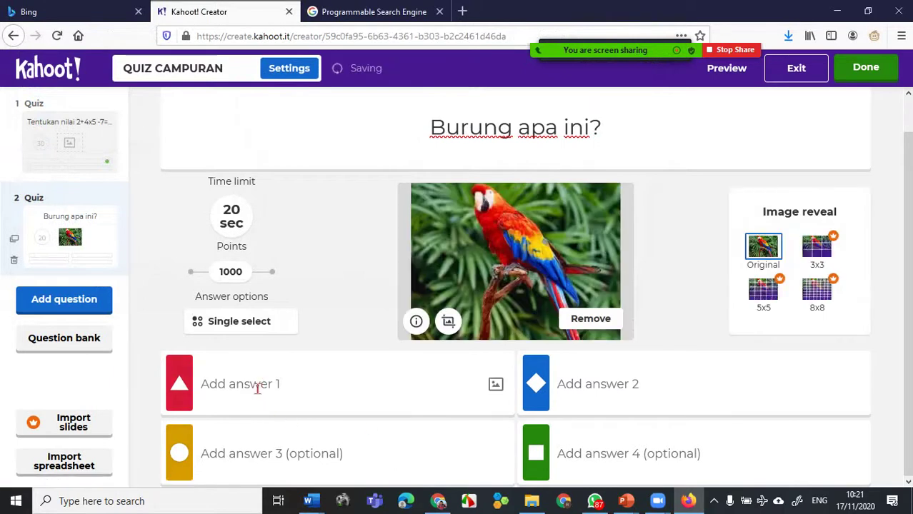
- Enter answers Nuri (1), Beo (2), Kakak tua (3) and Love bird (4)
{"action": "left_click", "coordinate": [230, 387]}
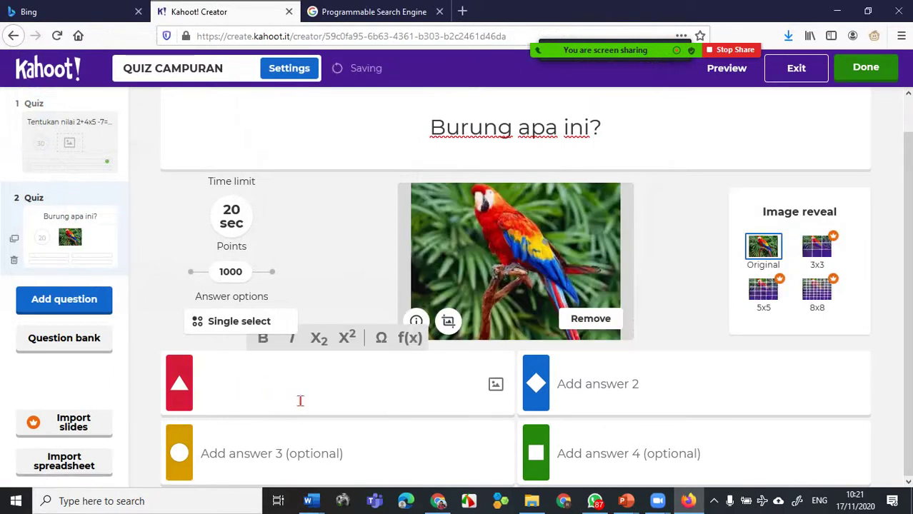
{"action": "type", "text": "Nuri"}
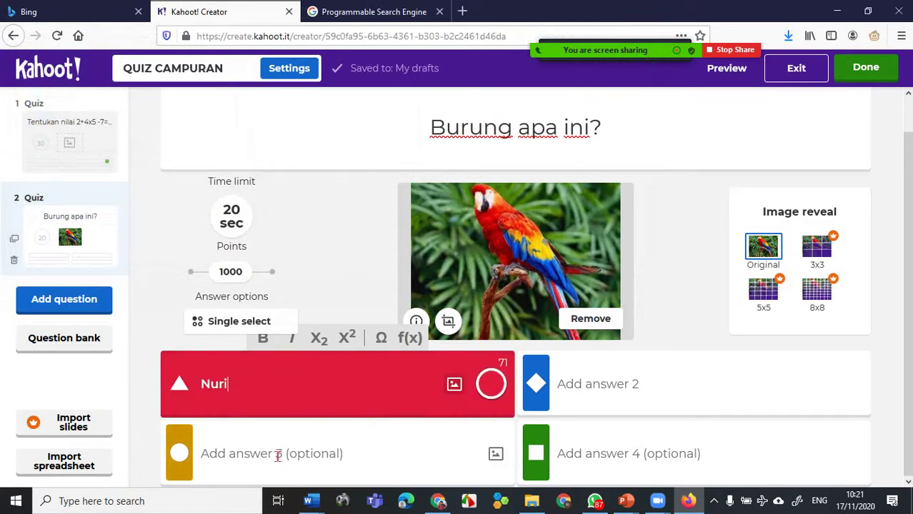
{"action": "left_click", "coordinate": [225, 456]}
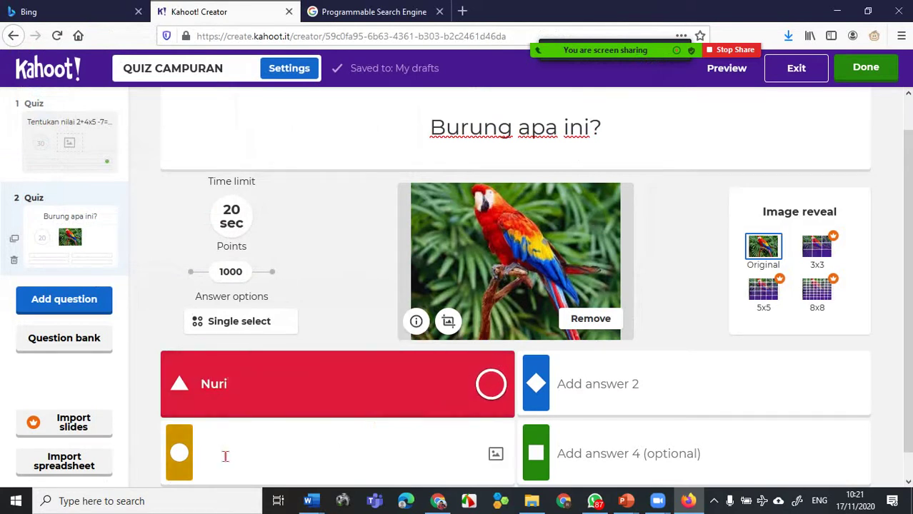
{"action": "type", "text": "Kaka"}
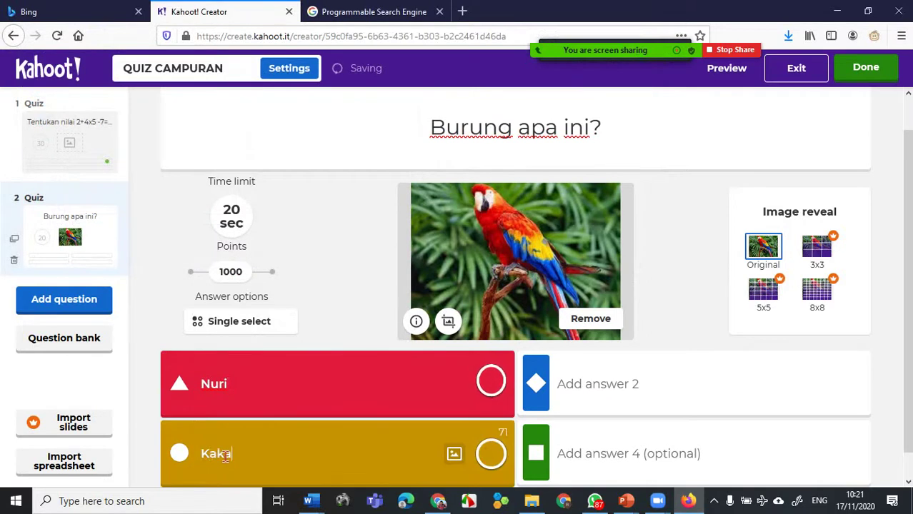
{"action": "type", "text": "k tua"}
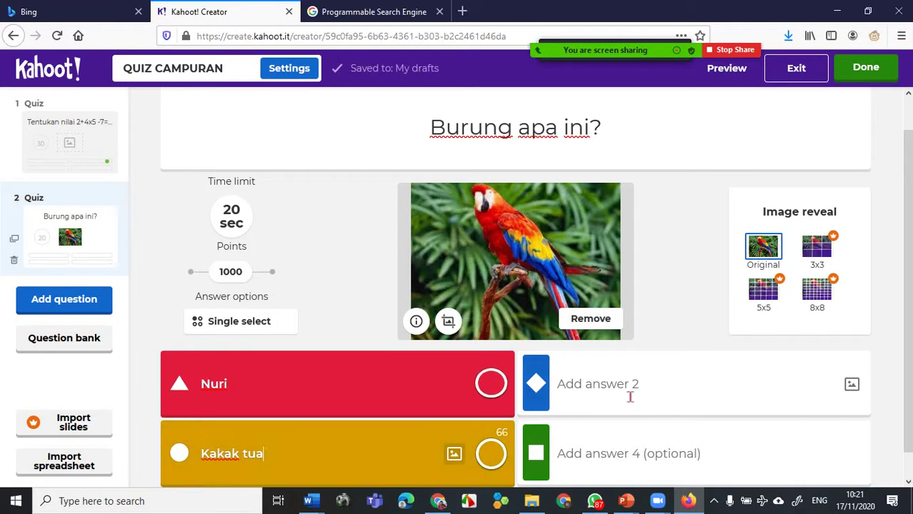
{"action": "left_click", "coordinate": [592, 388]}
{"action": "type", "text": "Beo"}
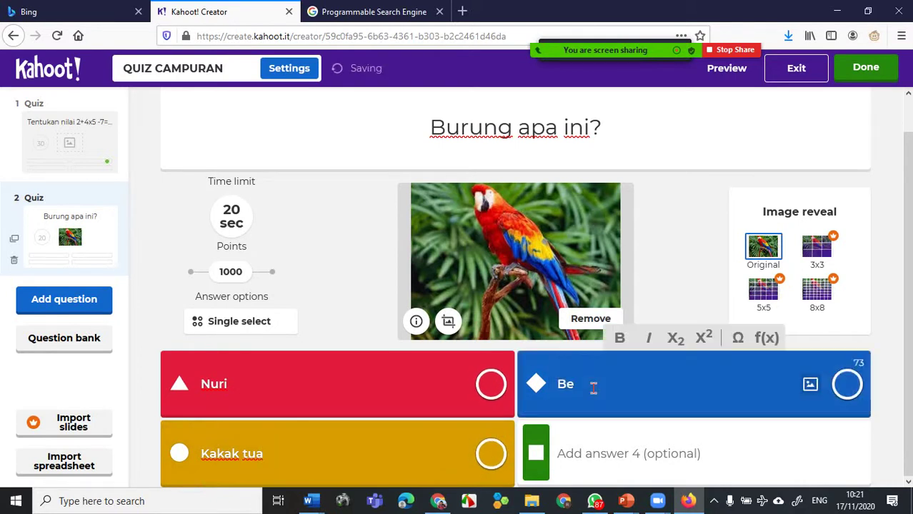
{"action": "left_click", "coordinate": [580, 461]}
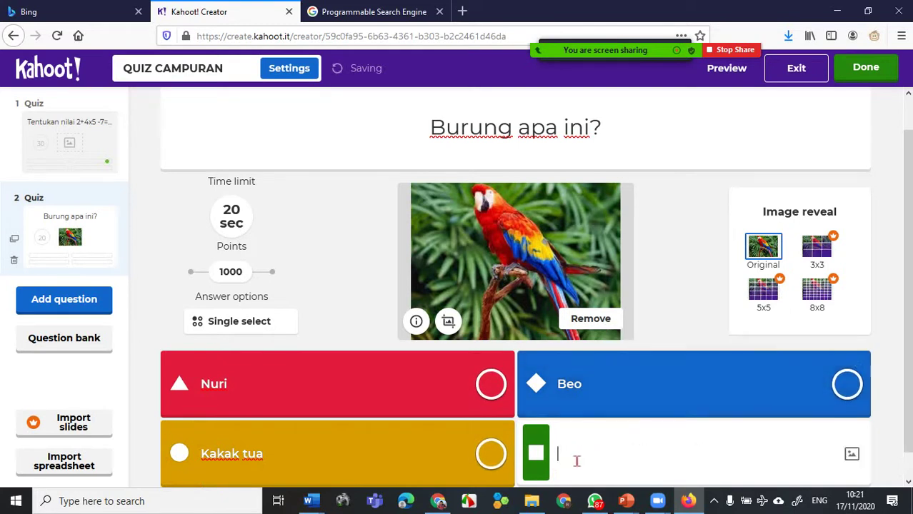
{"action": "type", "text": "Lo"}
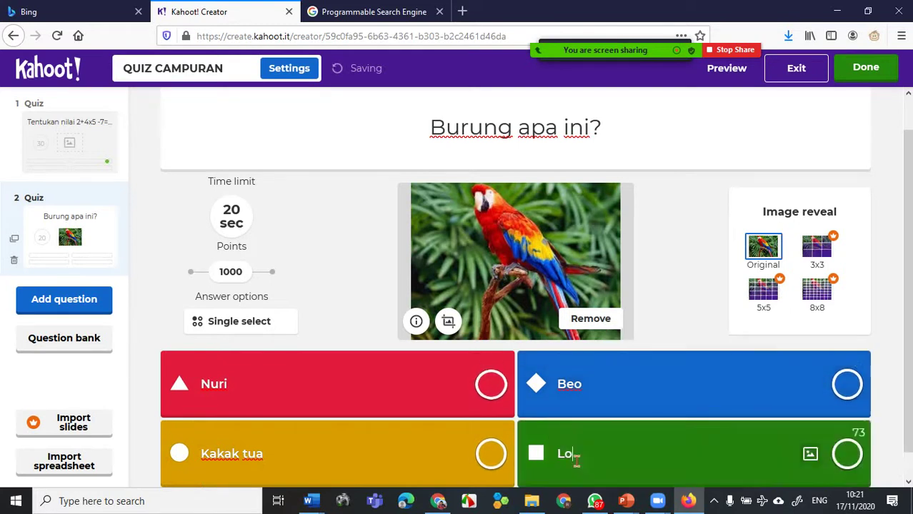
{"action": "type", "text": "ve bi"}
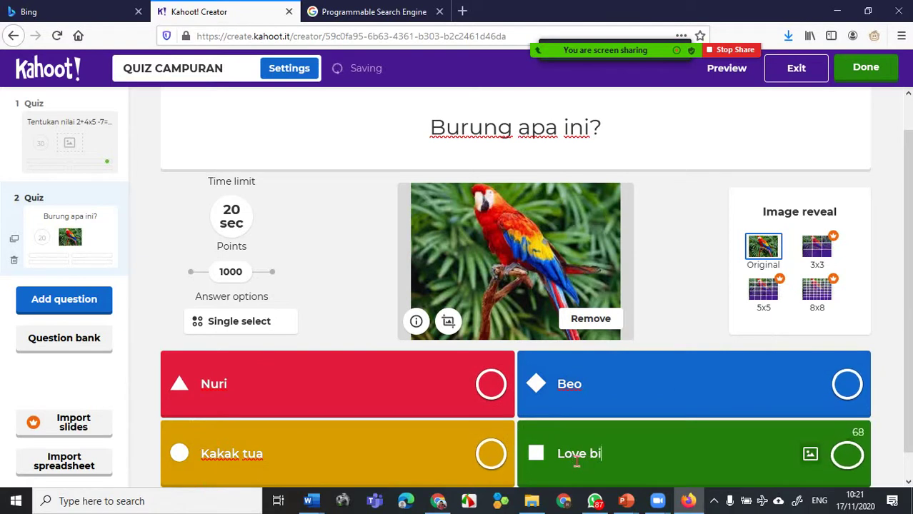
{"action": "type", "text": "rd"}
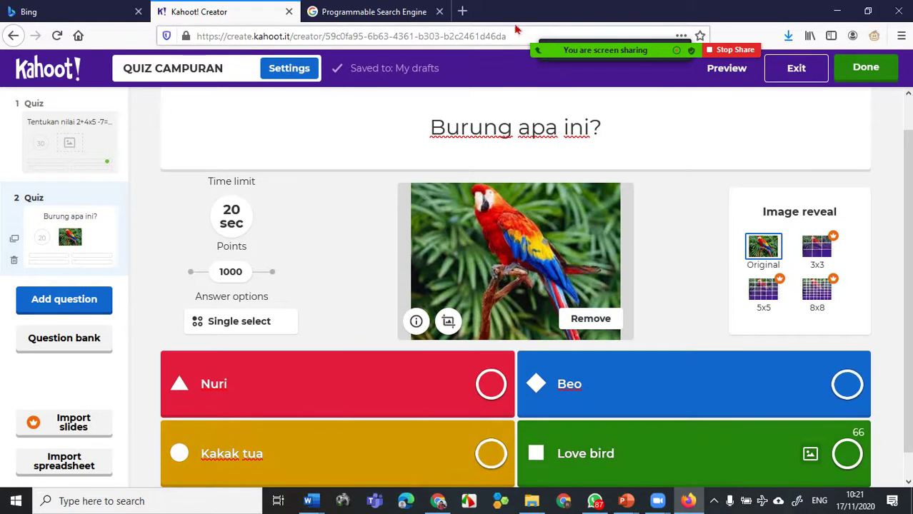
- Mark Nuri correct and set the parrot question's time limit to 60 seconds
{"action": "left_click", "coordinate": [492, 389]}
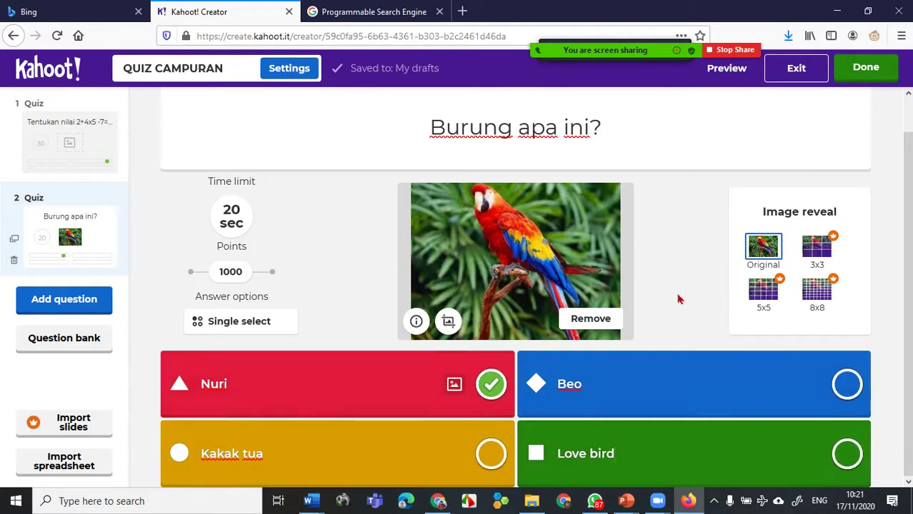
{"action": "left_click", "coordinate": [239, 227]}
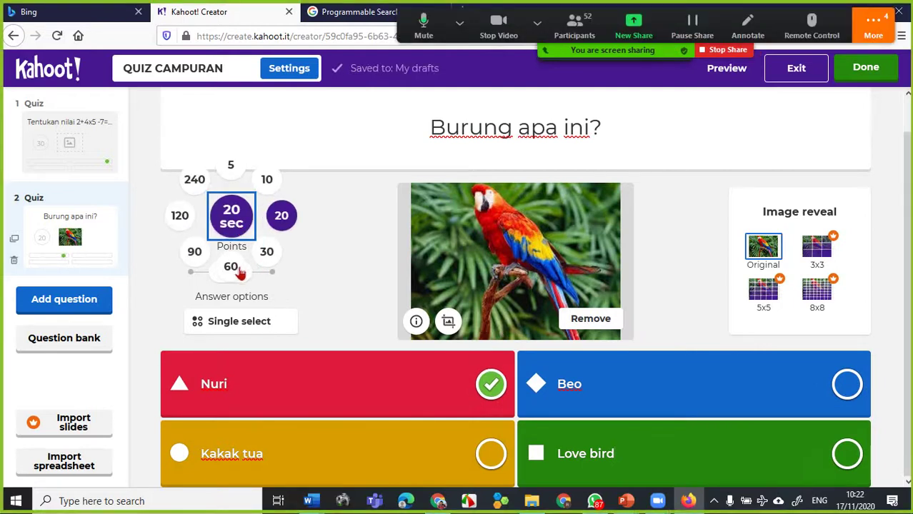
{"action": "left_click", "coordinate": [242, 272]}
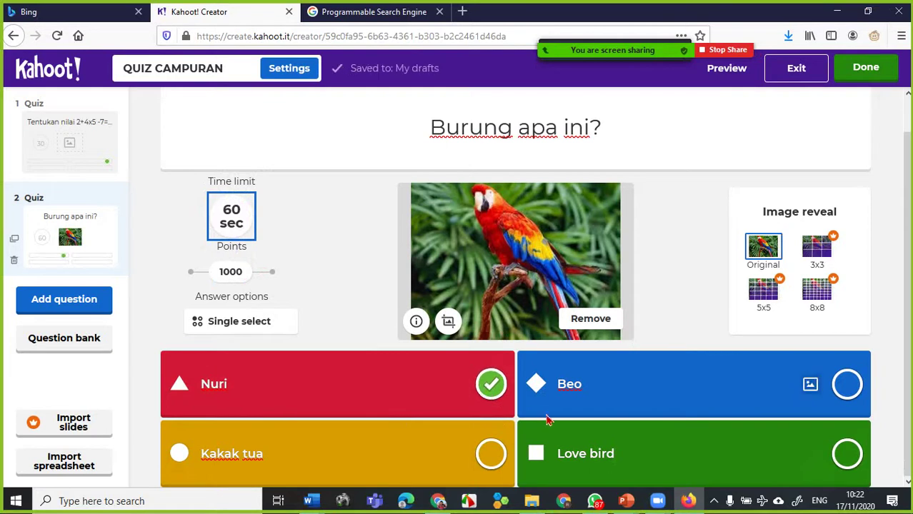
- Adjust the correct-answer marks so Nuri alone is correct and Beo is not
{"action": "left_click", "coordinate": [847, 387]}
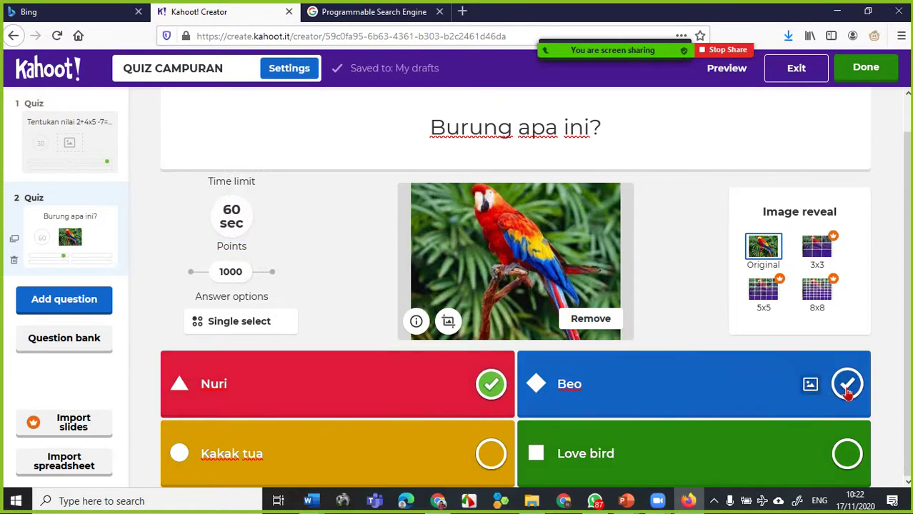
{"action": "left_click", "coordinate": [847, 388]}
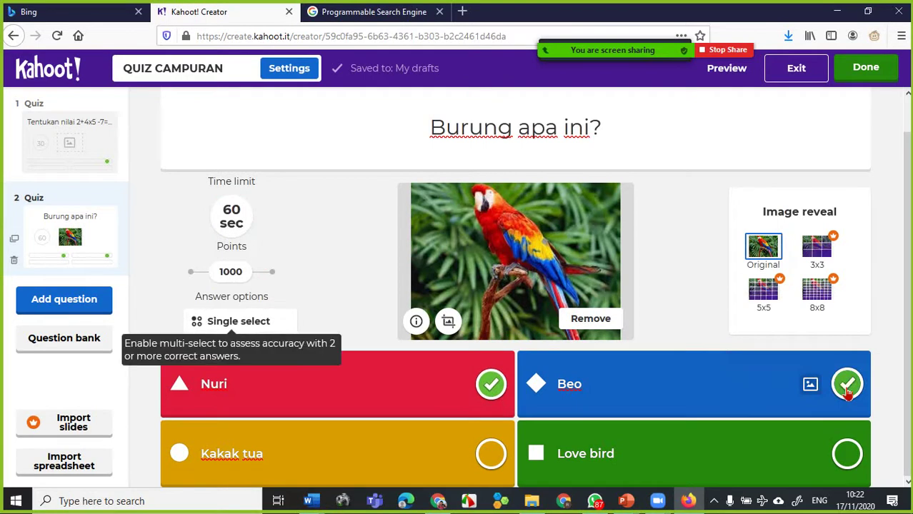
{"action": "left_click", "coordinate": [491, 387]}
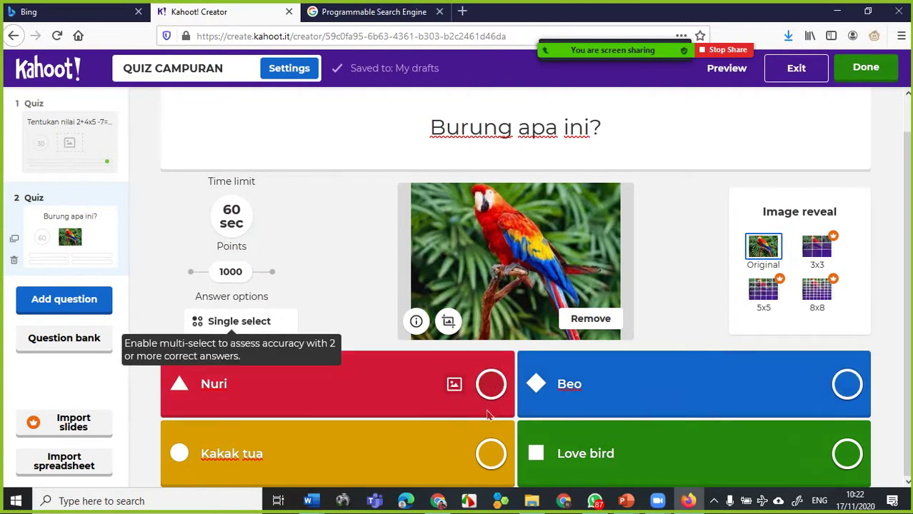
{"action": "left_click", "coordinate": [847, 387]}
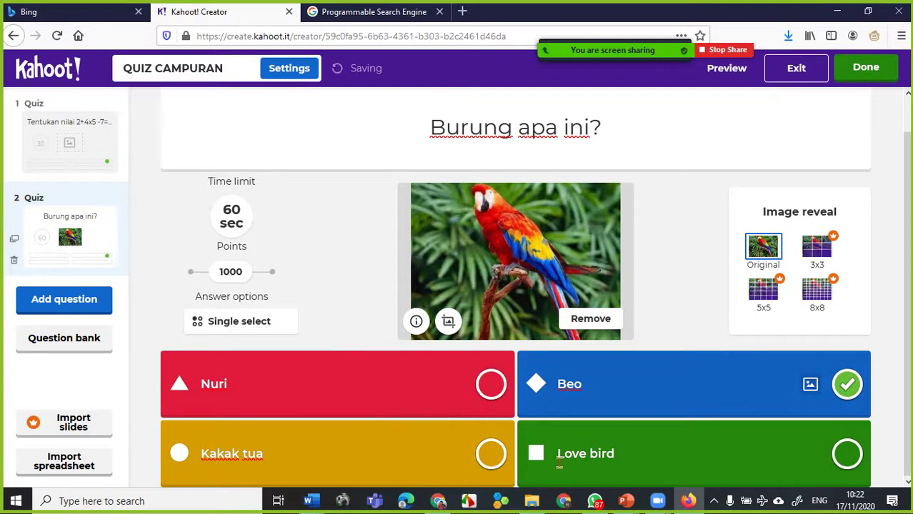
{"action": "left_click", "coordinate": [491, 391]}
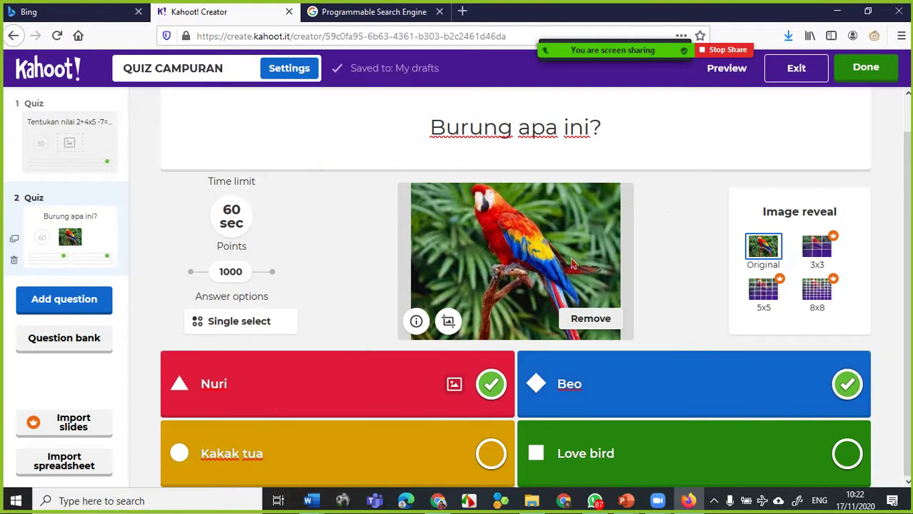
{"action": "left_click", "coordinate": [850, 394]}
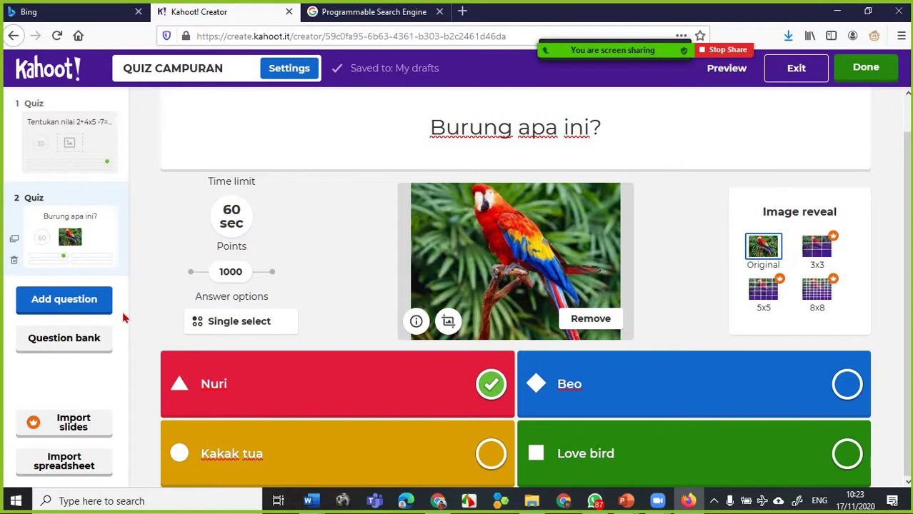
- Search the question bank for 'proklamator' and add 'Siapakah bapak proklamator indonesia ?'
{"action": "left_click", "coordinate": [77, 343]}
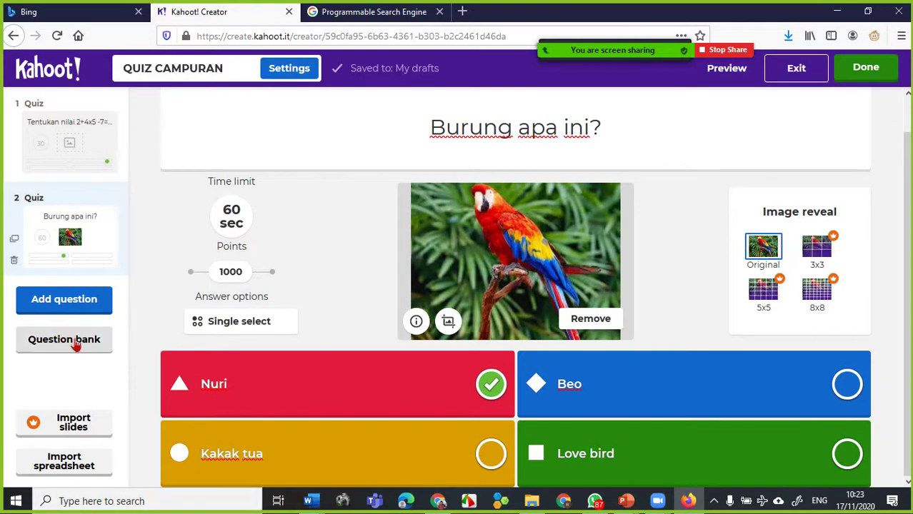
{"action": "left_click", "coordinate": [76, 343]}
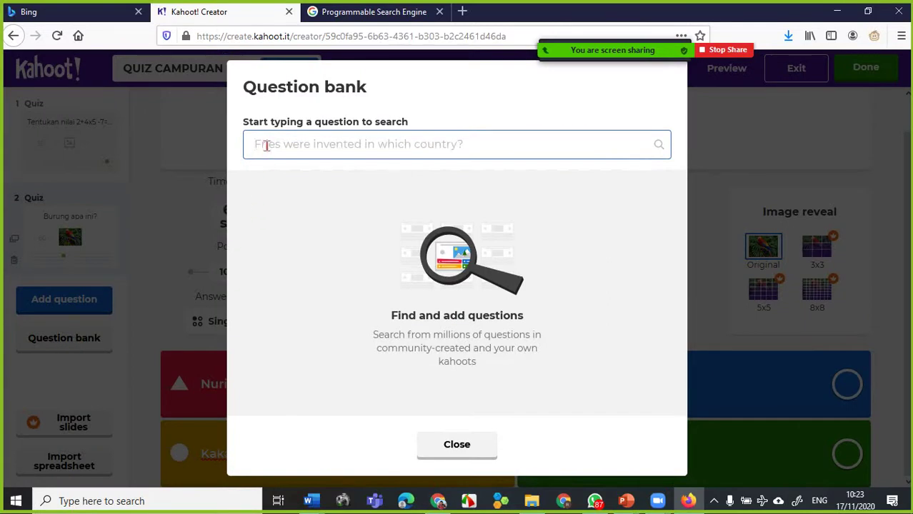
{"action": "type", "text": "prokla"}
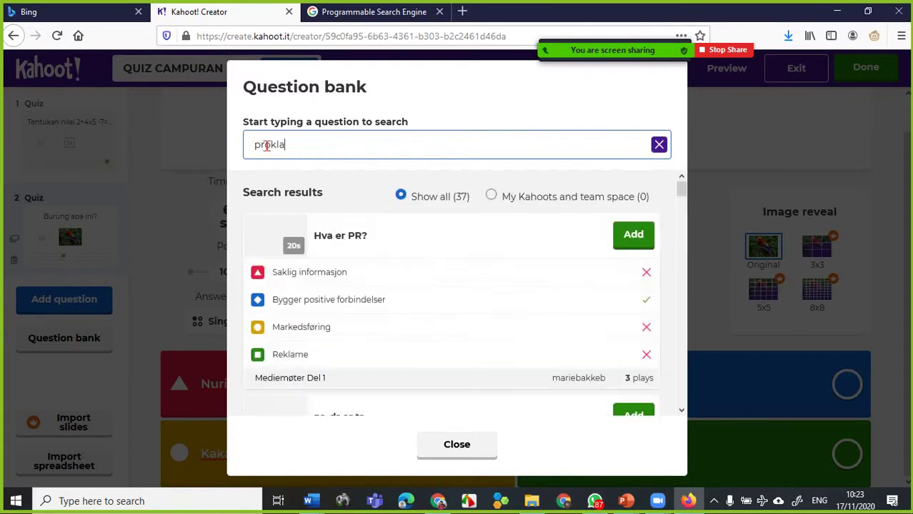
{"action": "type", "text": "mator"}
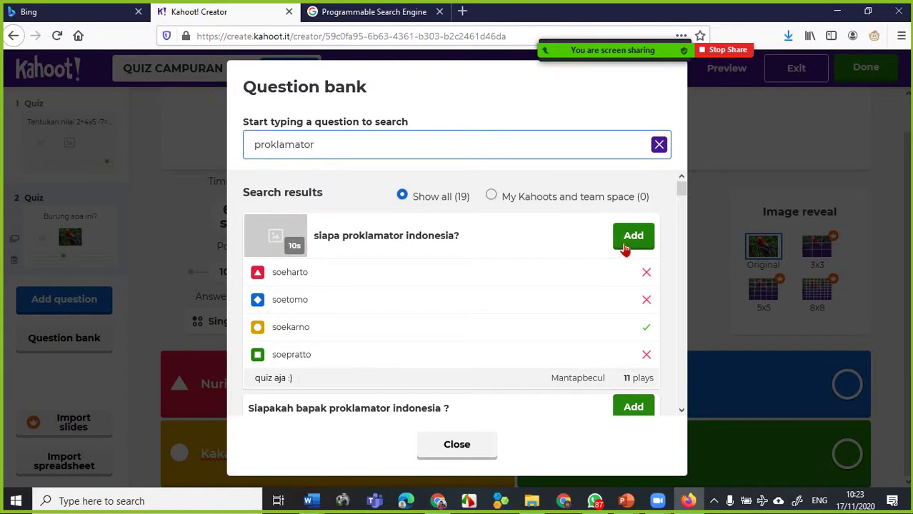
{"action": "left_click", "coordinate": [632, 416]}
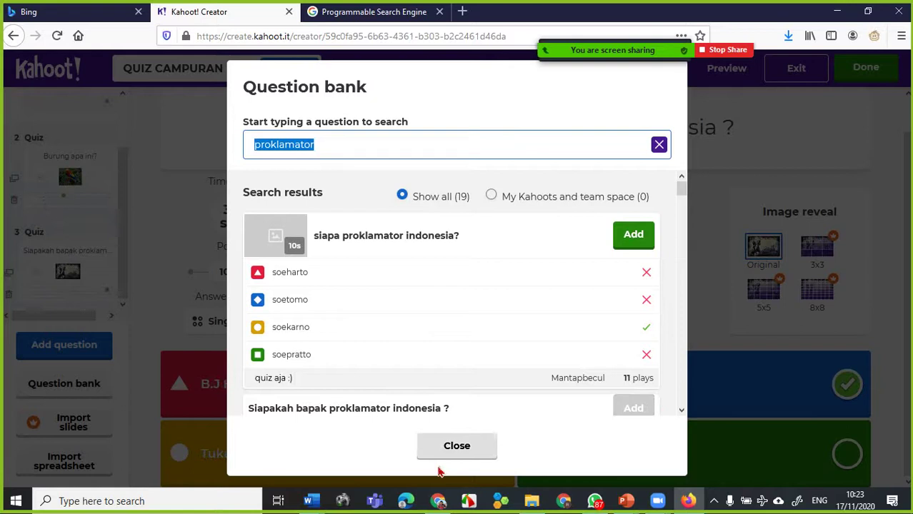
- Close the question bank and give question 3 a 10-second time limit
{"action": "left_click", "coordinate": [470, 450]}
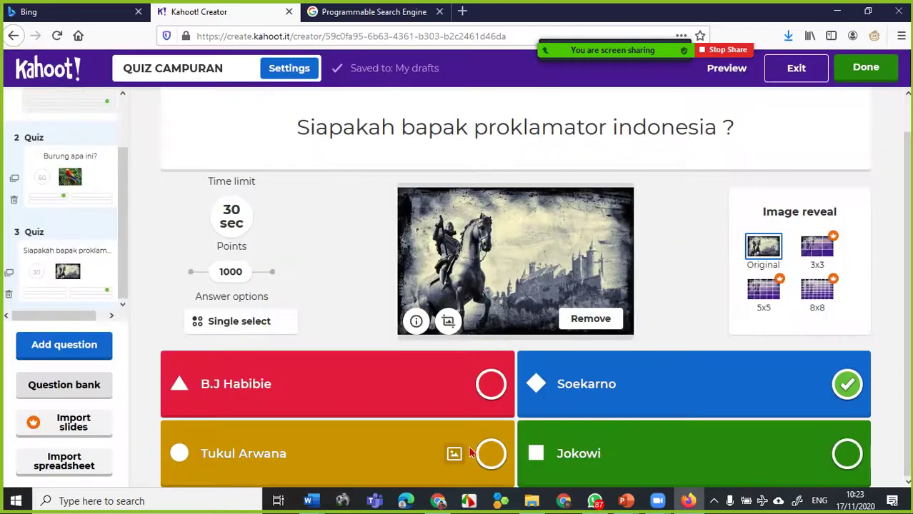
{"action": "left_click", "coordinate": [85, 277]}
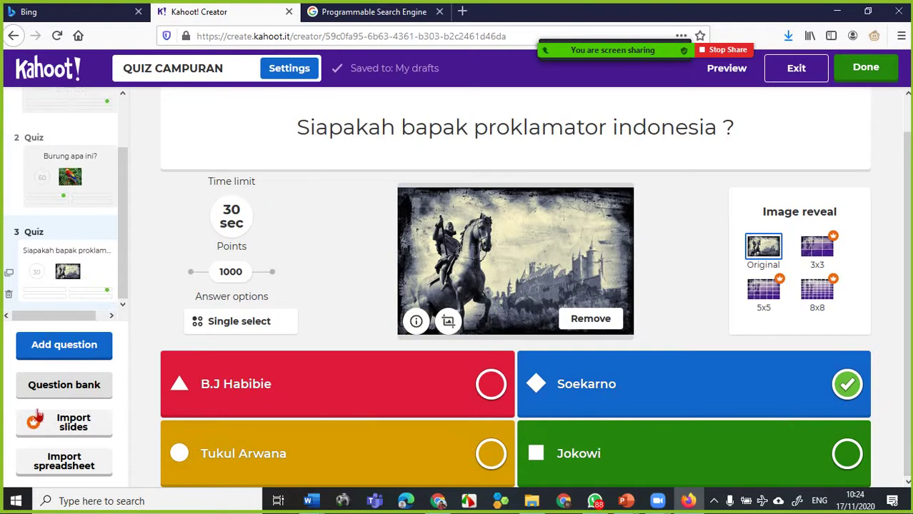
{"action": "left_click", "coordinate": [233, 220]}
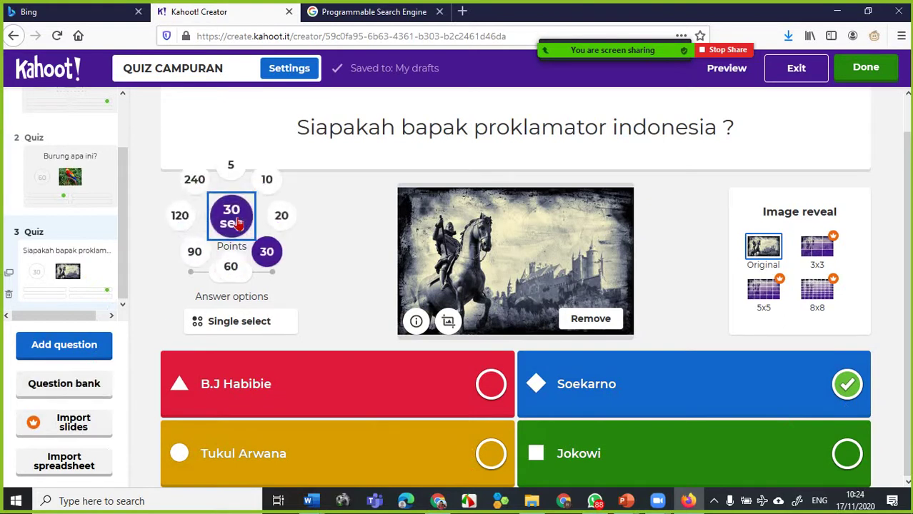
{"action": "left_click", "coordinate": [267, 182]}
{"action": "left_click", "coordinate": [266, 184]}
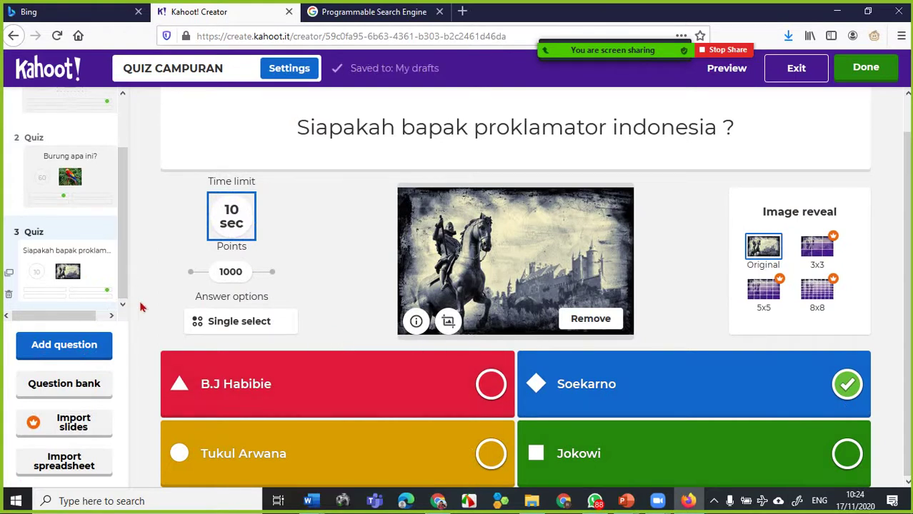
{"action": "left_click_drag", "start_coordinate": [124, 295], "coordinate": [128, 203]}
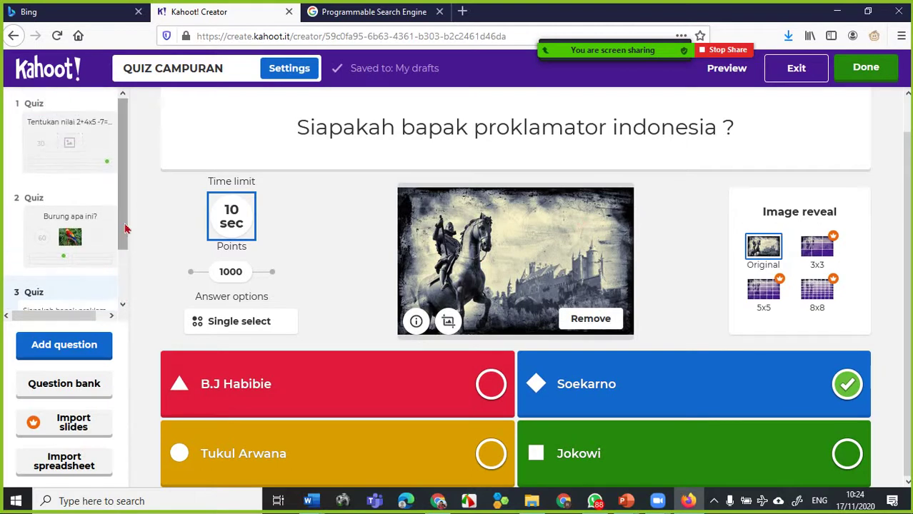
{"action": "mouse_move", "coordinate": [83, 135]}
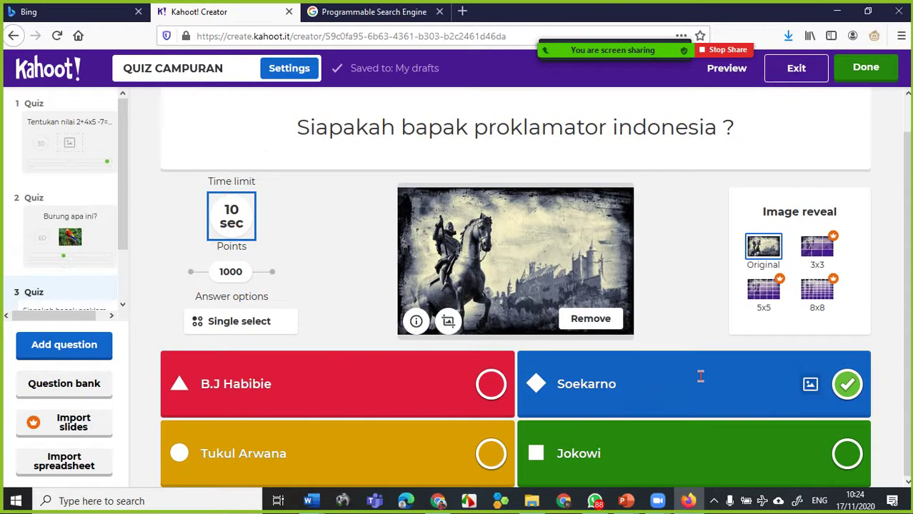
{"action": "scroll", "coordinate": [733, 383], "scroll_direction": "up", "scroll_amount": 1}
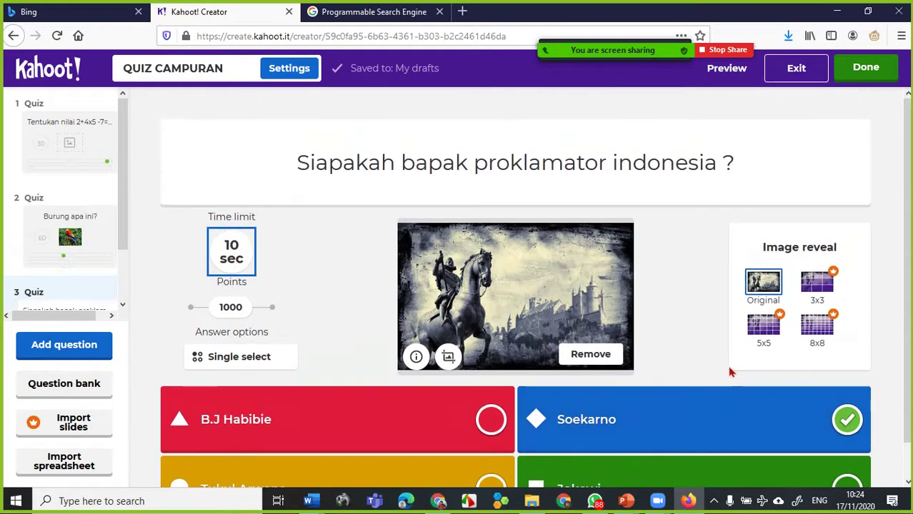
- Save QUIZ CAMPURAN with Done and launch the 'See how it works' demo game
{"action": "left_click", "coordinate": [865, 71]}
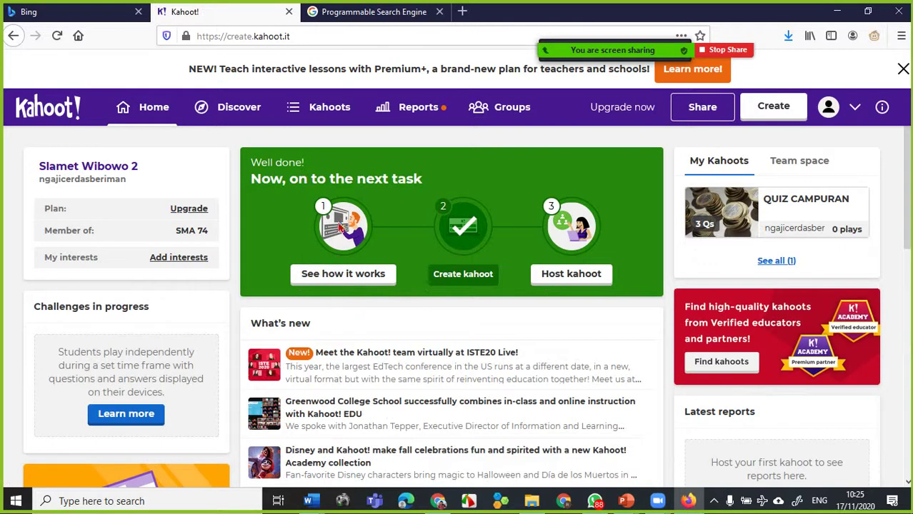
{"action": "left_click", "coordinate": [362, 278]}
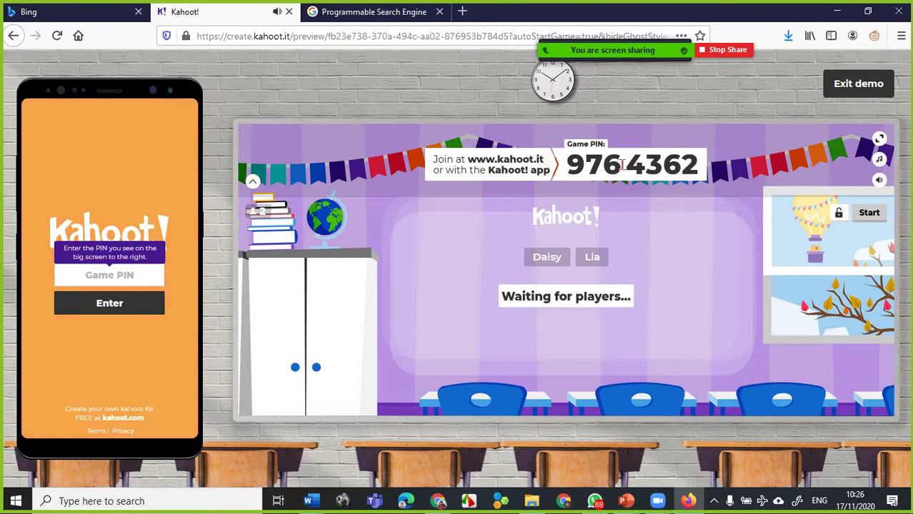
- Enter game PIN 9764362 on the simulated phone and submit it
{"action": "left_click", "coordinate": [115, 278]}
{"action": "type", "text": "9764362"}
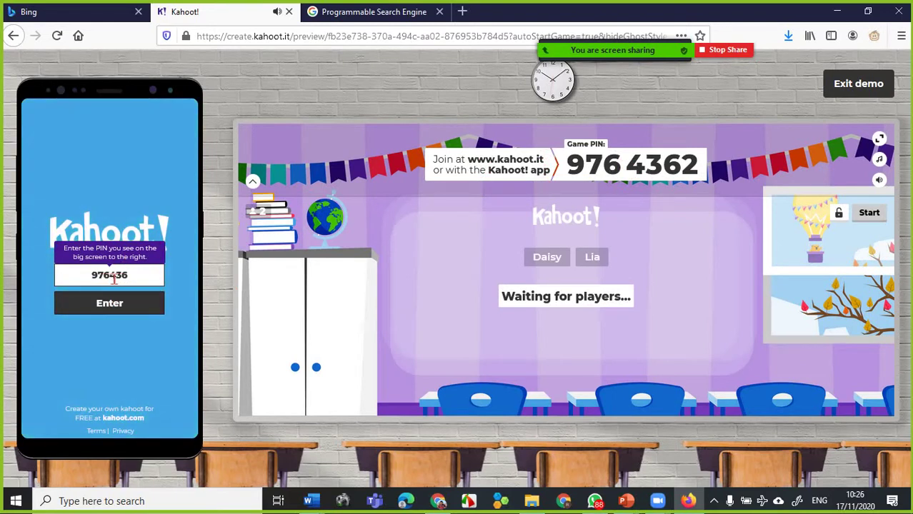
{"action": "left_click", "coordinate": [112, 305]}
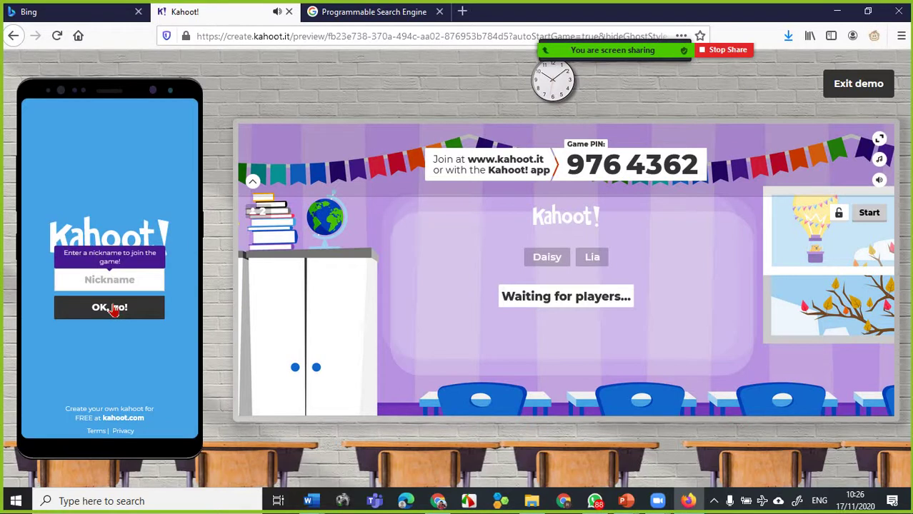
- Lower the speaker volume to 15, then type a player nickname on the phone
{"action": "left_click", "coordinate": [101, 279]}
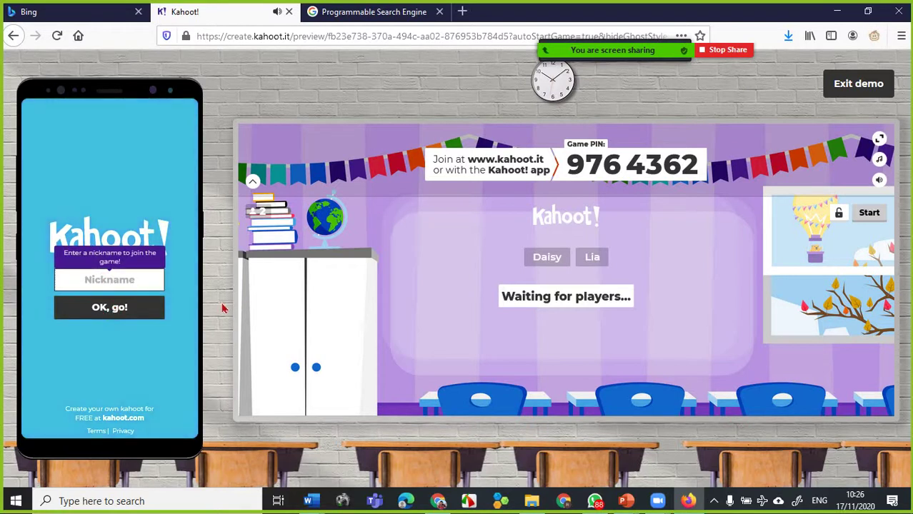
{"action": "left_click", "coordinate": [714, 502]}
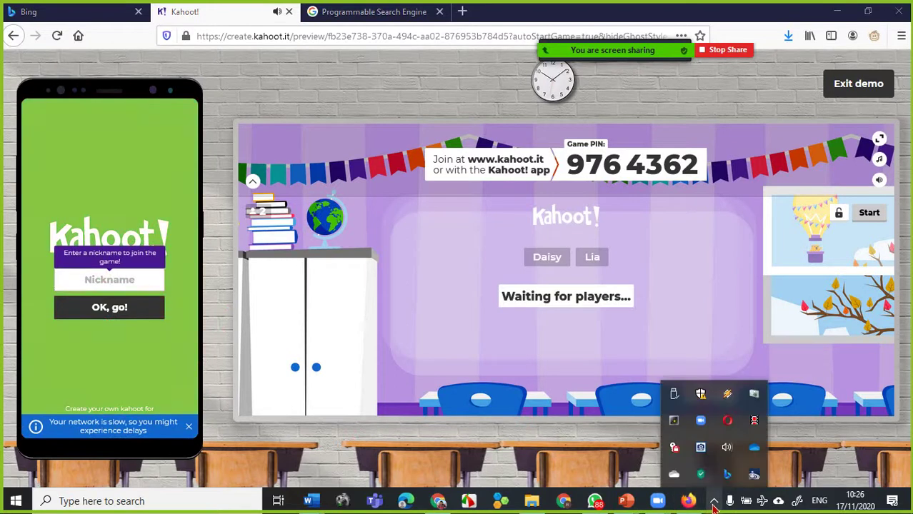
{"action": "left_click", "coordinate": [726, 450]}
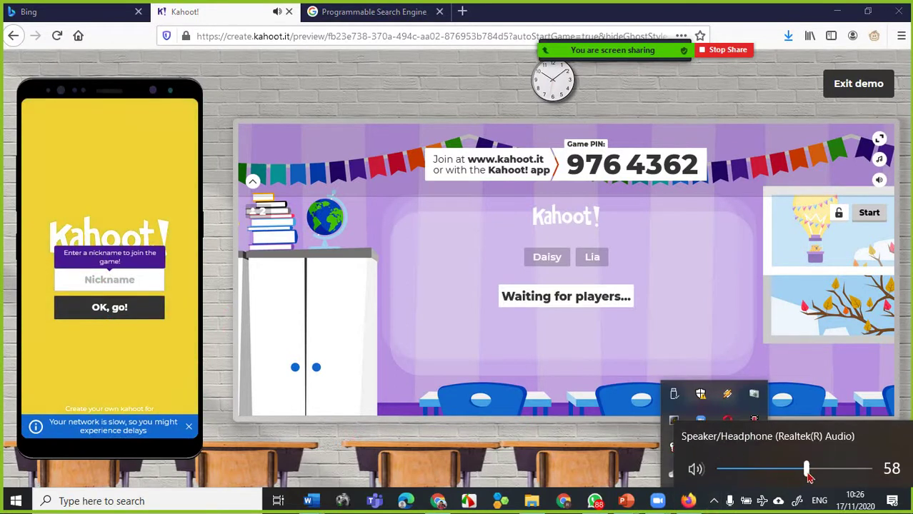
{"action": "left_click_drag", "start_coordinate": [807, 472], "coordinate": [743, 490]}
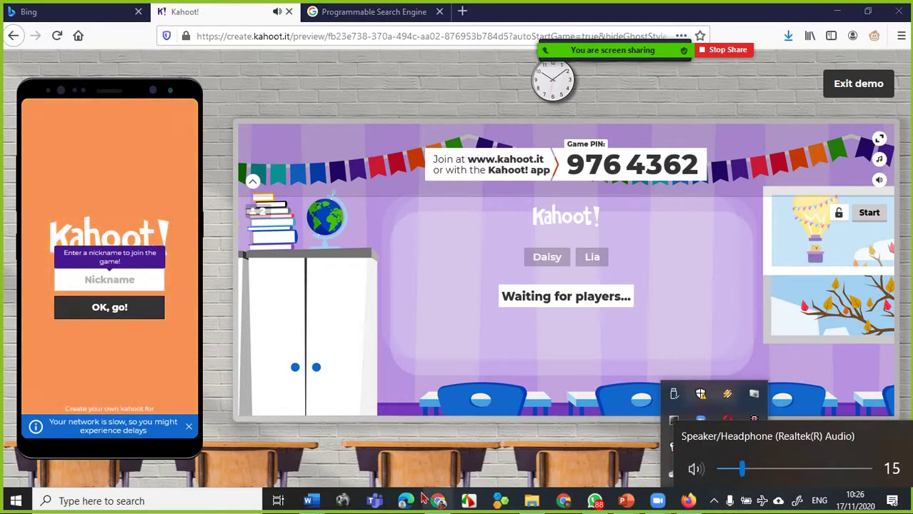
{"action": "left_click", "coordinate": [124, 282]}
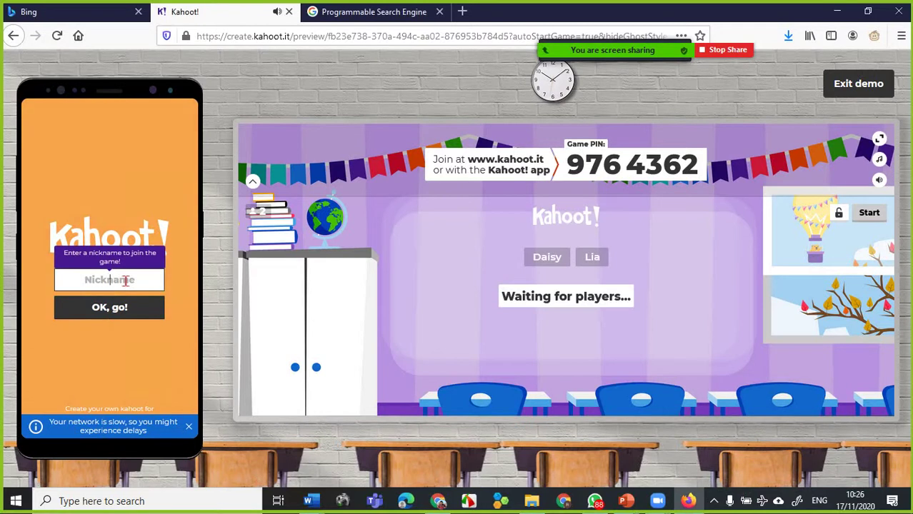
{"action": "type", "text": "Slam"}
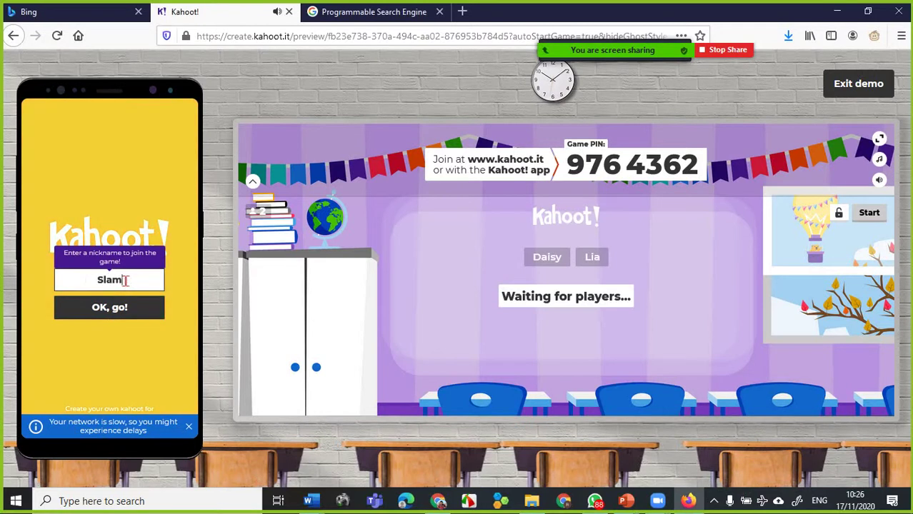
{"action": "type", "text": "et W"}
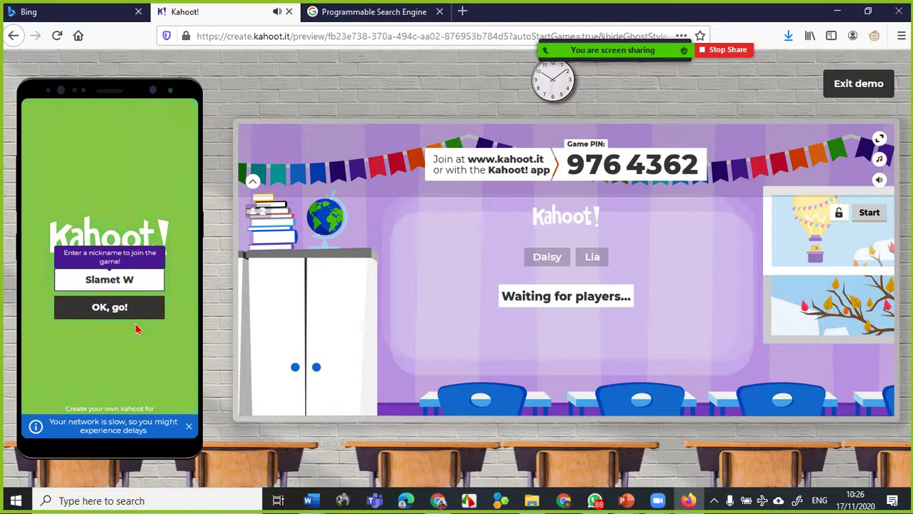
- Submit the nickname, start the game, answer Yes, then pass scoreboard to question 2
{"action": "left_click", "coordinate": [130, 312]}
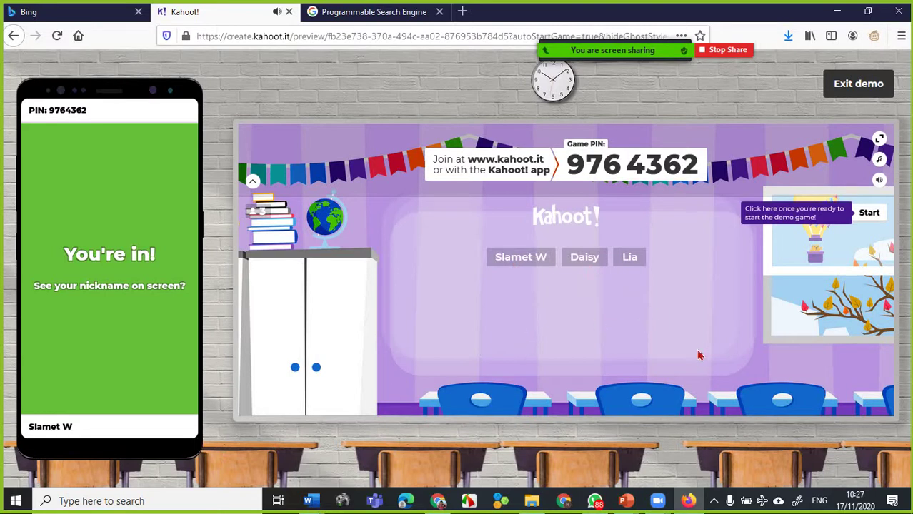
{"action": "left_click", "coordinate": [869, 215]}
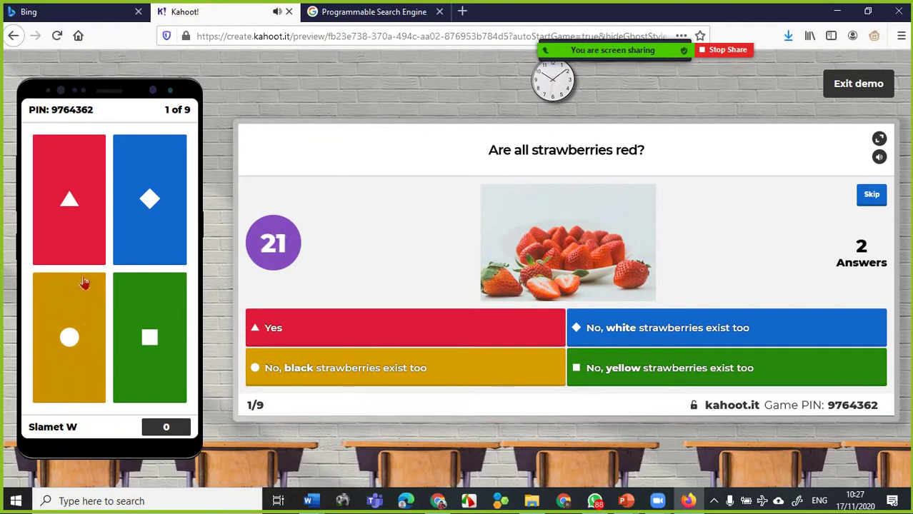
{"action": "left_click", "coordinate": [93, 219]}
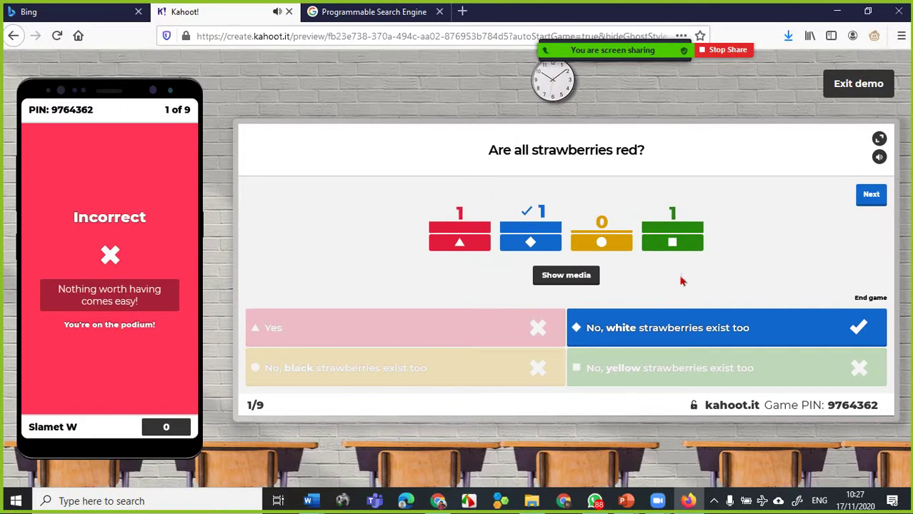
{"action": "left_click", "coordinate": [869, 201]}
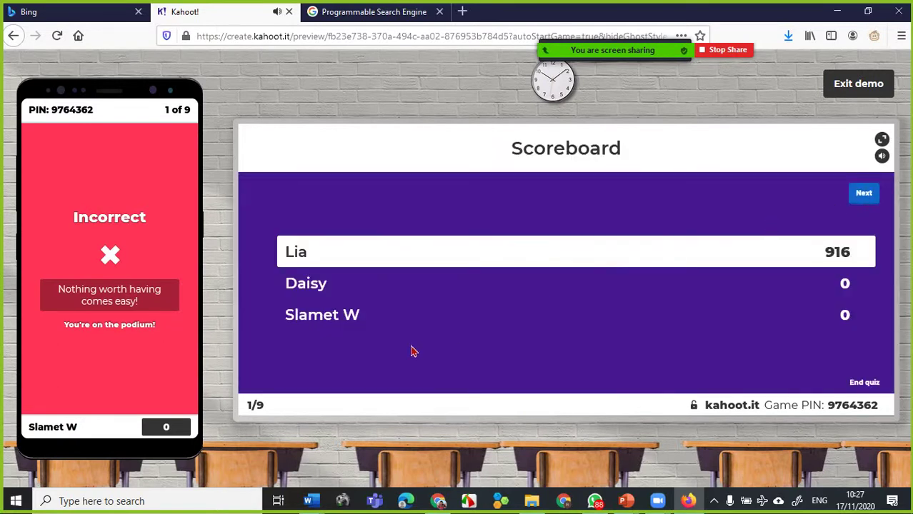
{"action": "left_click", "coordinate": [871, 199]}
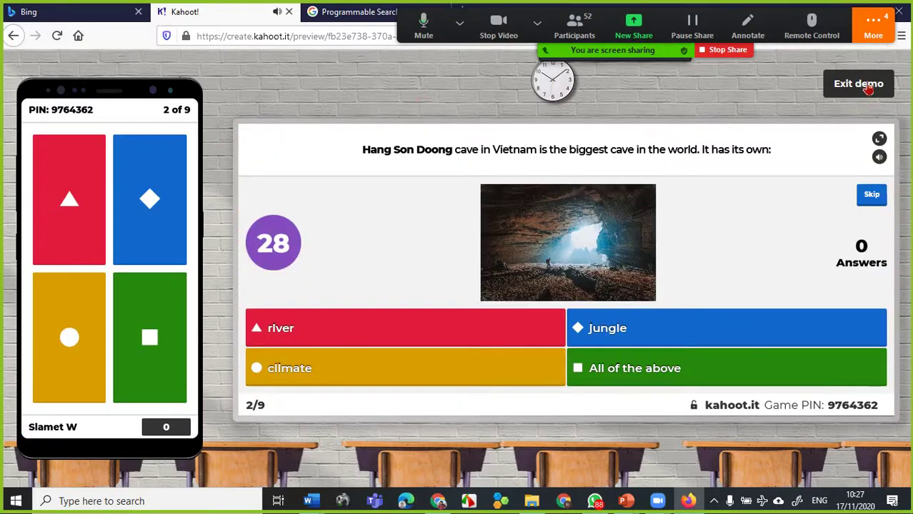
- Exit the demo game and confirm Leave Page to reach the Home dashboard
{"action": "left_click", "coordinate": [864, 85]}
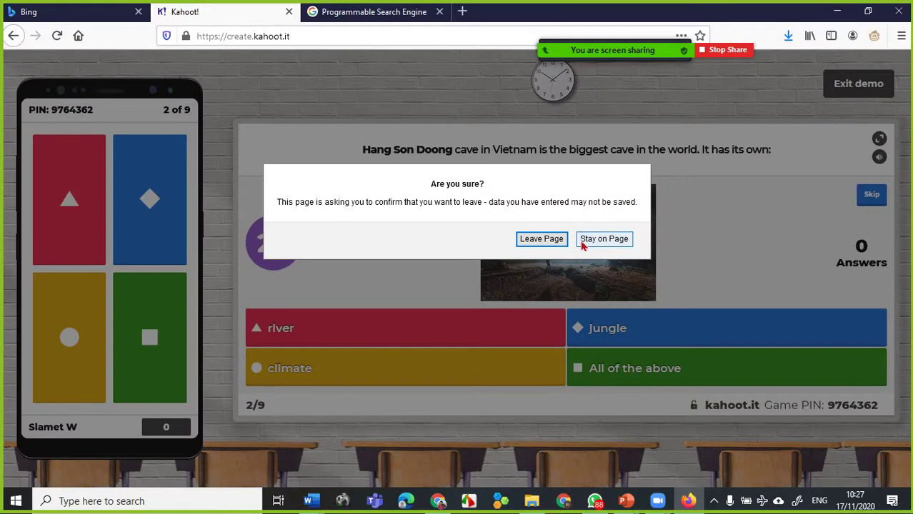
{"action": "left_click", "coordinate": [545, 240]}
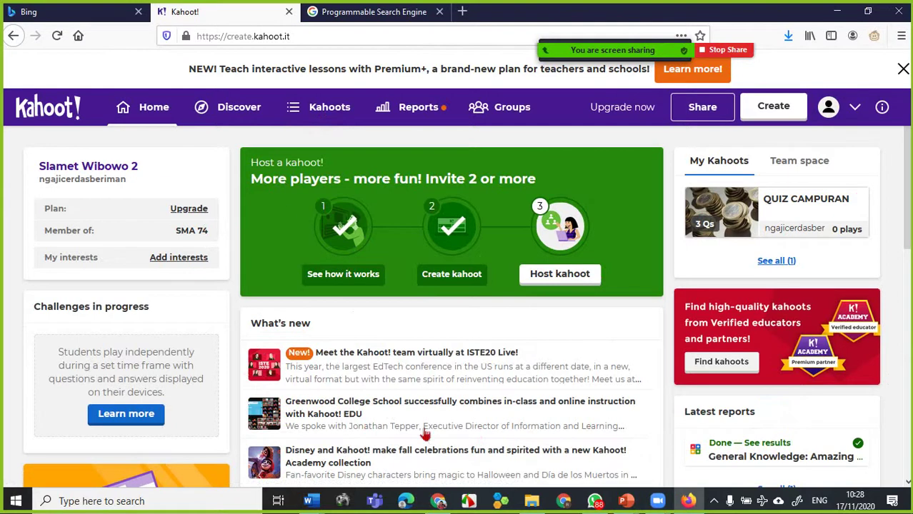
- In My Kahoots, play QUIZ CAMPURAN to show the Teach, Assign and Practice options
{"action": "left_click", "coordinate": [300, 123]}
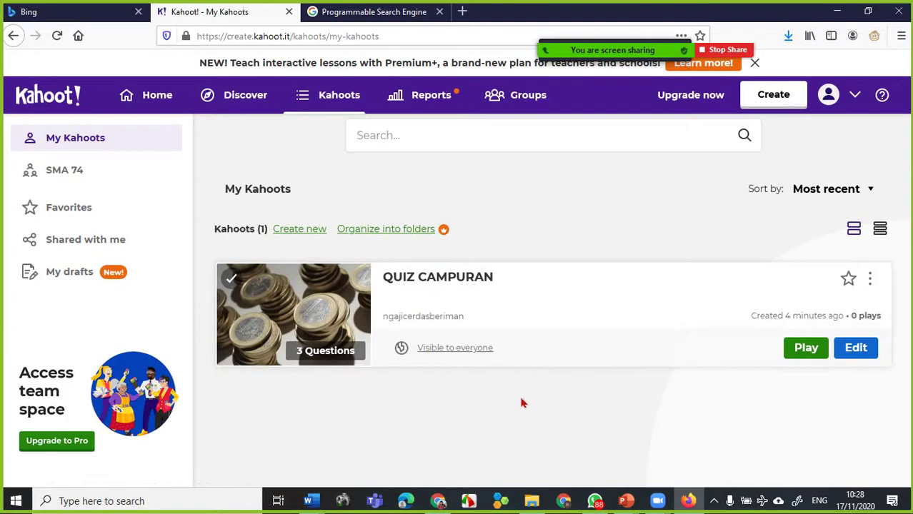
{"action": "left_click", "coordinate": [870, 282]}
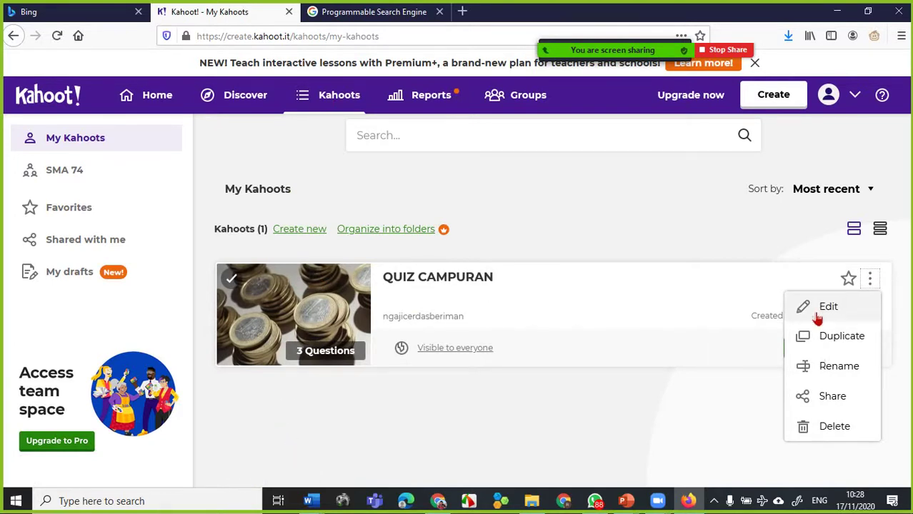
{"action": "left_click", "coordinate": [688, 409]}
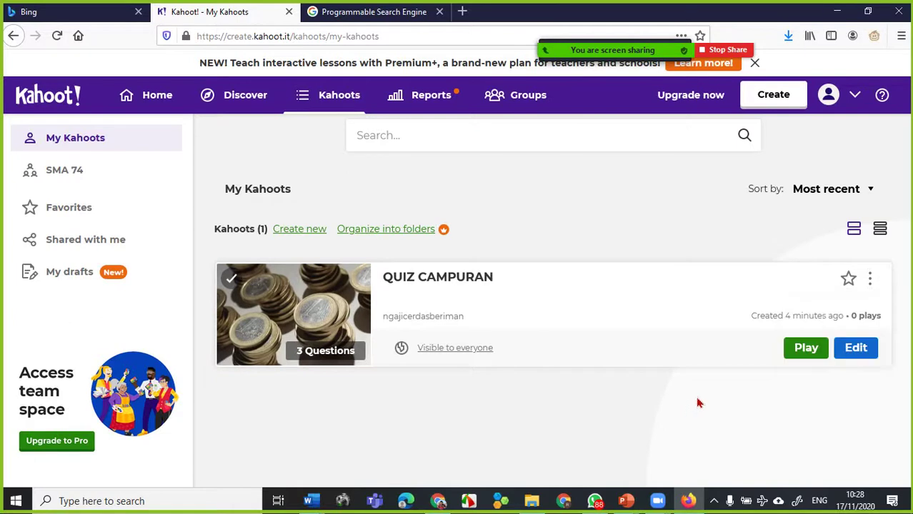
{"action": "left_click", "coordinate": [807, 350]}
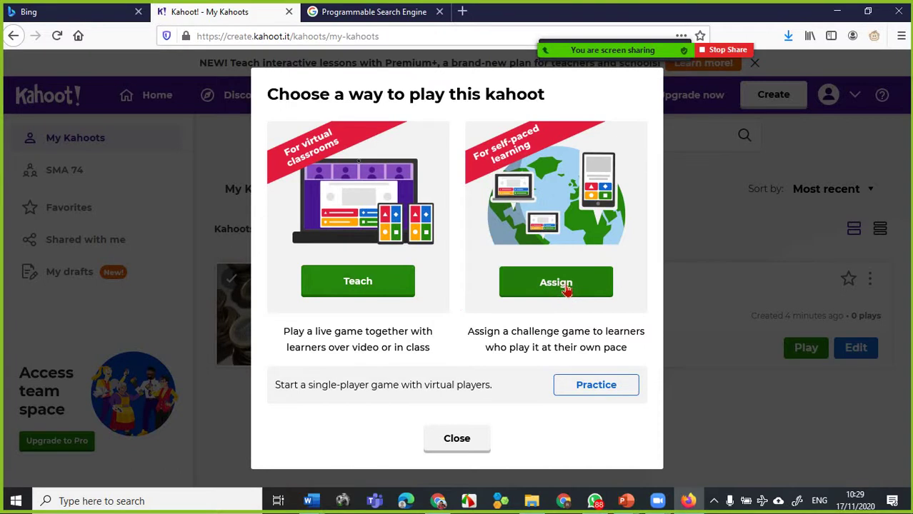
- Choose Teach for a live game and decline the Premium personalized-learning offer
{"action": "left_click", "coordinate": [364, 287]}
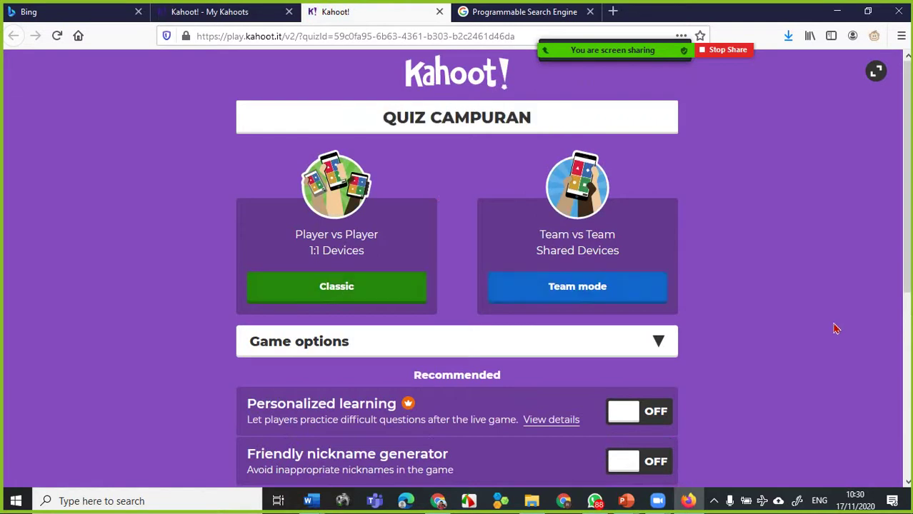
{"action": "scroll", "coordinate": [779, 335], "scroll_direction": "down", "scroll_amount": 3}
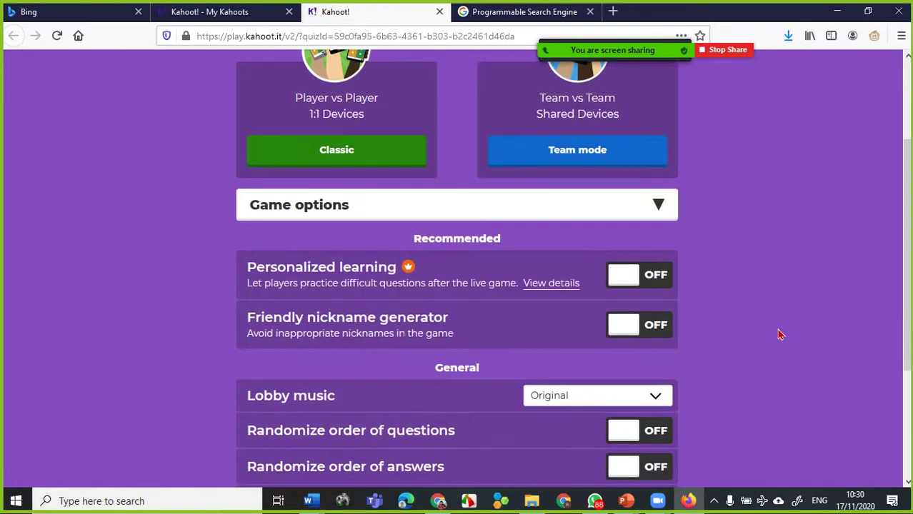
{"action": "scroll", "coordinate": [779, 335], "scroll_direction": "down", "scroll_amount": 2}
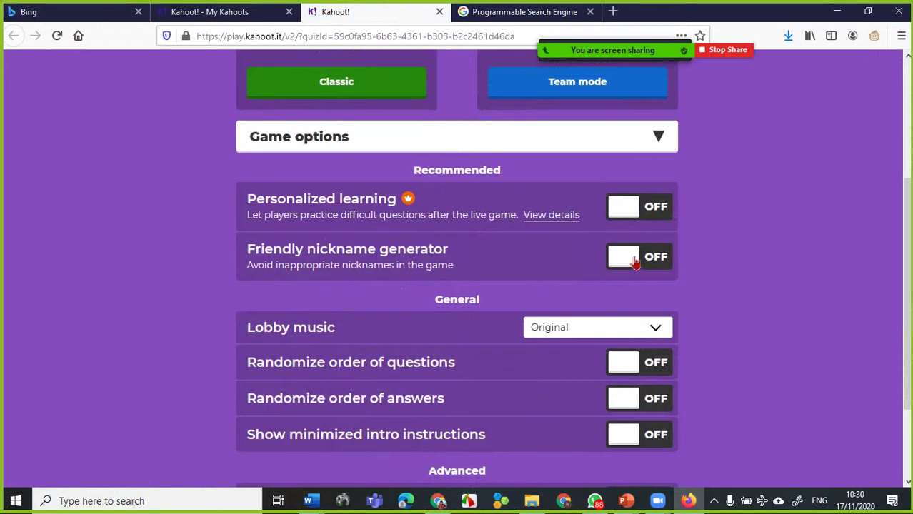
{"action": "left_click", "coordinate": [624, 214]}
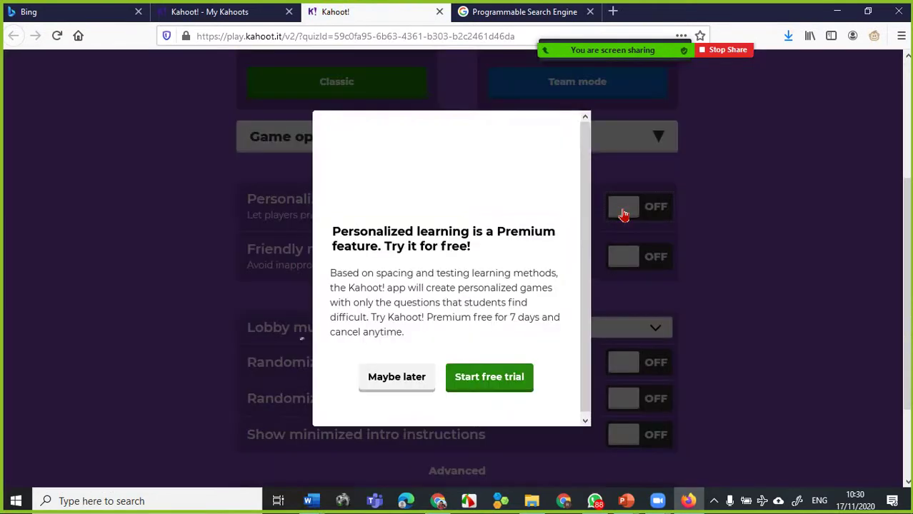
{"action": "left_click", "coordinate": [404, 389]}
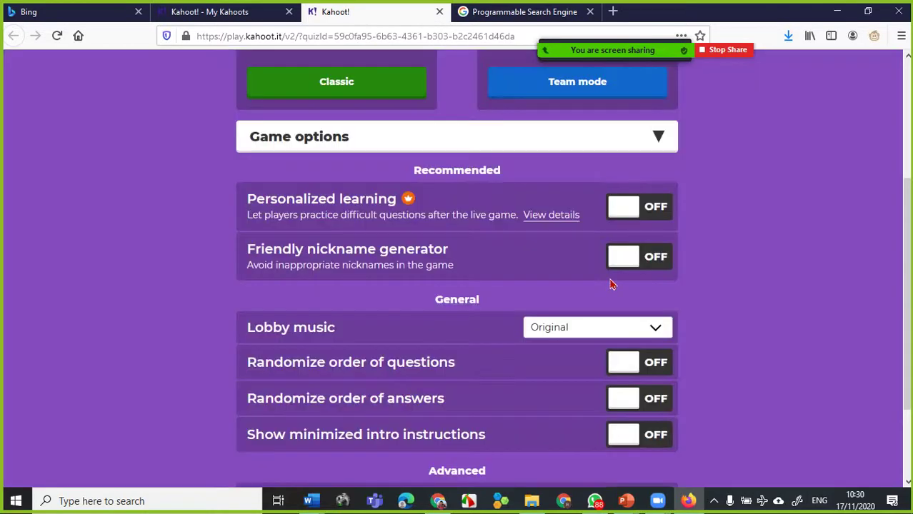
- Turn on randomized question order, randomized answer order and minimized intro instructions
{"action": "scroll", "coordinate": [418, 302], "scroll_direction": "down", "scroll_amount": 3}
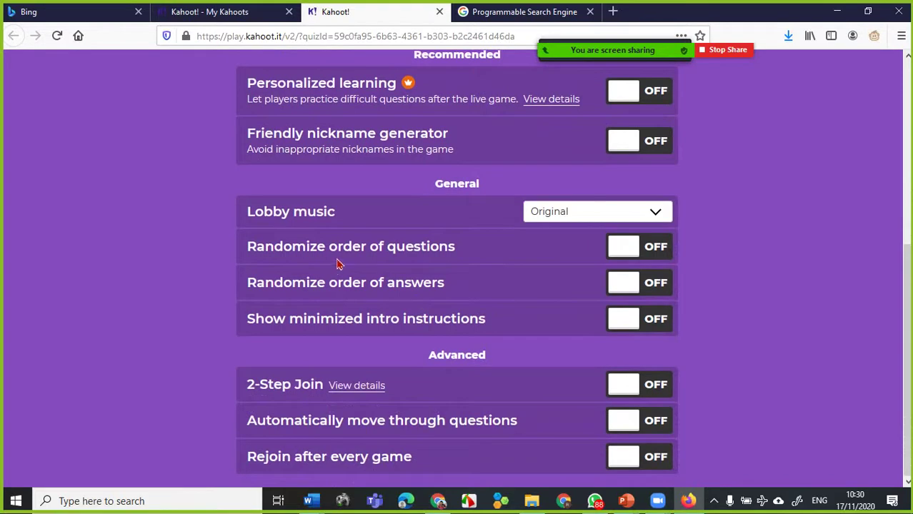
{"action": "left_click", "coordinate": [623, 255]}
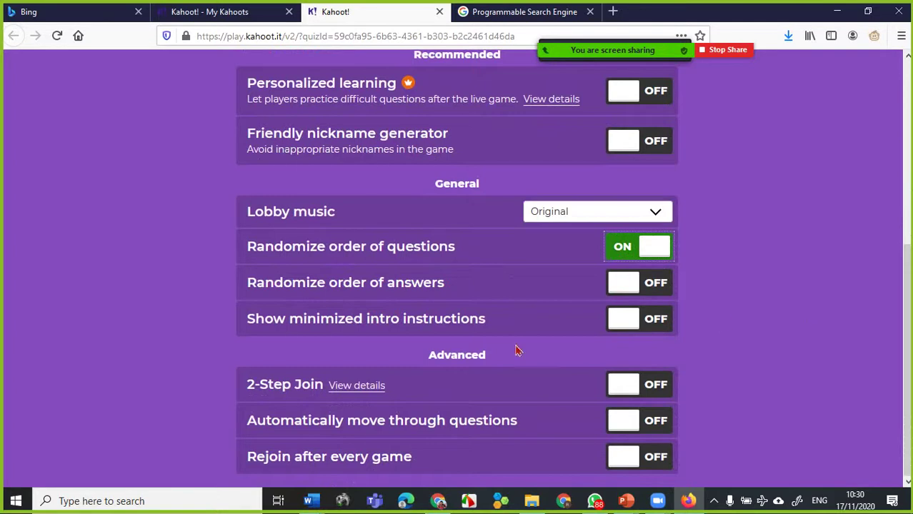
{"action": "left_click", "coordinate": [626, 287]}
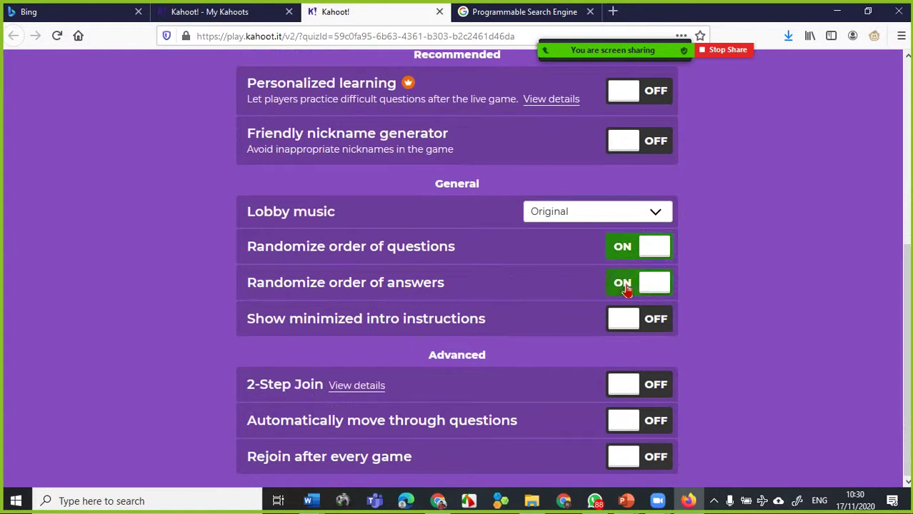
{"action": "left_click", "coordinate": [622, 328]}
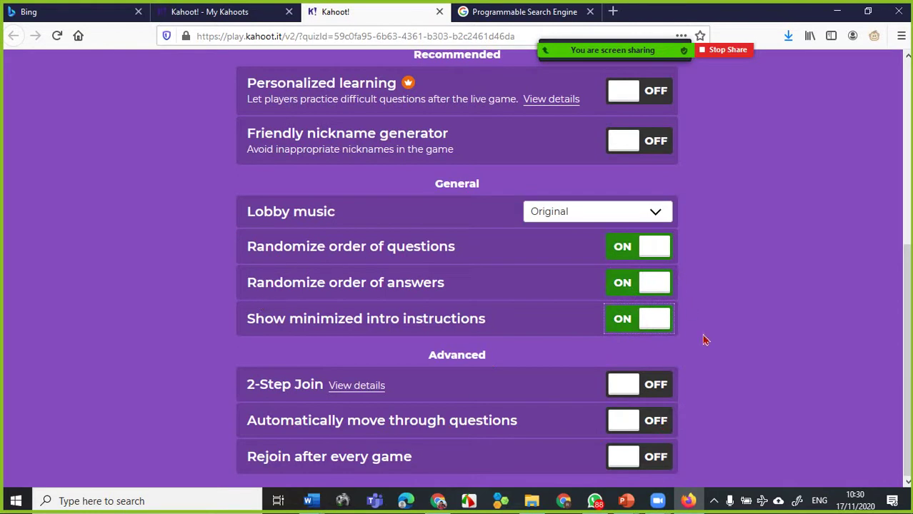
{"action": "scroll", "coordinate": [704, 340], "scroll_direction": "up", "scroll_amount": 4}
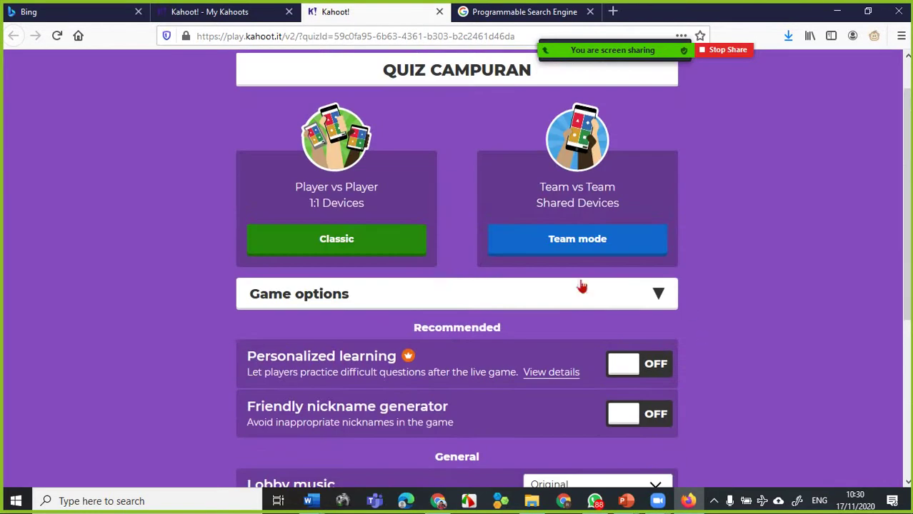
- Launch the Classic lobby, then close its tab and leave back to My Kahoots
{"action": "left_click", "coordinate": [346, 242]}
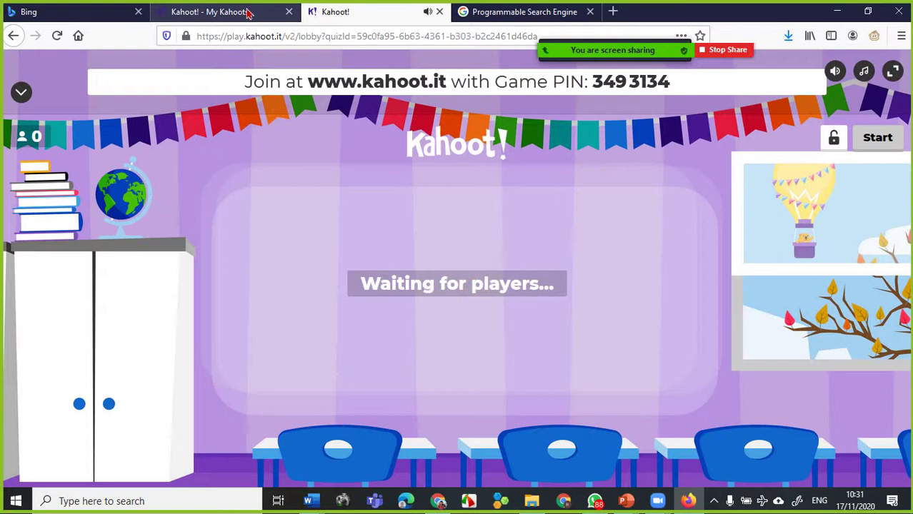
{"action": "left_click", "coordinate": [439, 12]}
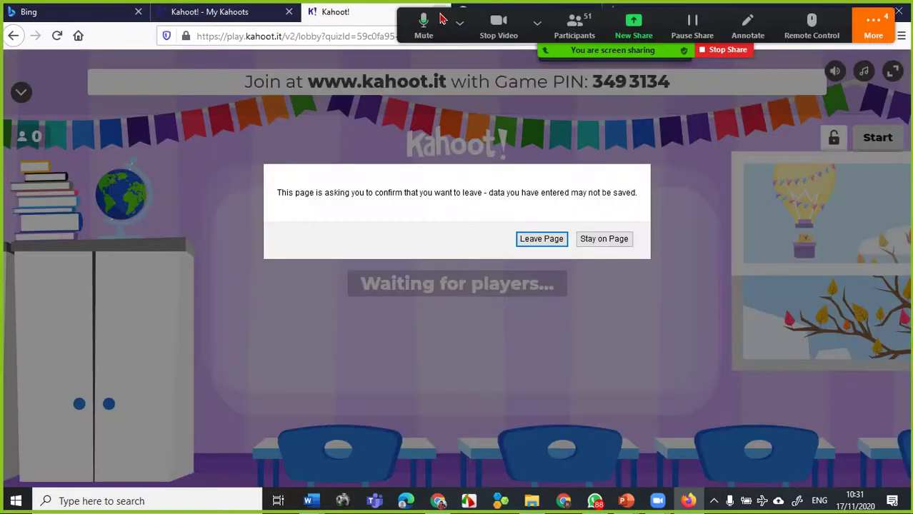
{"action": "left_click", "coordinate": [540, 240]}
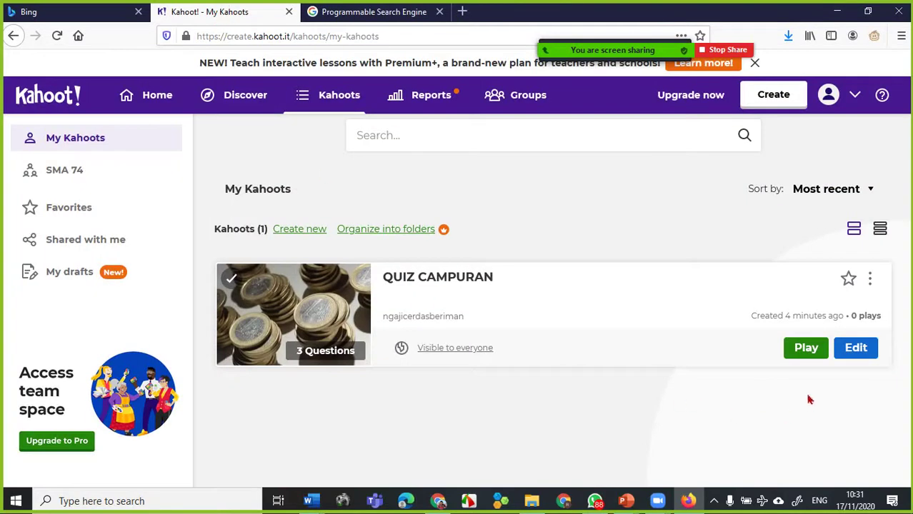
- Create a QUIZ CAMPURAN assignment with randomized answers, deadline Fri 20 Nov 1:00 PM
{"action": "left_click", "coordinate": [806, 349]}
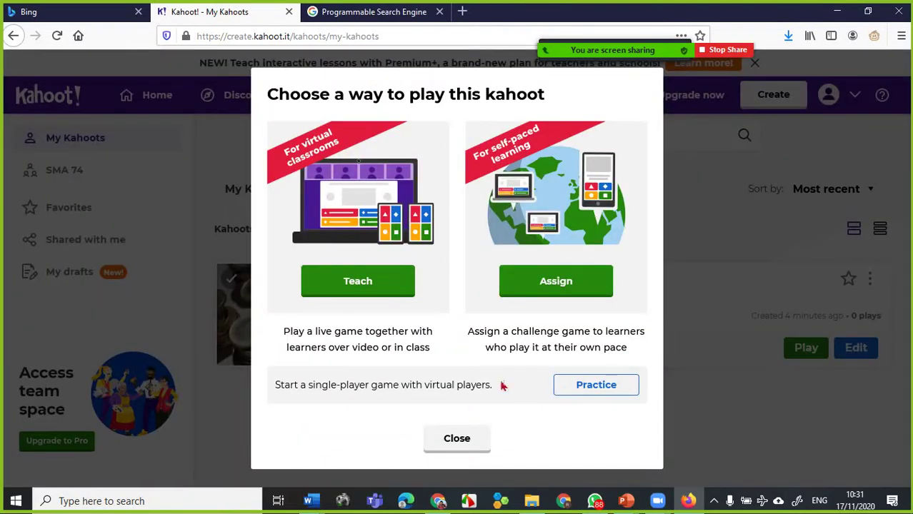
{"action": "left_click", "coordinate": [581, 293]}
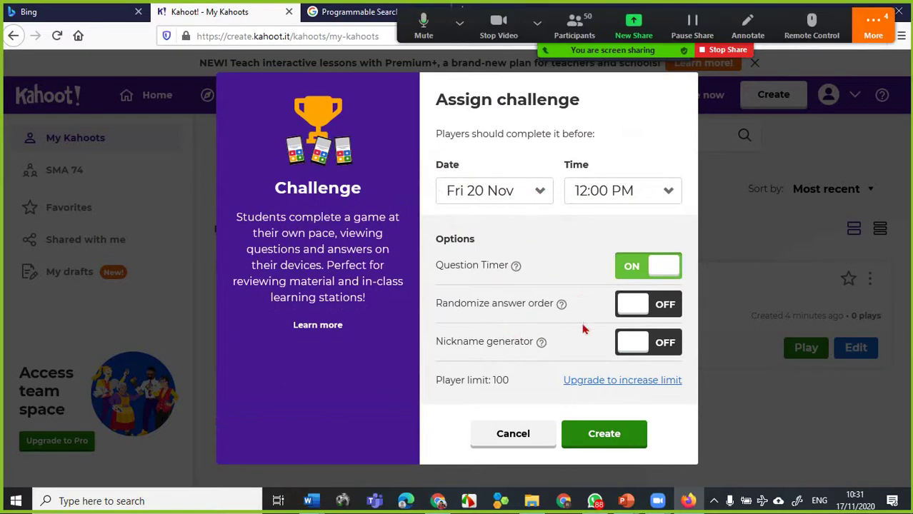
{"action": "left_click", "coordinate": [629, 314]}
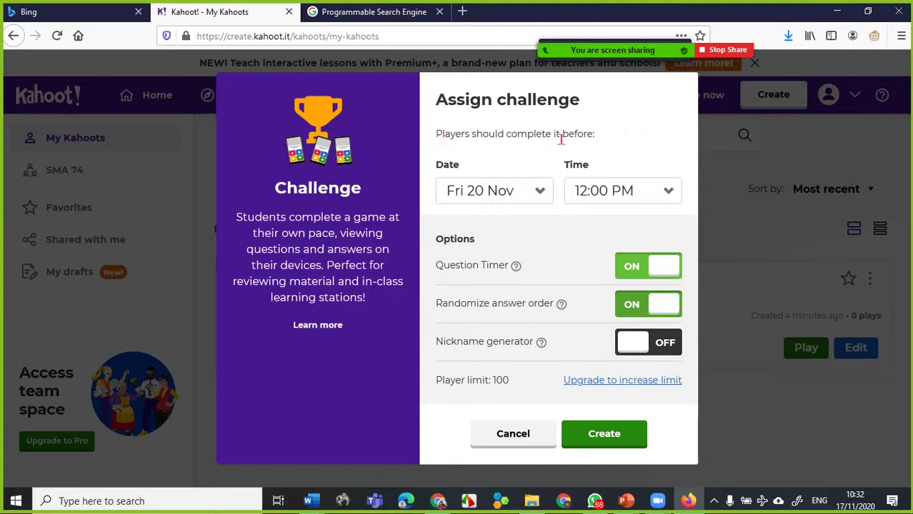
{"action": "left_click", "coordinate": [669, 193]}
{"action": "left_click_drag", "start_coordinate": [673, 285], "coordinate": [673, 332]}
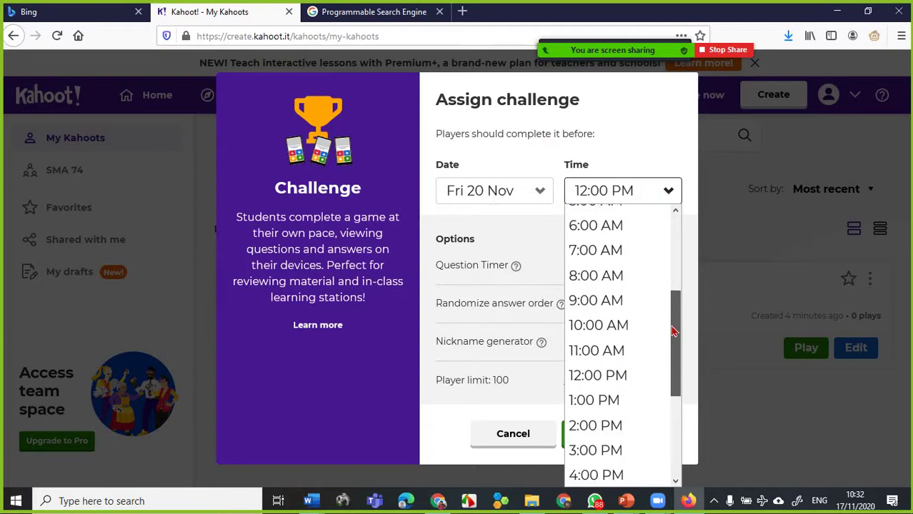
{"action": "left_click", "coordinate": [598, 400]}
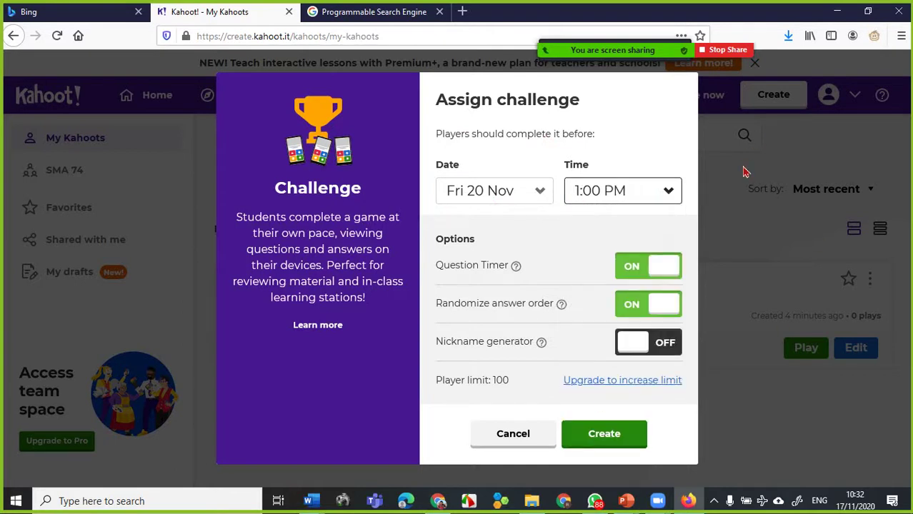
{"action": "left_click", "coordinate": [607, 440]}
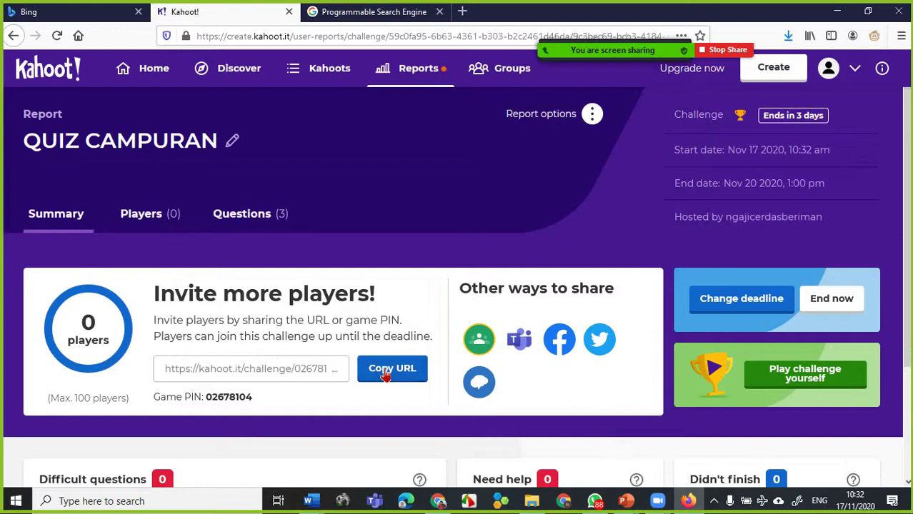
- Copy the QUIZ CAMPURAN challenge URL, then go back to My Kahoots
{"action": "left_click", "coordinate": [386, 375]}
{"action": "left_click", "coordinate": [392, 372]}
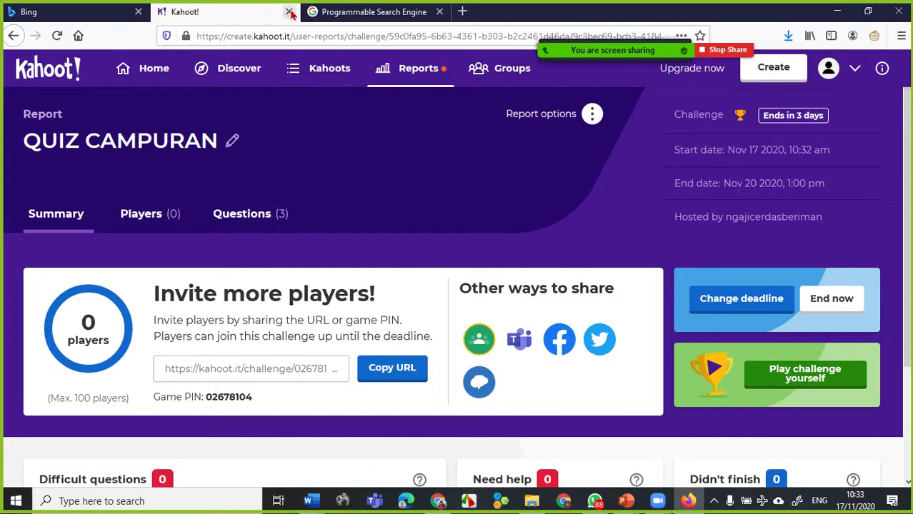
{"action": "left_click", "coordinate": [13, 36]}
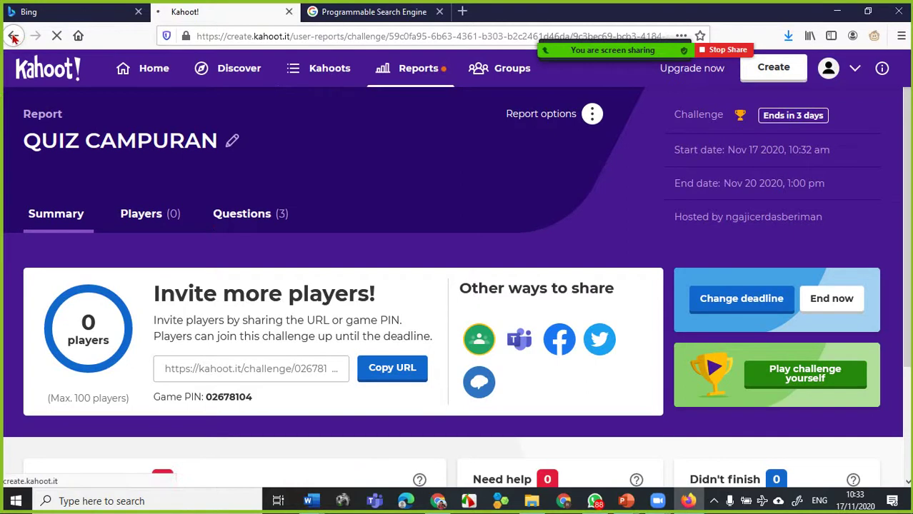
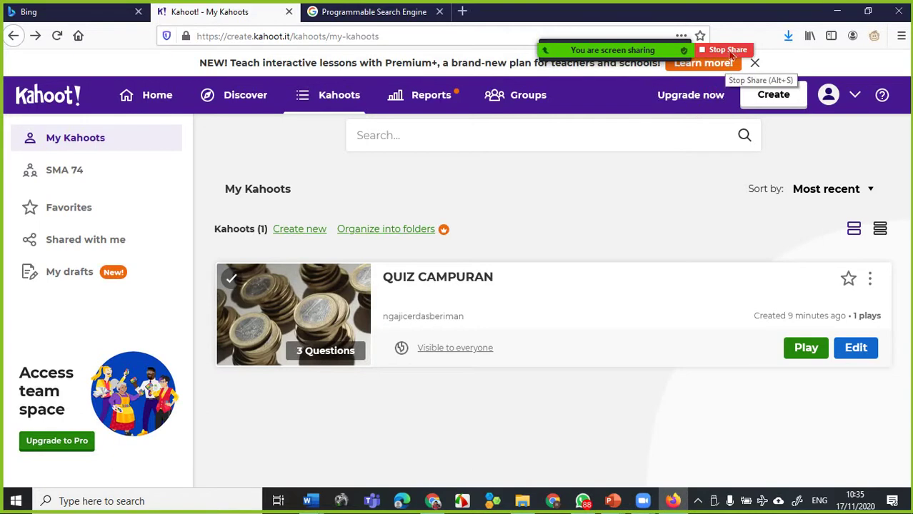
- Stop sharing the screen and switch the Zoom meeting layout to Gallery View
{"action": "left_click", "coordinate": [729, 50]}
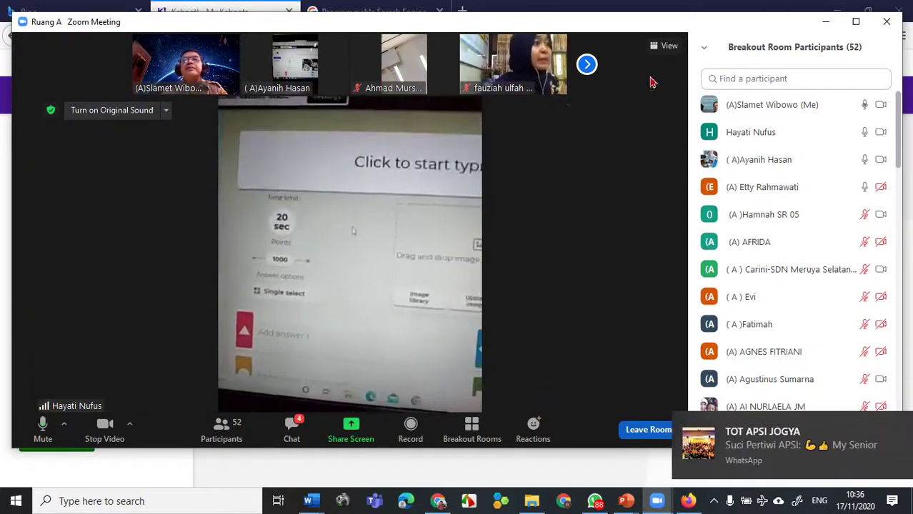
{"action": "left_click", "coordinate": [666, 49]}
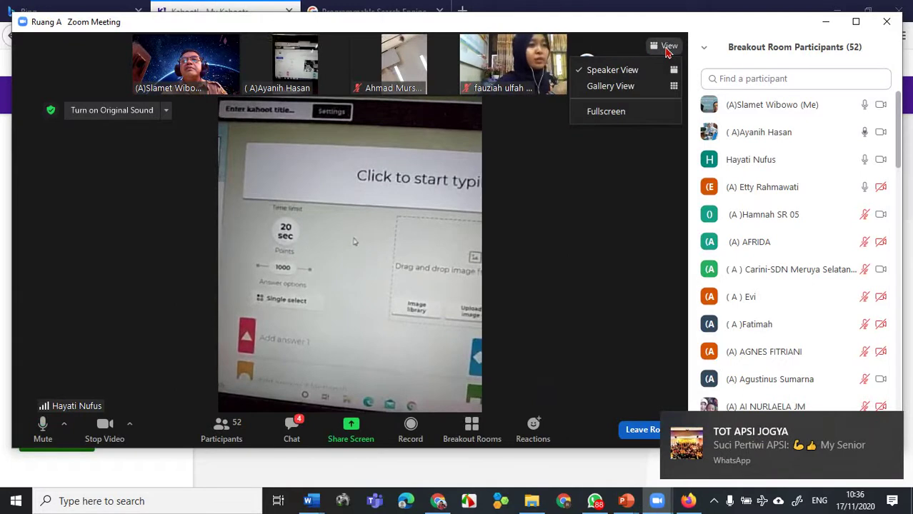
{"action": "left_click", "coordinate": [611, 87]}
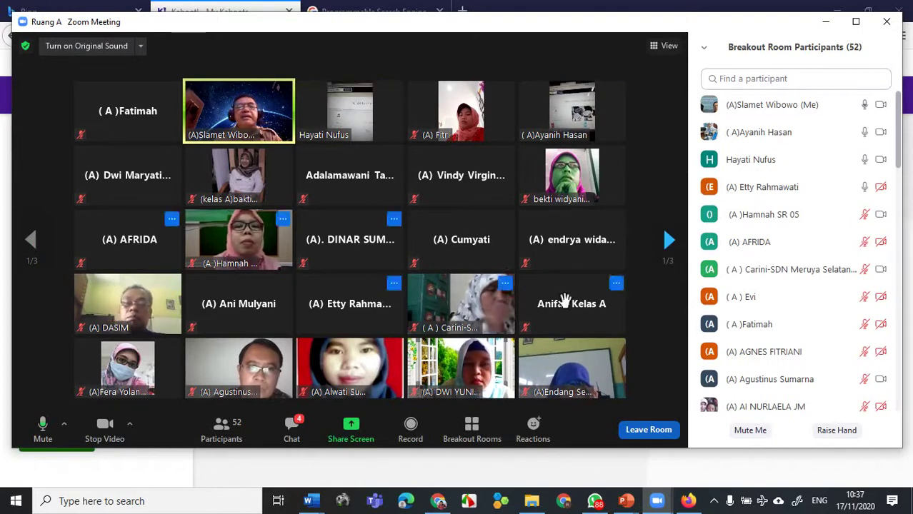
- Return the participant gallery to its first page and make the Zoom meeting full screen
{"action": "left_click", "coordinate": [668, 240]}
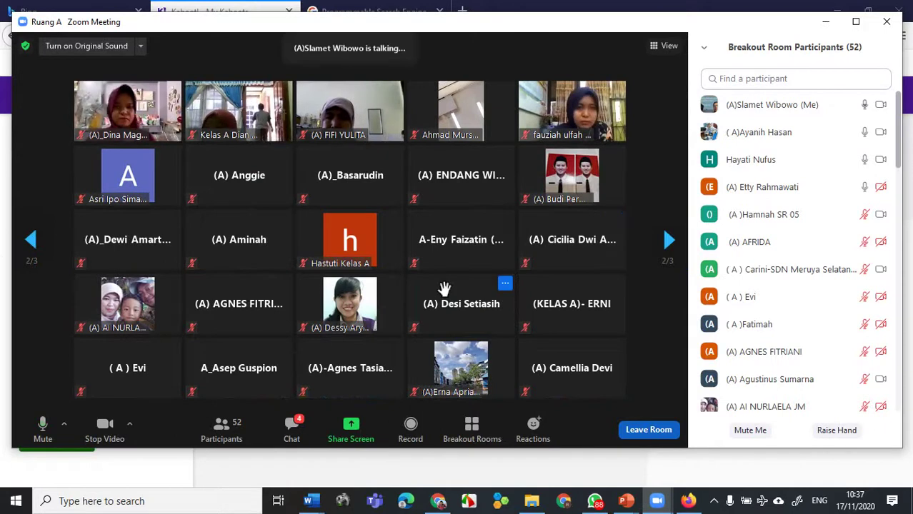
{"action": "left_click", "coordinate": [31, 245]}
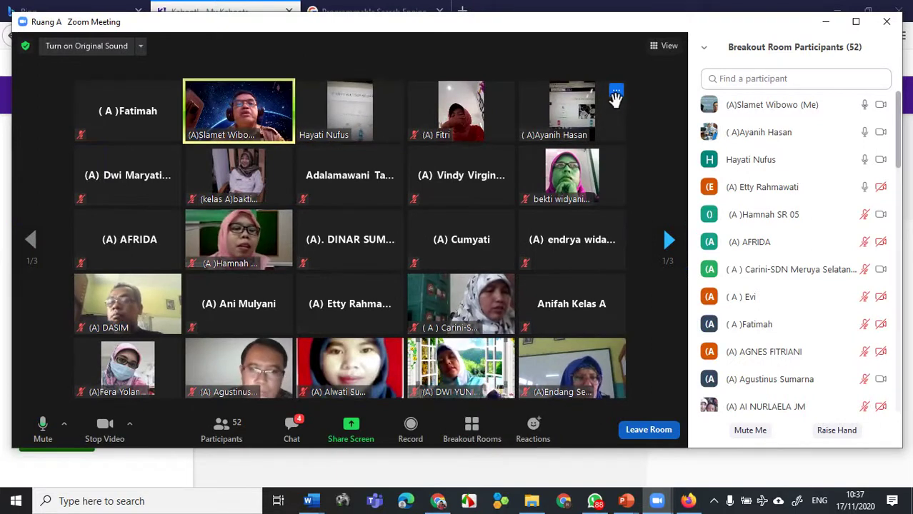
{"action": "double_click", "coordinate": [36, 316]}
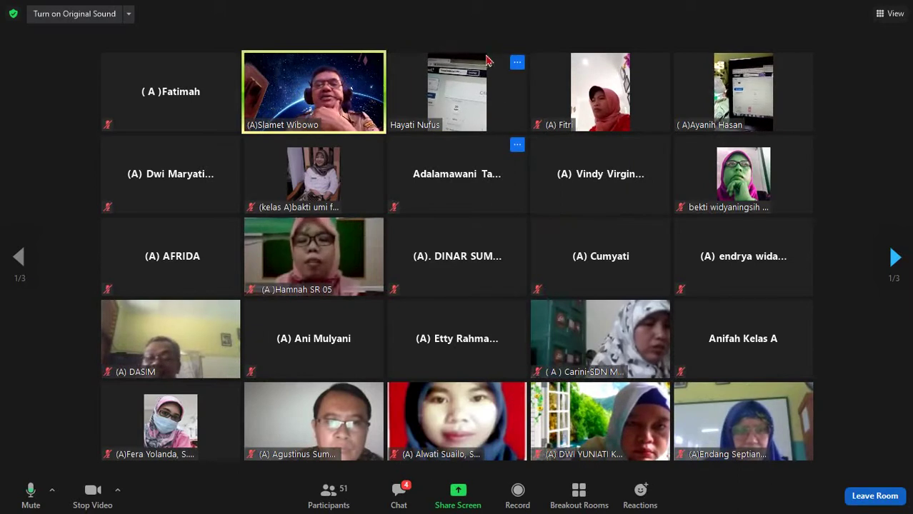
- Share the whole Screen with the Zoom meeting again
{"action": "left_click", "coordinate": [458, 493]}
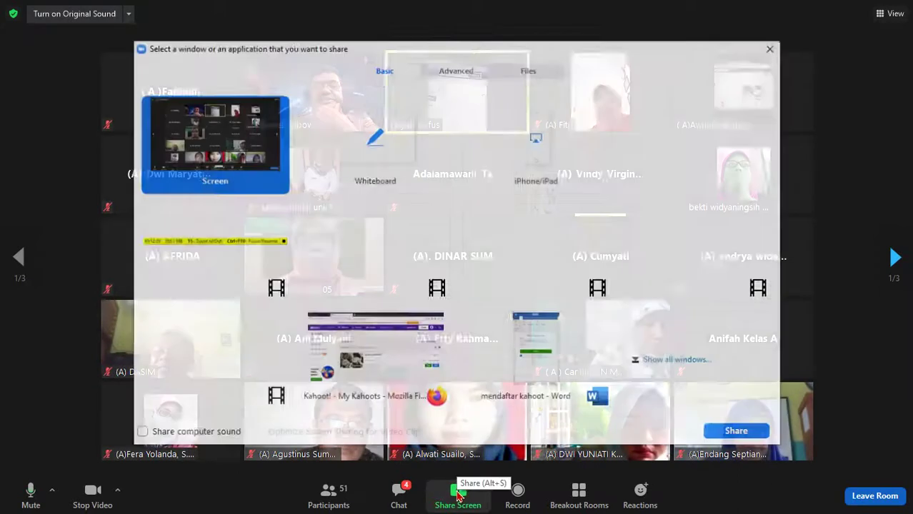
{"action": "double_click", "coordinate": [218, 148]}
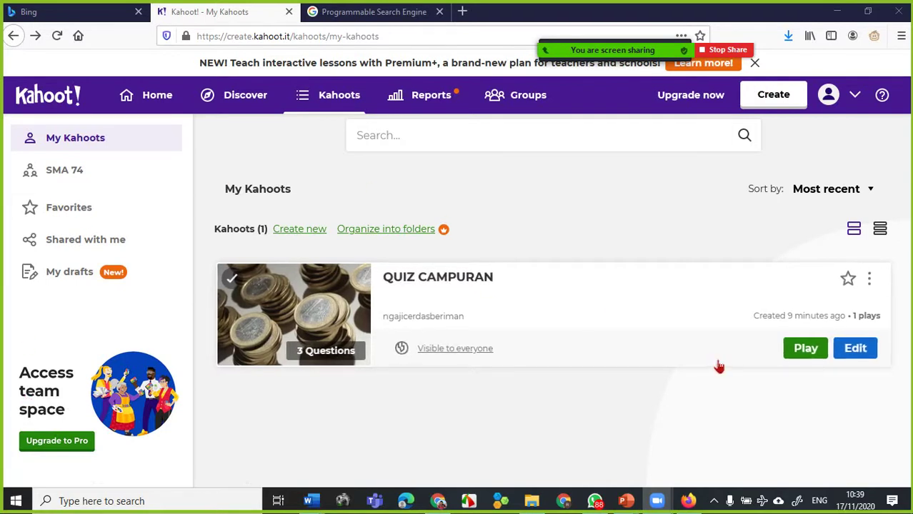
- Create a new blank kahoot after dismissing the WhatsApp notification
{"action": "left_click", "coordinate": [766, 100]}
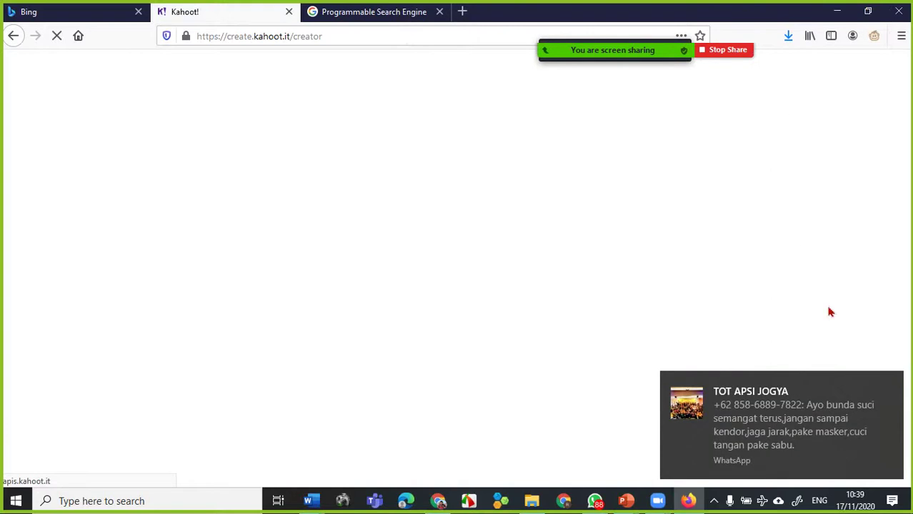
{"action": "left_click", "coordinate": [889, 386]}
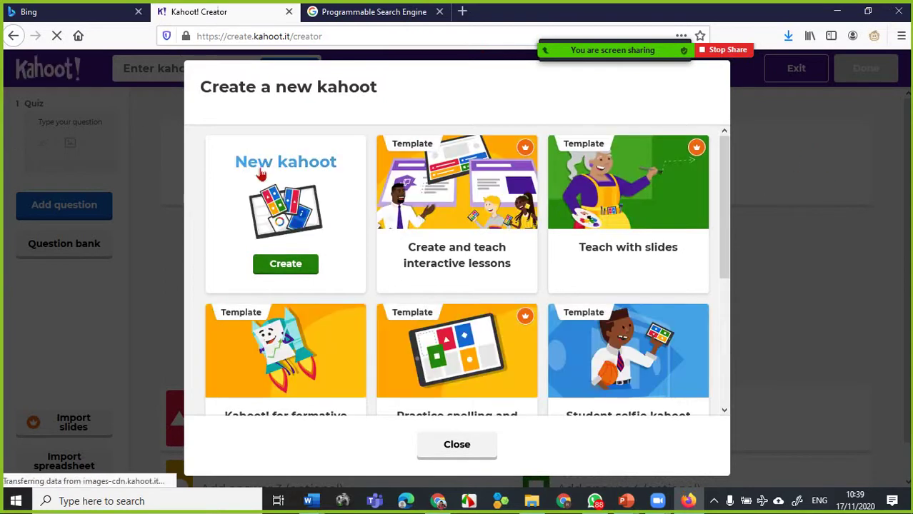
{"action": "left_click", "coordinate": [293, 268]}
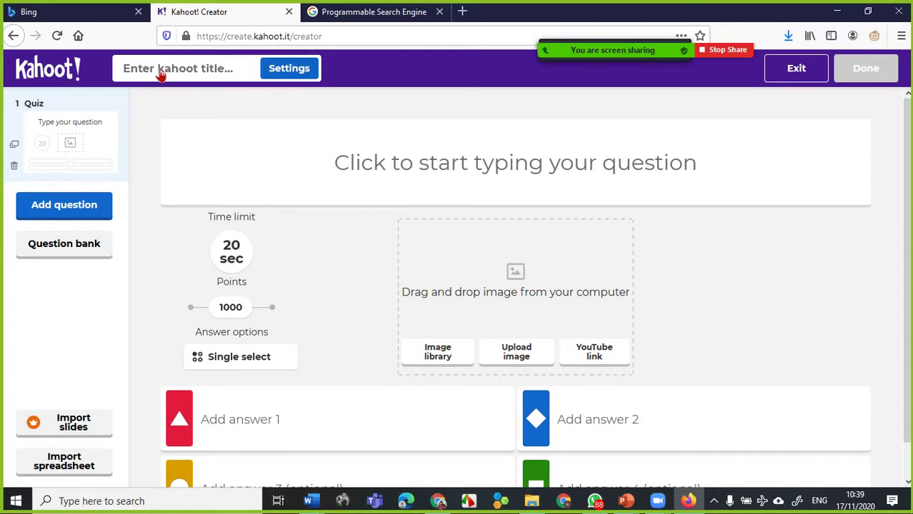
- Enter title 'KUIS LATIHAN JB' and description 'Kuis latihan guru JB', correcting the mistyped 'jB'
{"action": "left_click", "coordinate": [161, 76]}
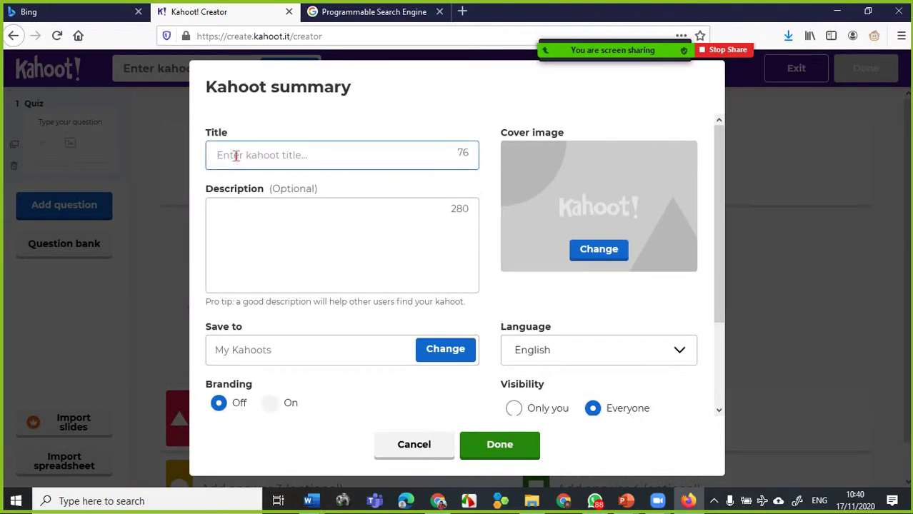
{"action": "type", "text": "KUI"}
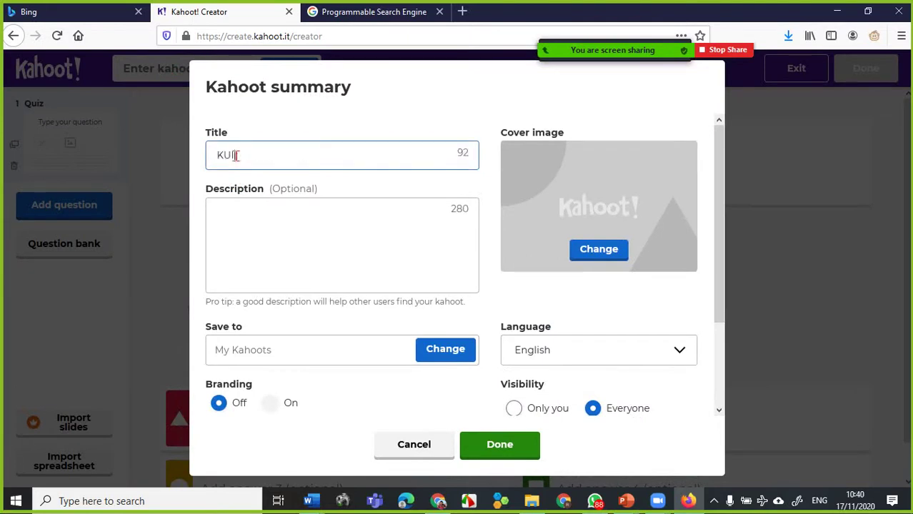
{"action": "type", "text": "S LATIHAN JB"}
{"action": "left_click", "coordinate": [250, 211]}
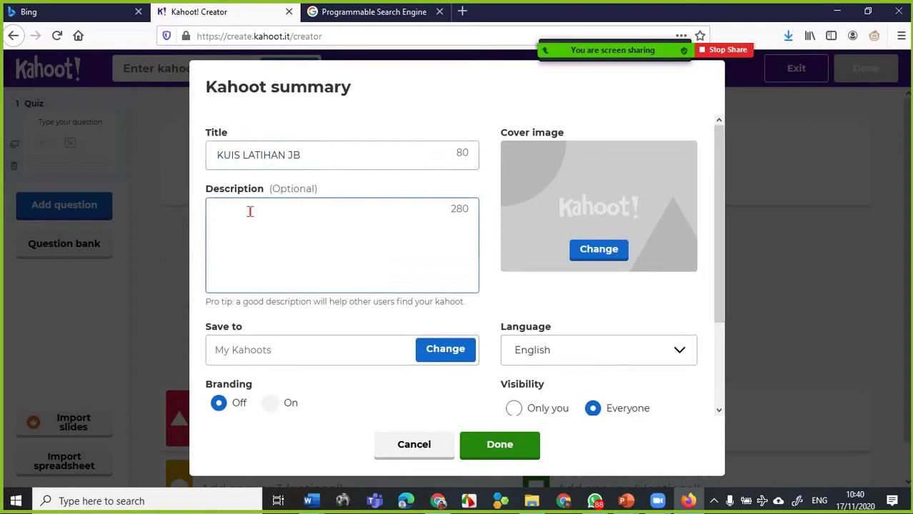
{"action": "type", "text": "Kuis latihan gu"}
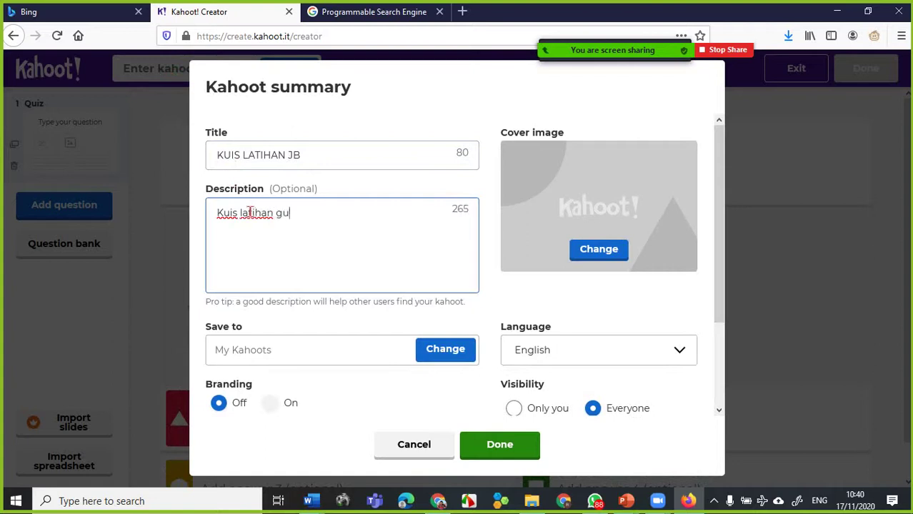
{"action": "type", "text": "ru jB"}
{"action": "key", "text": "BackSpace"}
{"action": "key", "text": "BackSpace"}
{"action": "type", "text": "JB"}
- Set the cover image to the machinery engraving from the image library's History category
{"action": "left_click", "coordinate": [600, 256]}
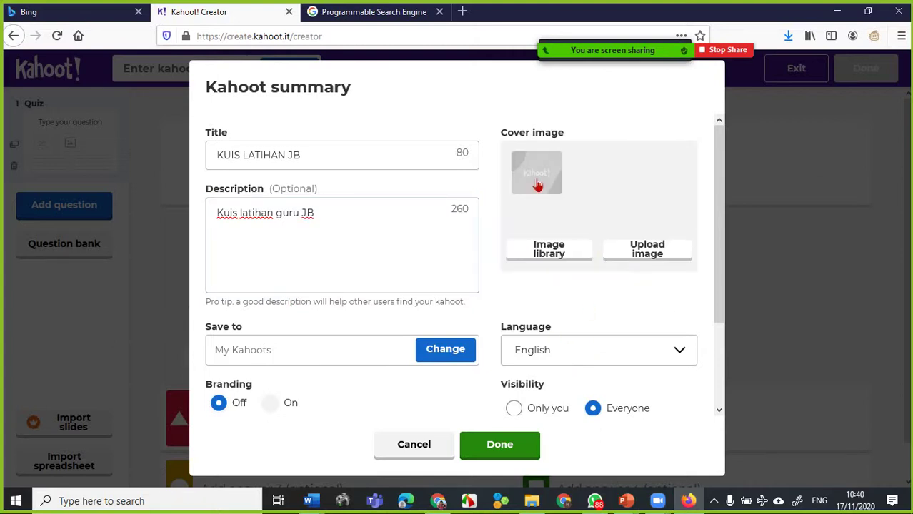
{"action": "left_click", "coordinate": [560, 261]}
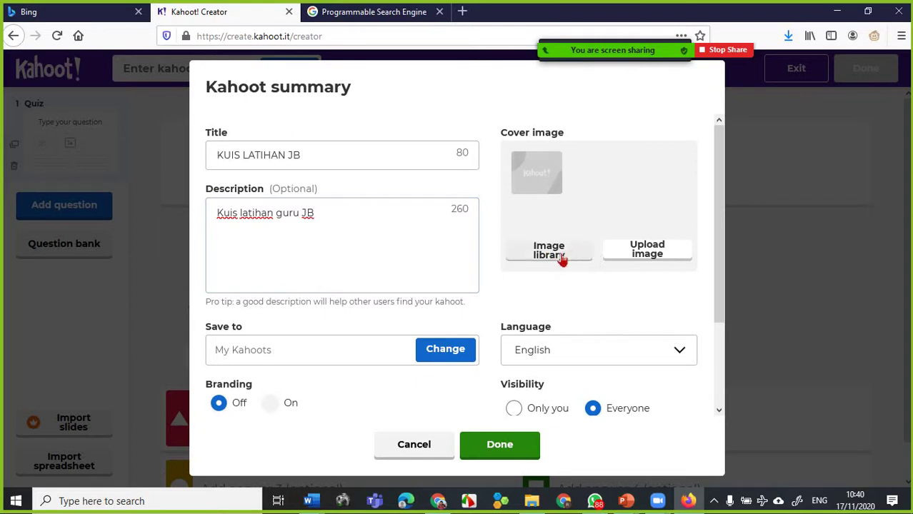
{"action": "left_click", "coordinate": [562, 261]}
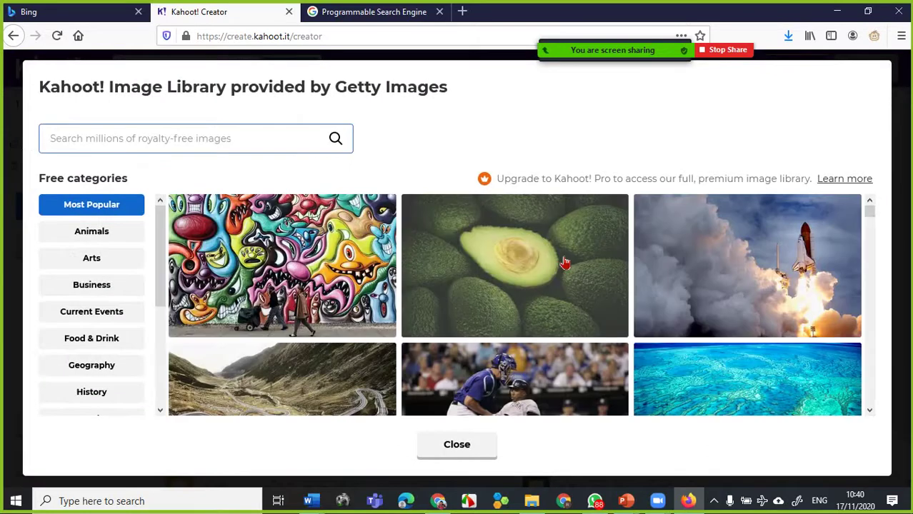
{"action": "scroll", "coordinate": [500, 300], "scroll_direction": "down", "scroll_amount": 3}
{"action": "scroll", "coordinate": [450, 285], "scroll_direction": "down", "scroll_amount": 5}
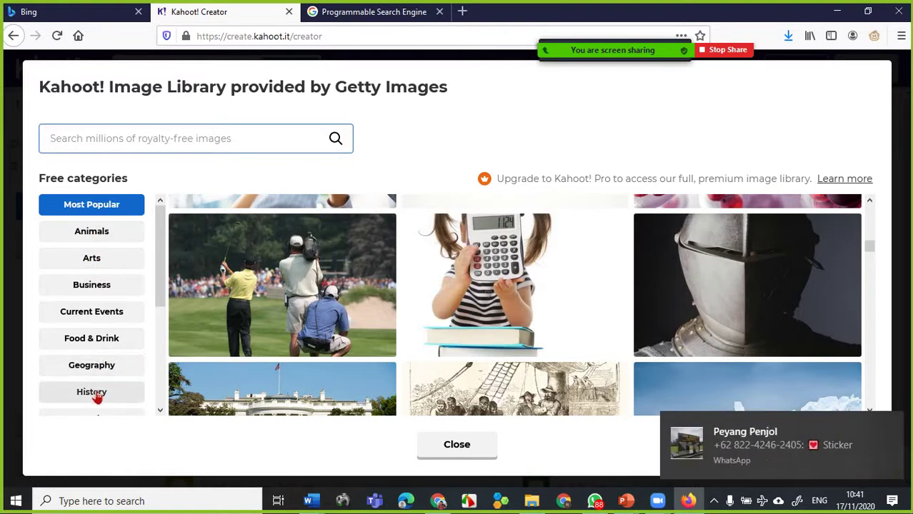
{"action": "left_click", "coordinate": [98, 394]}
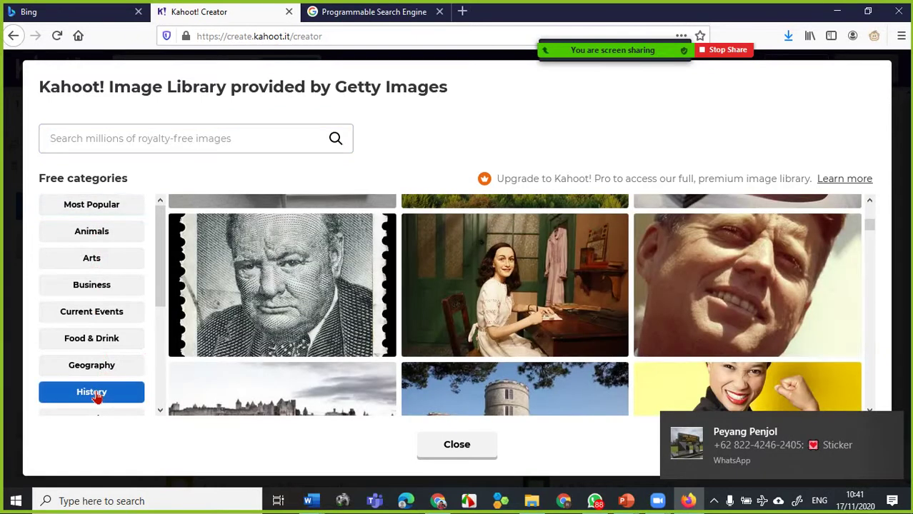
{"action": "scroll", "coordinate": [505, 331], "scroll_direction": "down", "scroll_amount": 3}
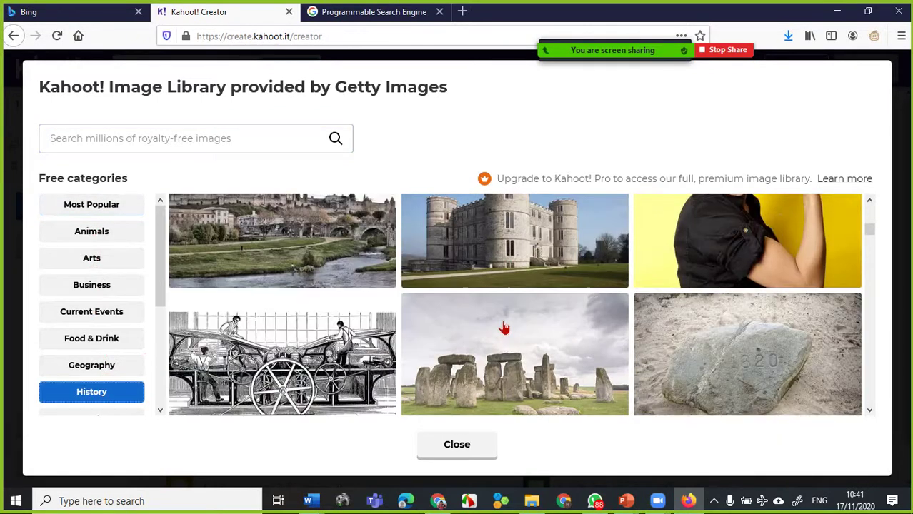
{"action": "left_click", "coordinate": [332, 352]}
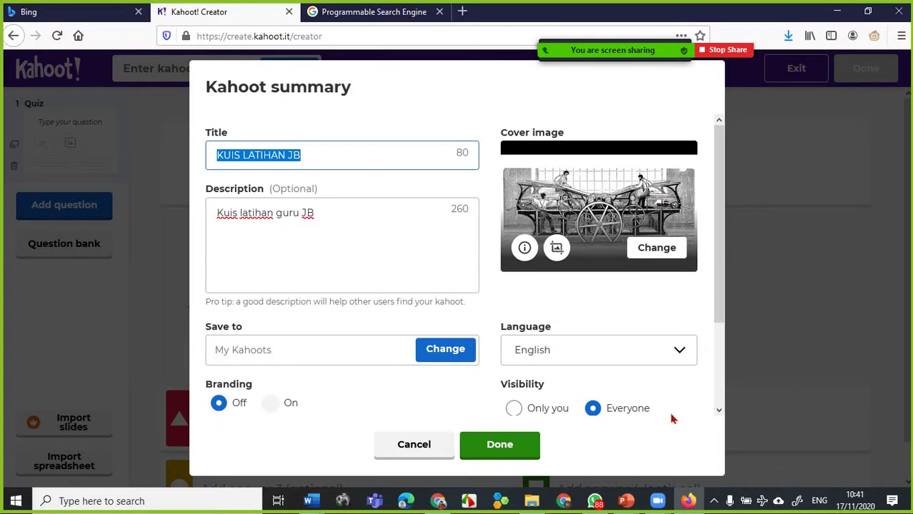
- Set the quiz language to Bahasa Indonesia
{"action": "left_click", "coordinate": [680, 354]}
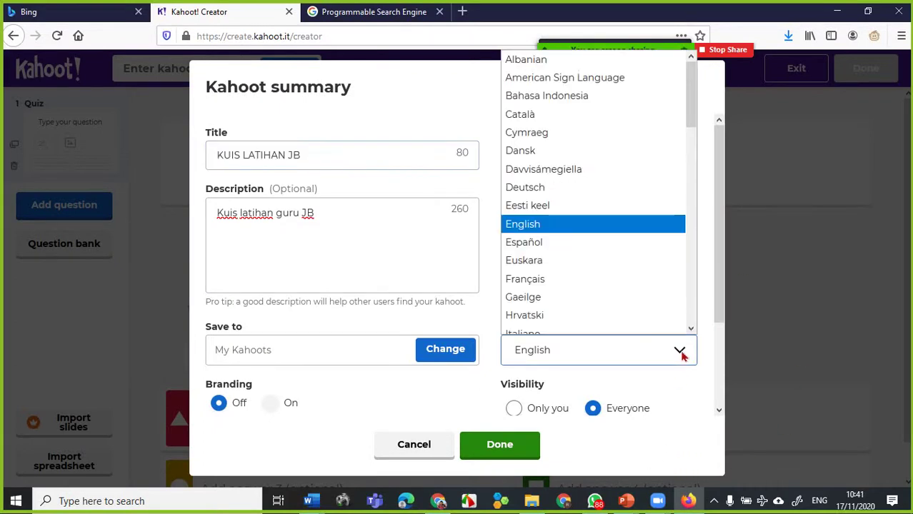
{"action": "left_click", "coordinate": [548, 100]}
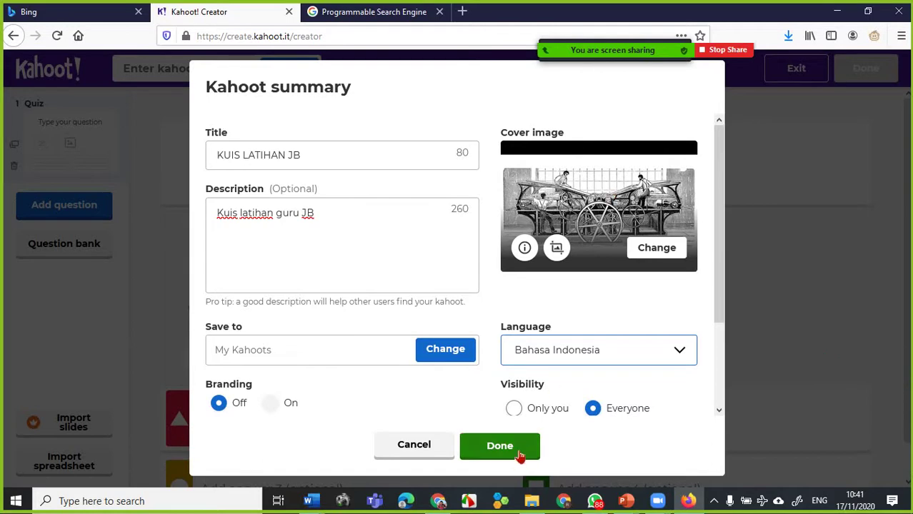
- Save the kahoot summary and return to question 1's empty text field
{"action": "left_click", "coordinate": [520, 454]}
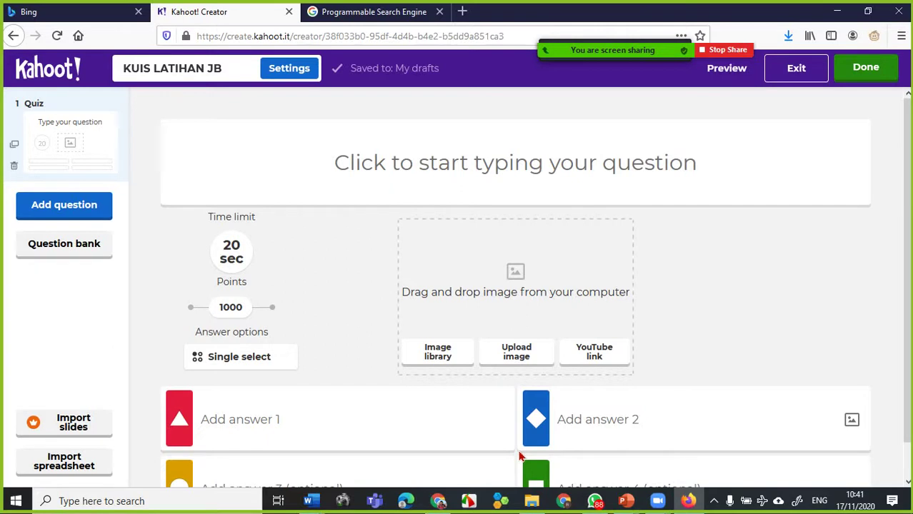
{"action": "left_click", "coordinate": [359, 173]}
- Write 'Nilai dari 8+2+5=....' as the text of question 1
{"action": "type", "text": "Ni"}
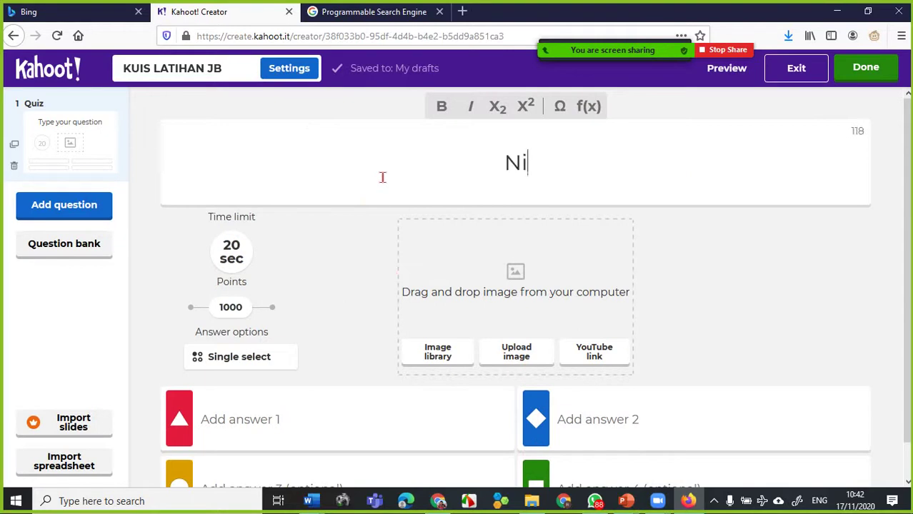
{"action": "type", "text": "lai dari "}
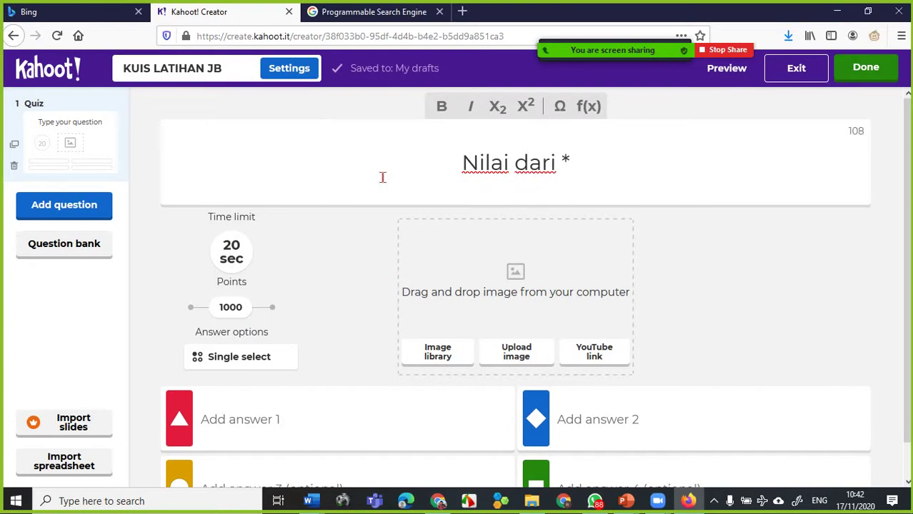
{"action": "type", "text": "8+"}
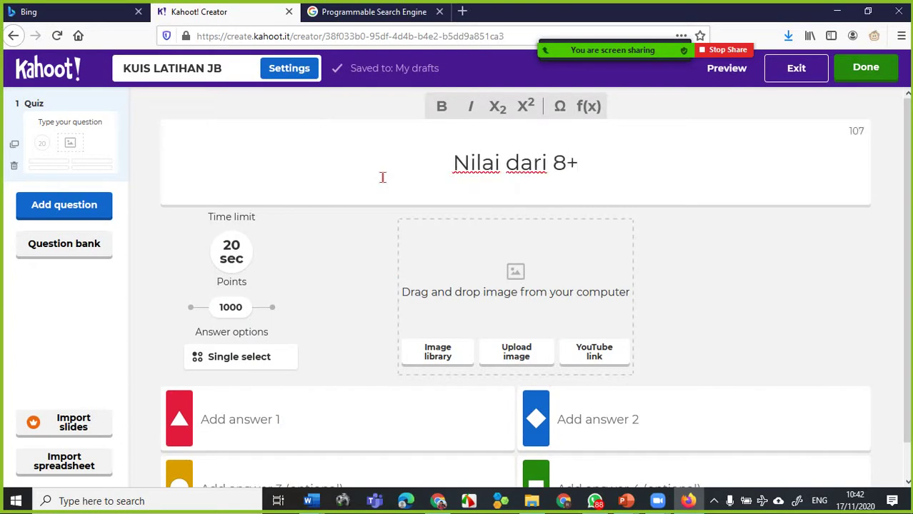
{"action": "type", "text": "2+"}
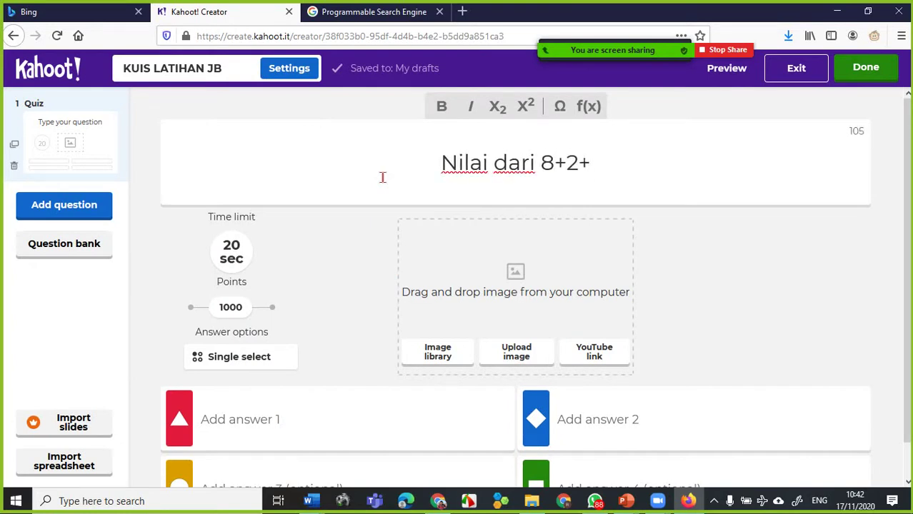
{"action": "type", "text": "5"}
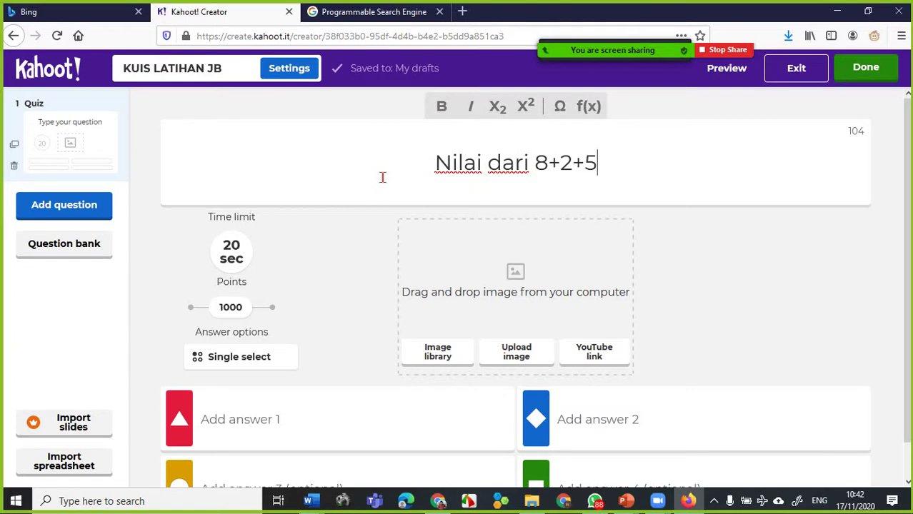
{"action": "type", "text": "=...."}
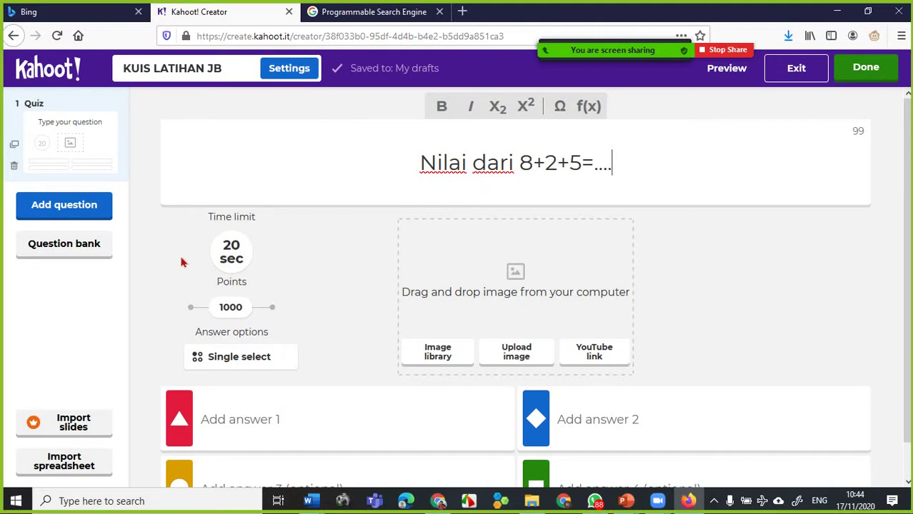
- Enter answers 15, 8, 10 and 4 into answer boxes 1, 2, 3 and 4
{"action": "left_click", "coordinate": [247, 420]}
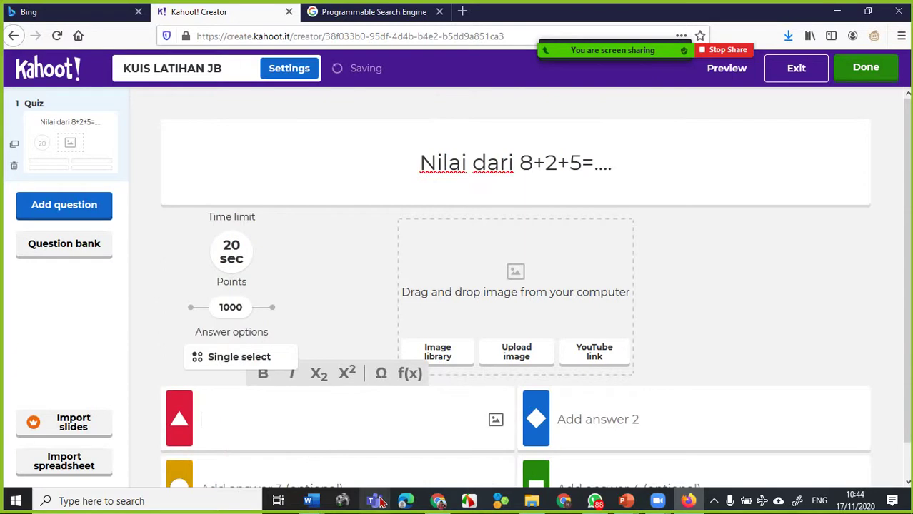
{"action": "type", "text": "15"}
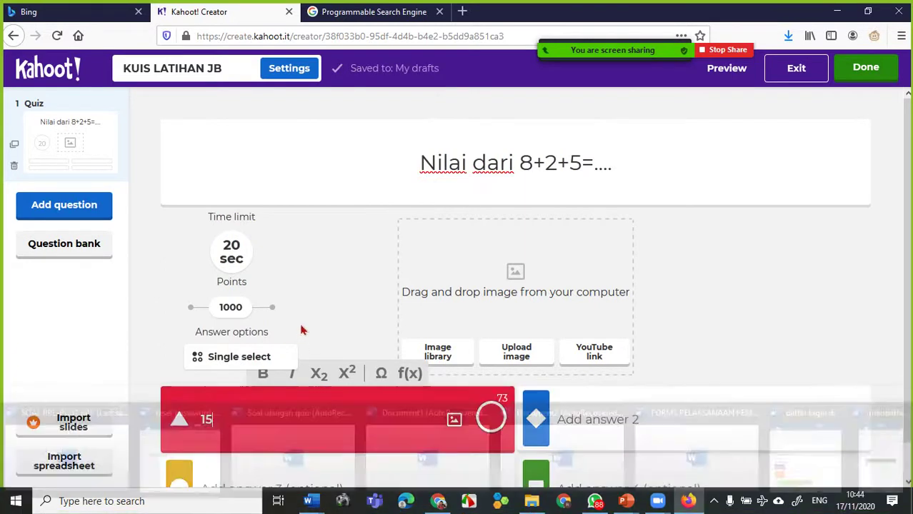
{"action": "scroll", "coordinate": [268, 377], "scroll_direction": "down", "scroll_amount": 1}
{"action": "left_click", "coordinate": [218, 458]}
{"action": "type", "text": "10"}
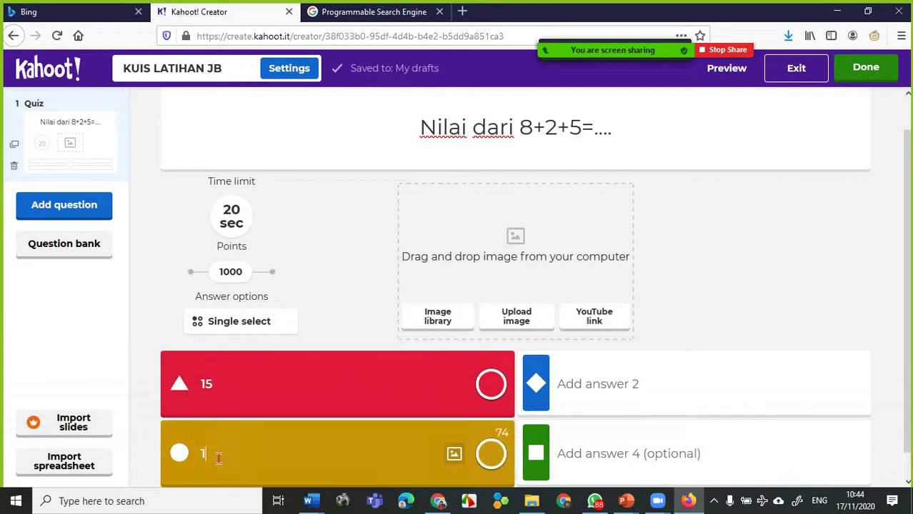
{"action": "left_click", "coordinate": [580, 383]}
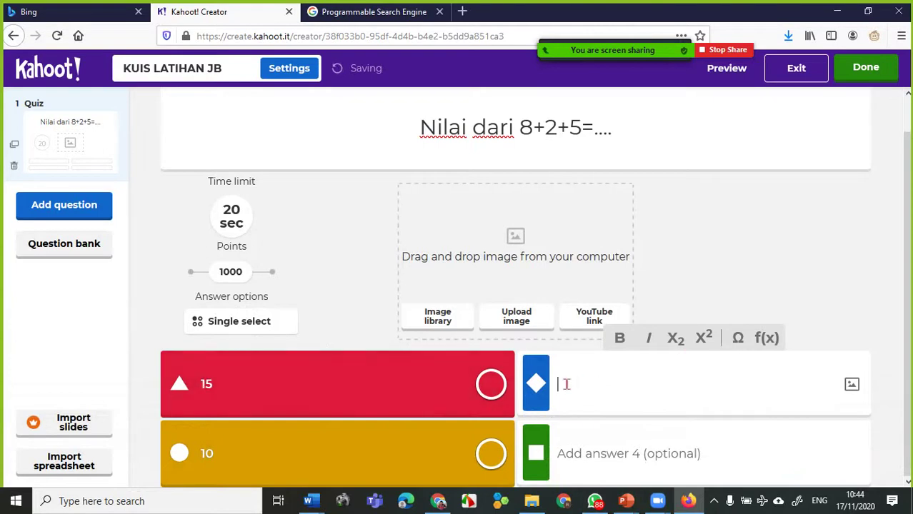
{"action": "type", "text": "8"}
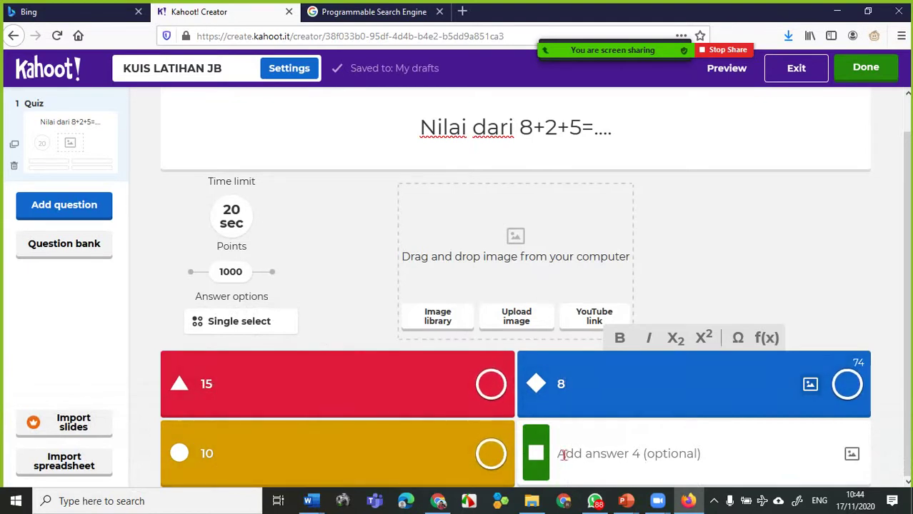
{"action": "left_click", "coordinate": [562, 453]}
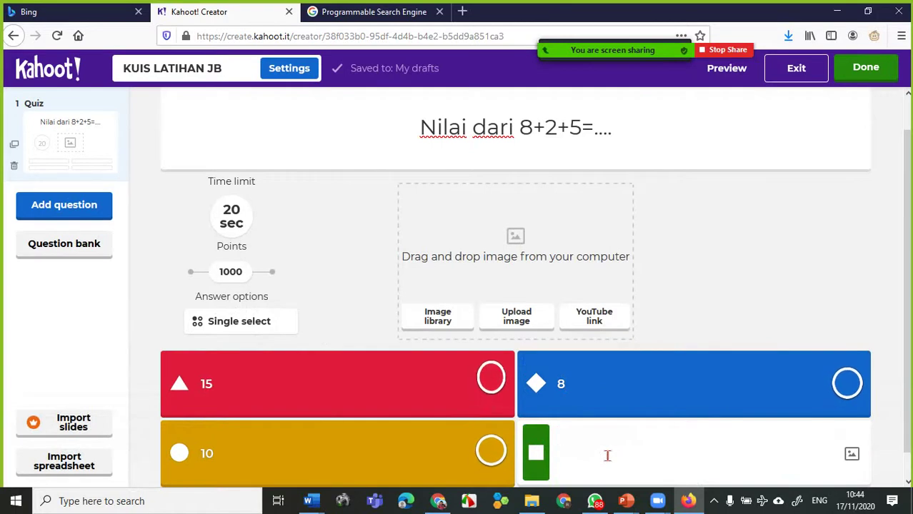
{"action": "type", "text": "4"}
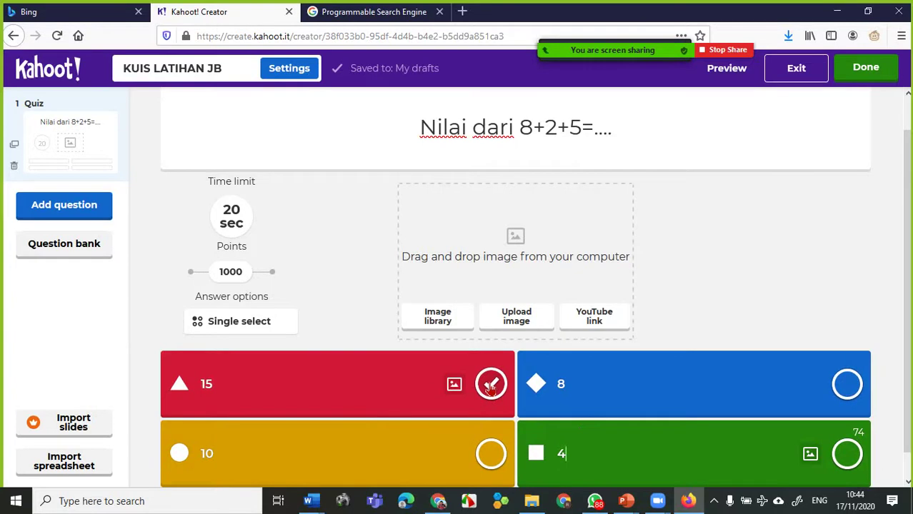
- Mark the red answer 15 as correct for question 1, then retype 15 in its box
{"action": "left_click", "coordinate": [491, 386]}
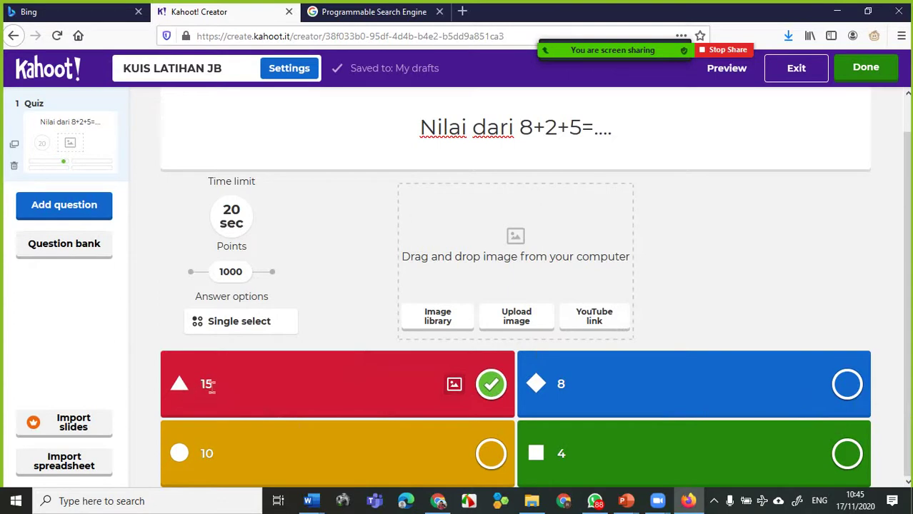
{"action": "left_click", "coordinate": [214, 386]}
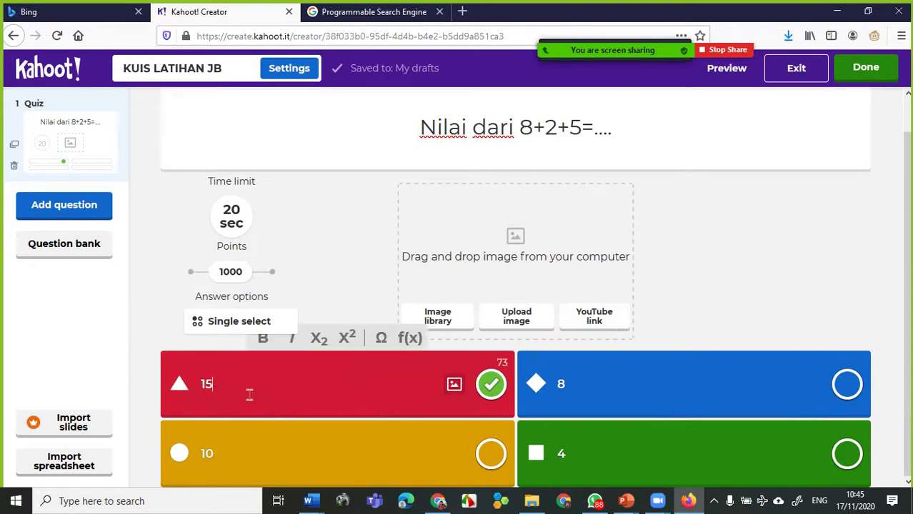
{"action": "key", "text": "BackSpace"}
{"action": "key", "text": "BackSpace"}
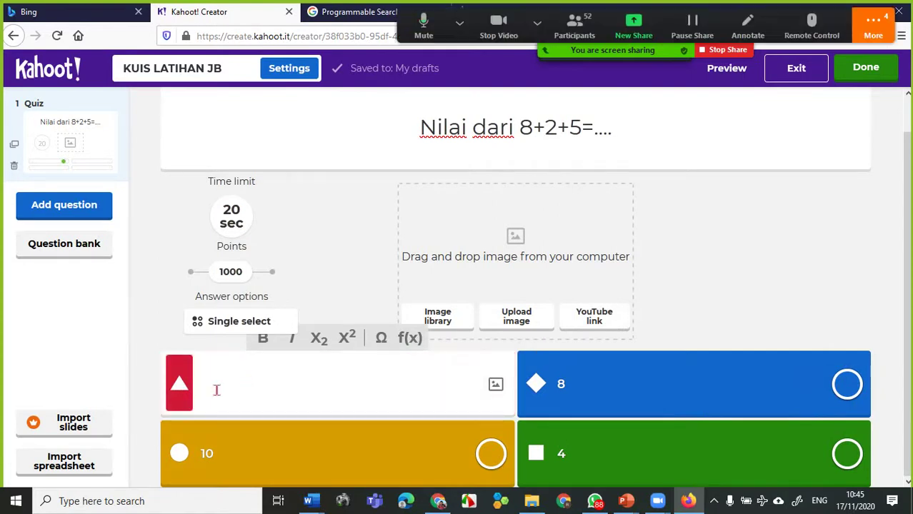
{"action": "type", "text": "15"}
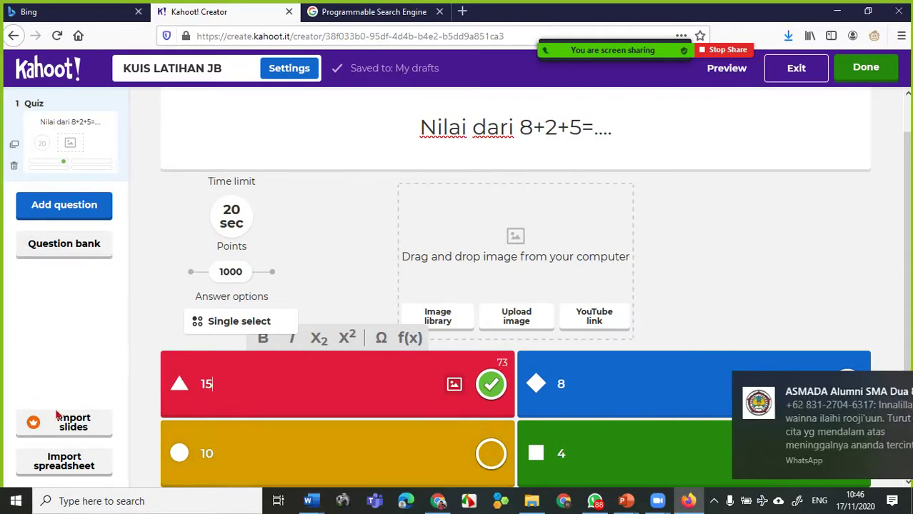
- Add question 2 to KUIS LATIHAN JB as a Quiz-type question
{"action": "left_click", "coordinate": [78, 212]}
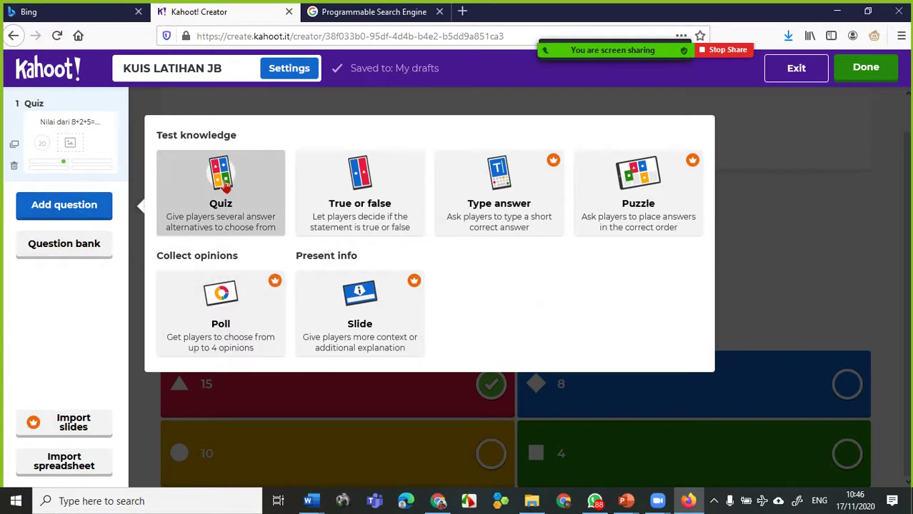
{"action": "left_click", "coordinate": [225, 184]}
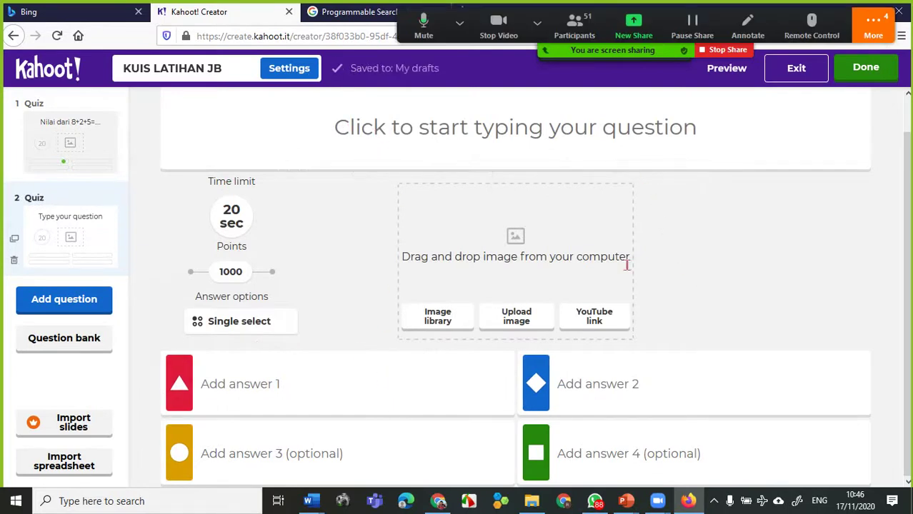
{"action": "left_click_drag", "start_coordinate": [605, 20], "coordinate": [745, 434]}
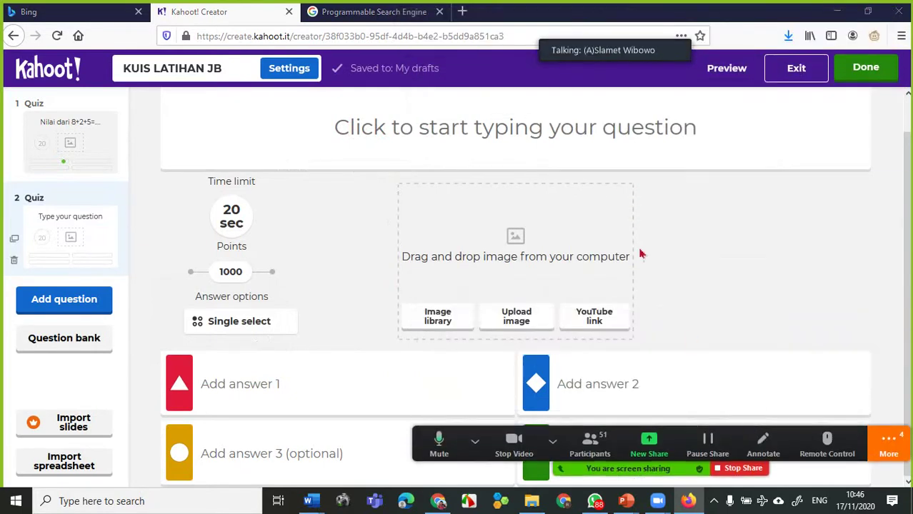
- Search 'bj habibie' in a new browser tab and switch to the image results
{"action": "left_click", "coordinate": [398, 13]}
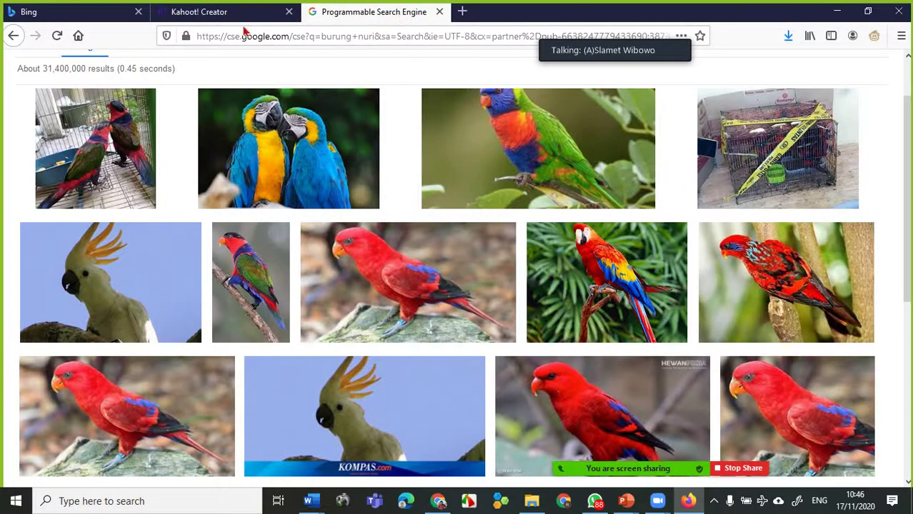
{"action": "left_click", "coordinate": [462, 12]}
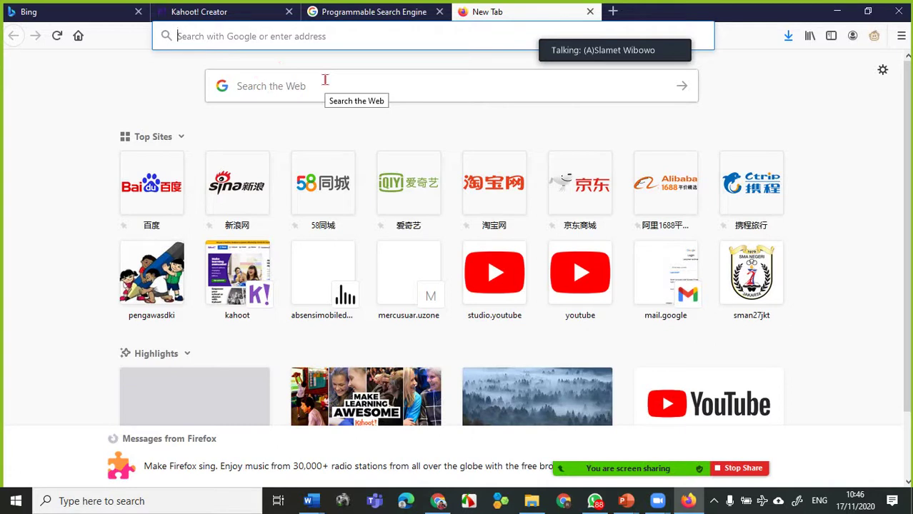
{"action": "type", "text": "BJ"}
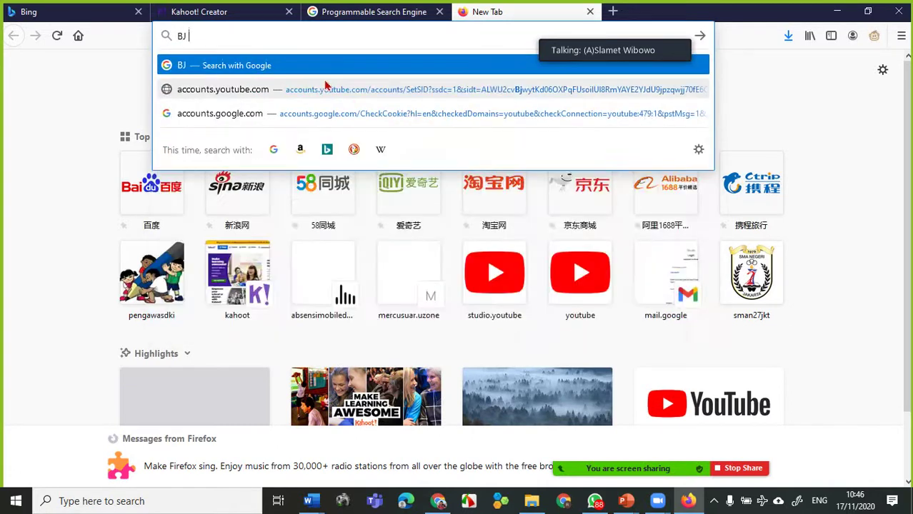
{"action": "type", "text": " Habb"}
{"action": "key", "text": "BackSpace"}
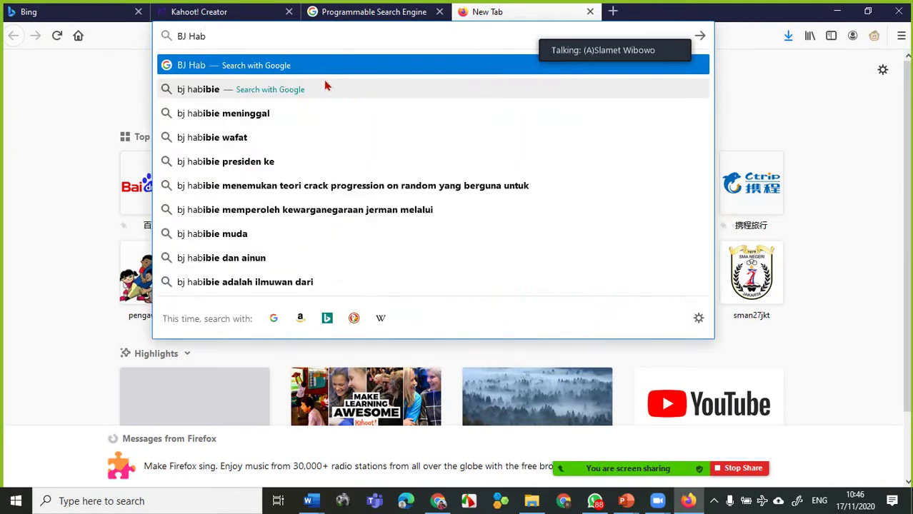
{"action": "left_click", "coordinate": [203, 90]}
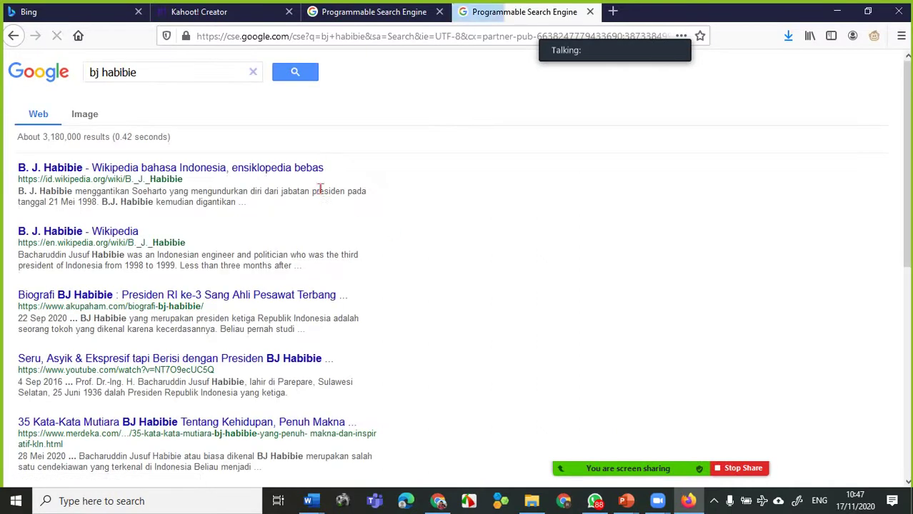
{"action": "left_click", "coordinate": [89, 116]}
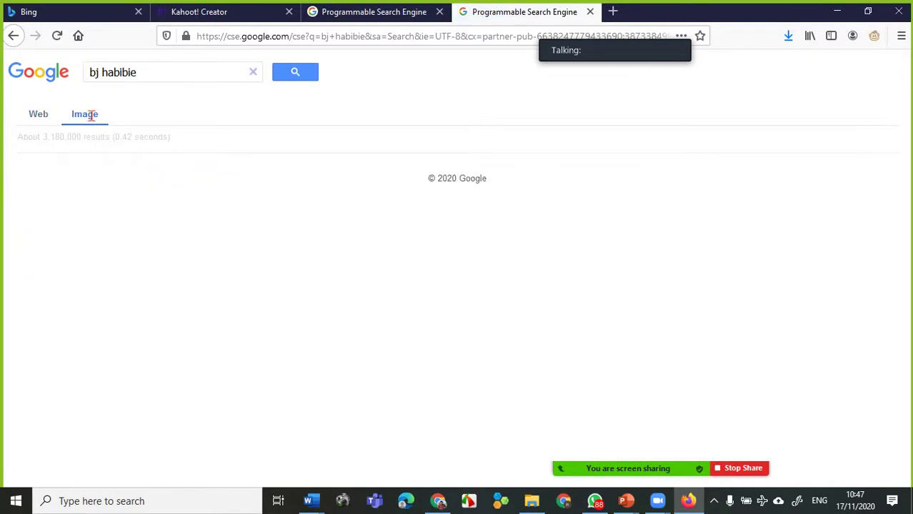